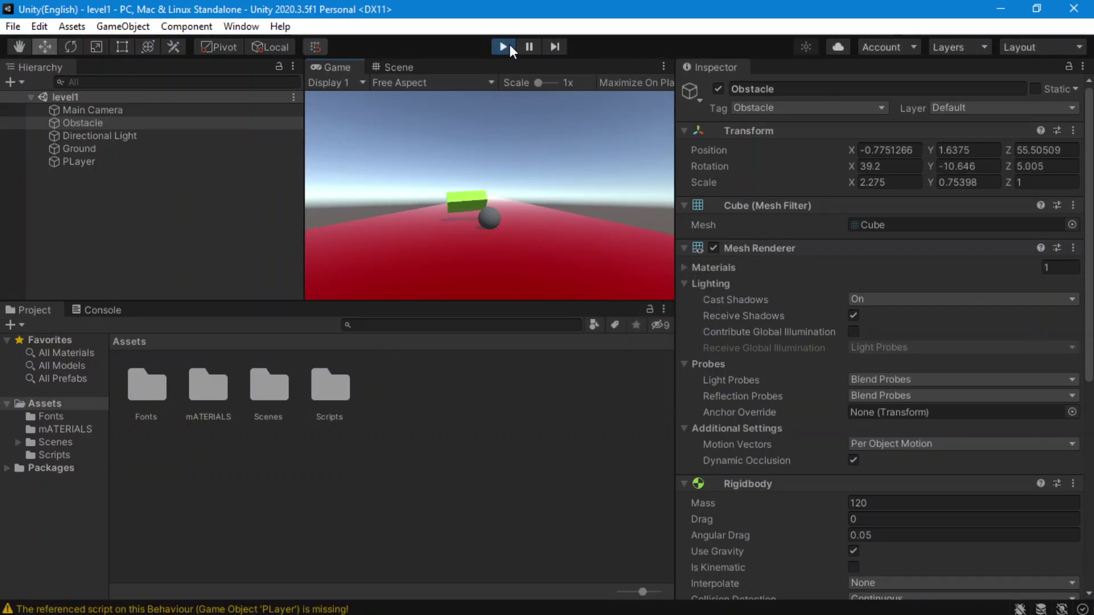
- Restart the game's play mode, examine the Player Movement and Player Collision components of PLayer, and stop the game
left_click(503, 46)
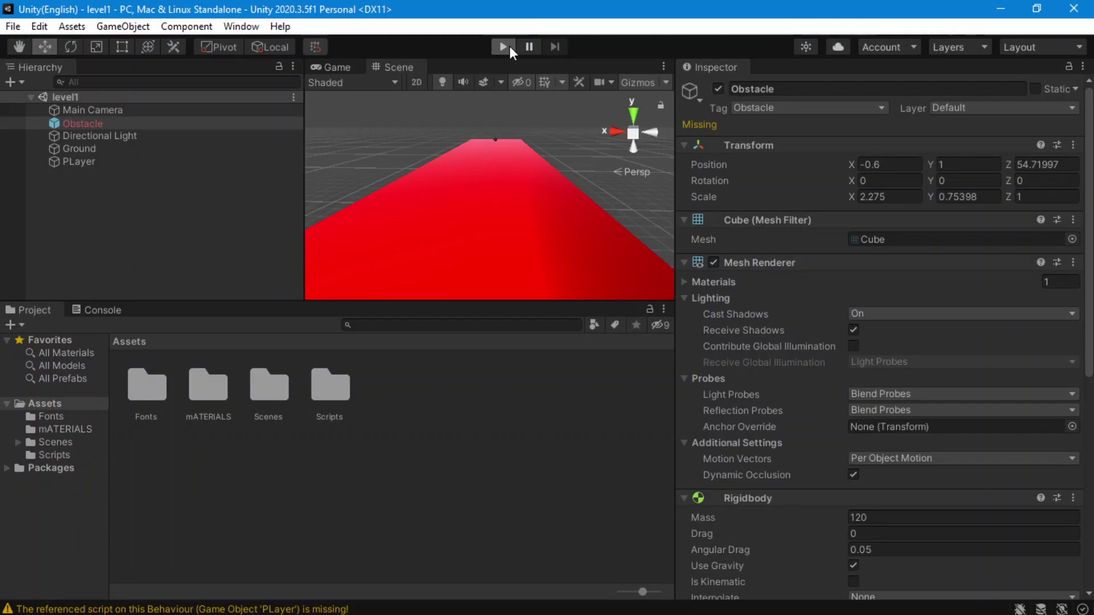
left_click(504, 46)
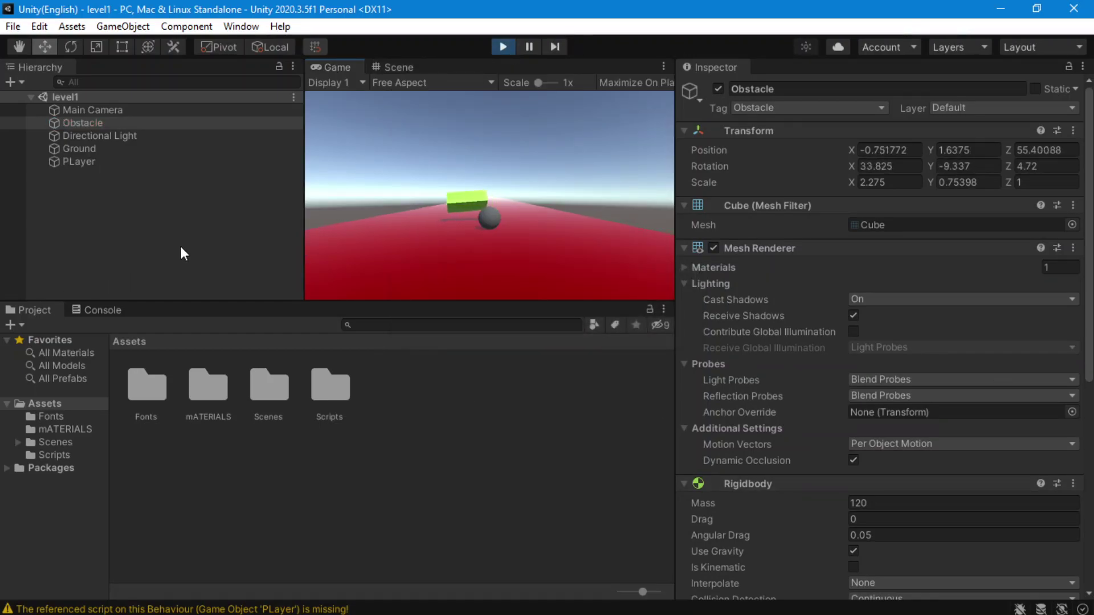
left_click(103, 161)
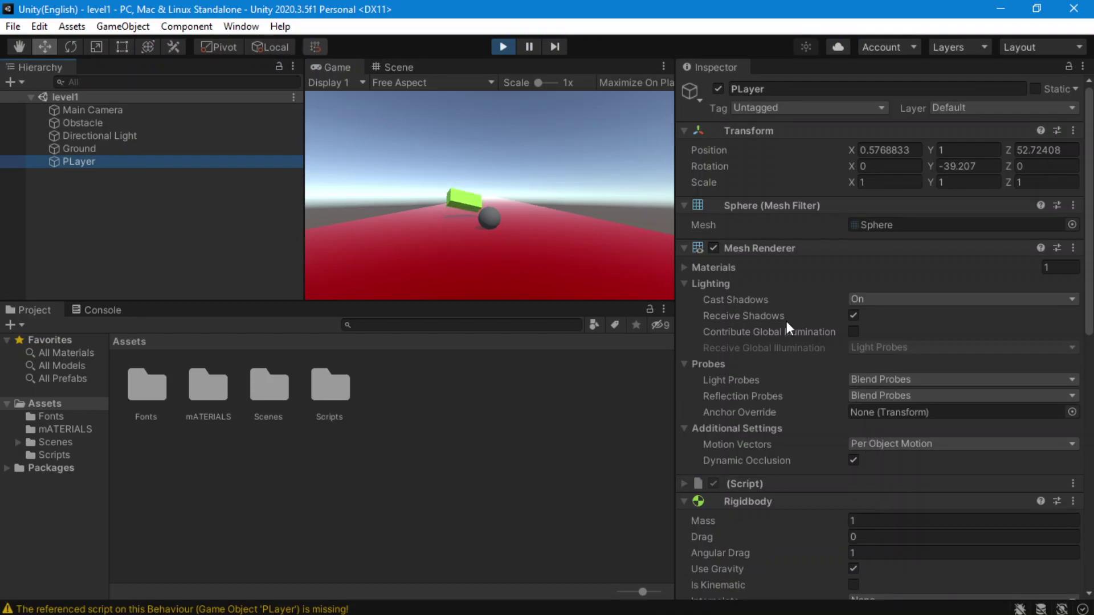
scroll(785, 308, "down", 10)
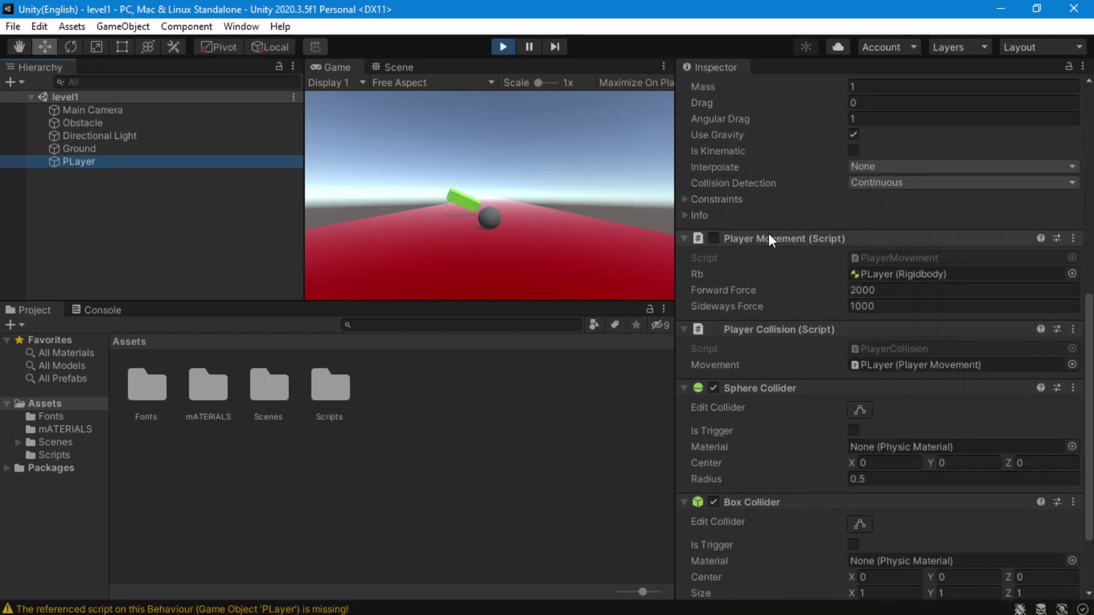
left_click(505, 46)
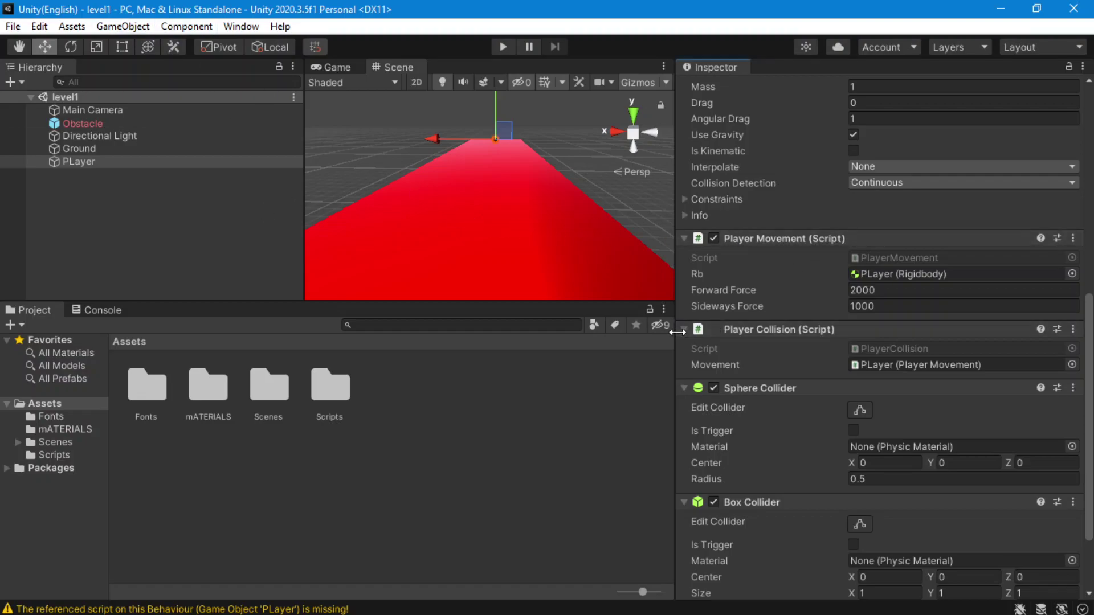
- Enlarge the scene view by narrowing the Inspector and Hierarchy areas and reducing the height of the Project area
left_click_drag(675, 330, 1088, 334)
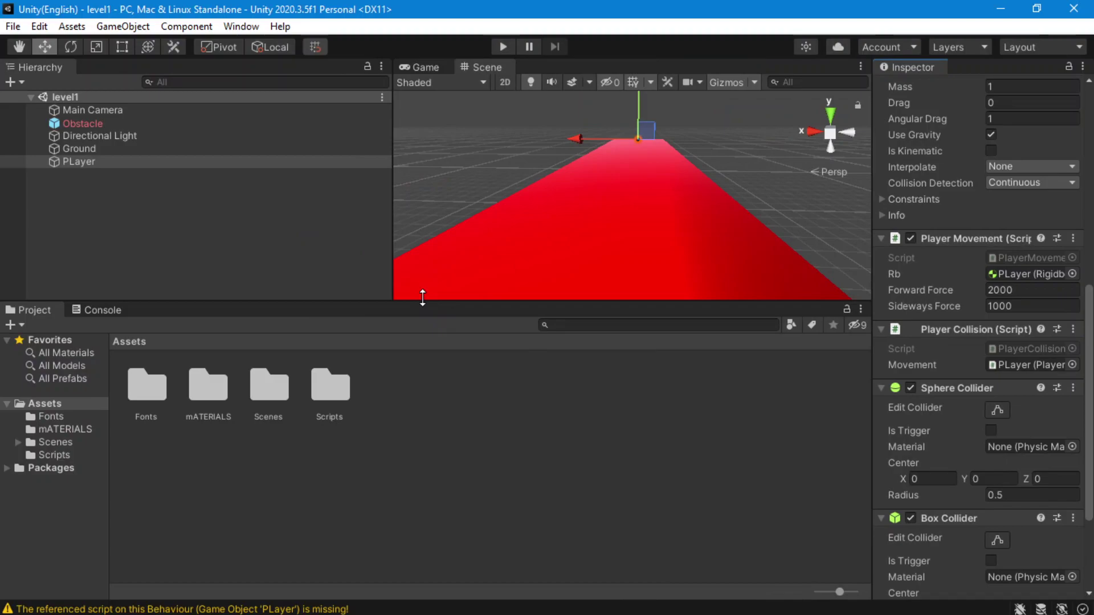
left_click_drag(420, 299, 427, 383)
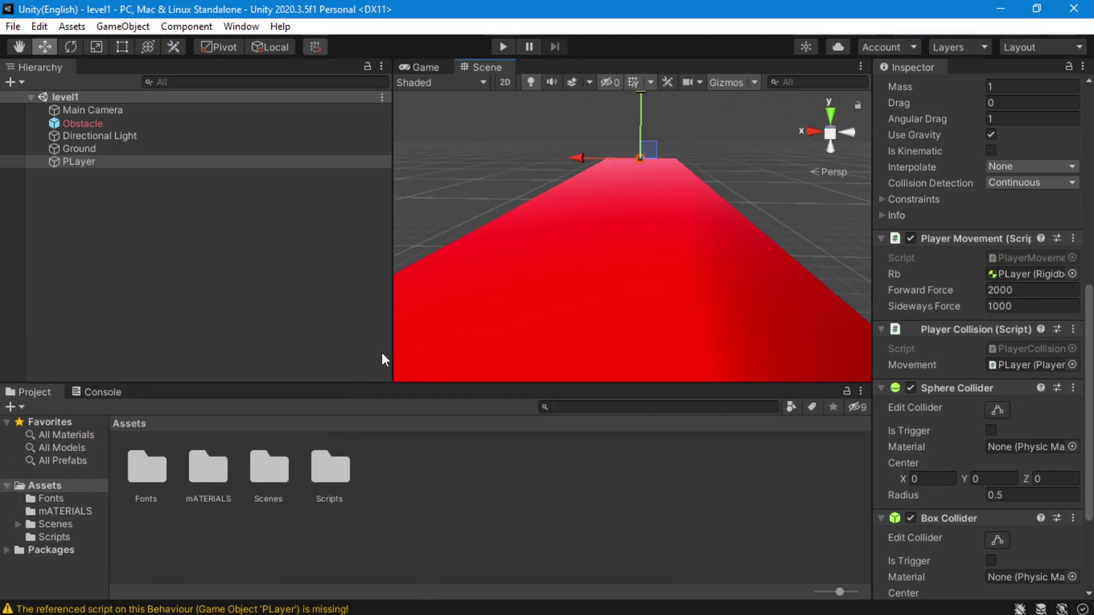
left_click_drag(391, 351, 78, 337)
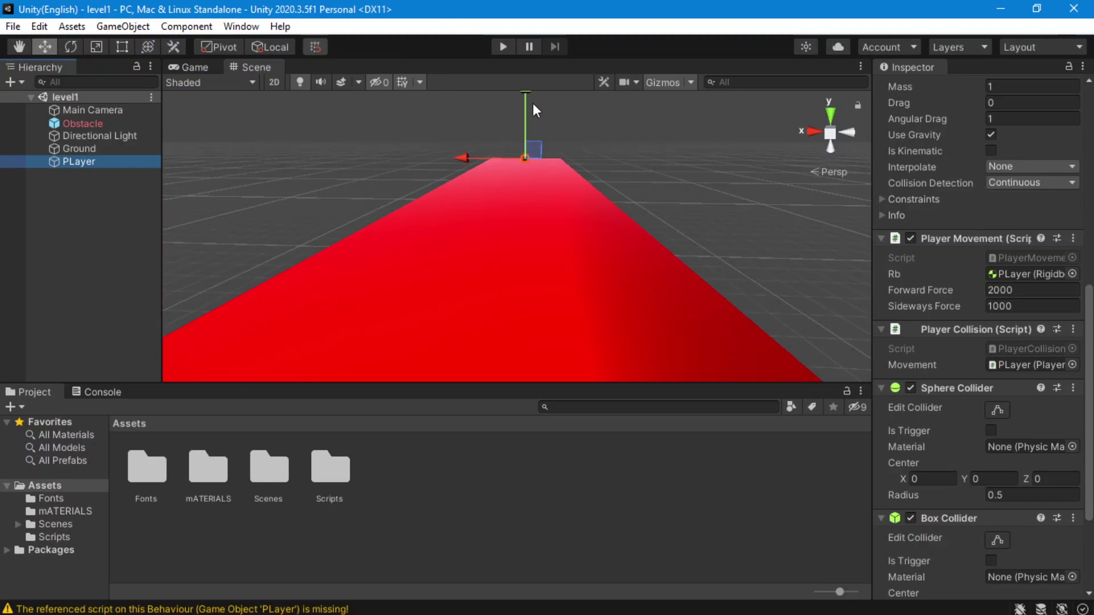
middle_click_drag(374, 206, 401, 194)
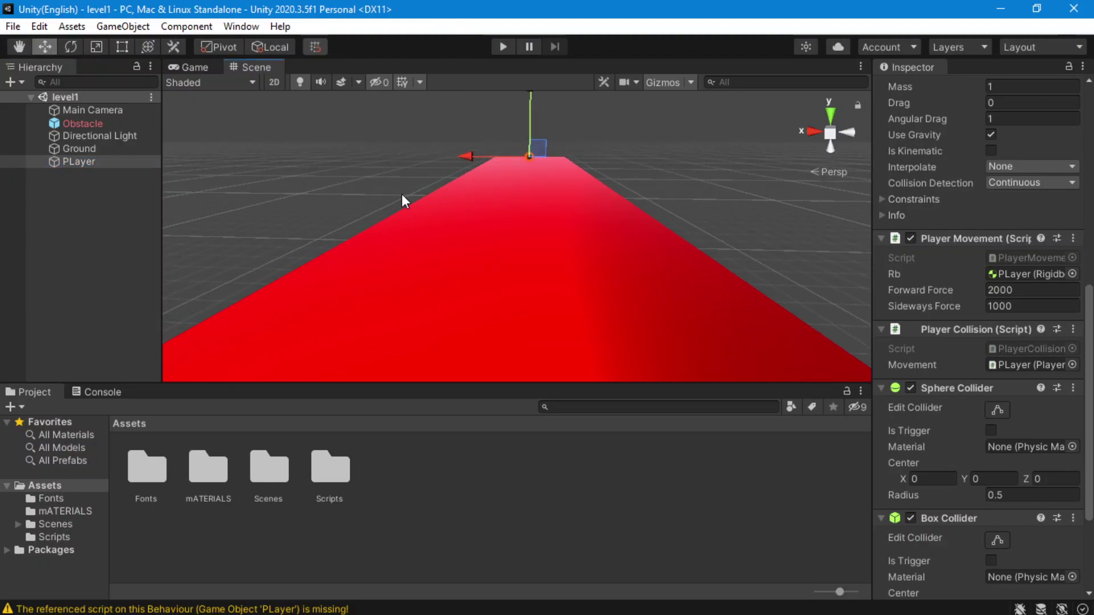
left_click(487, 308)
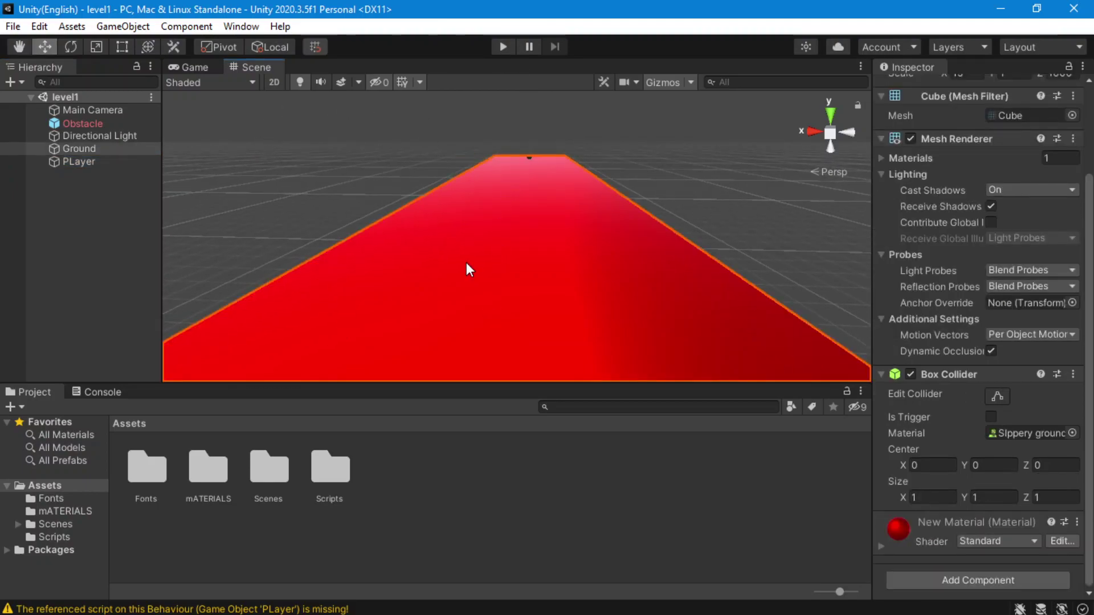
left_click(319, 183)
left_click(455, 275)
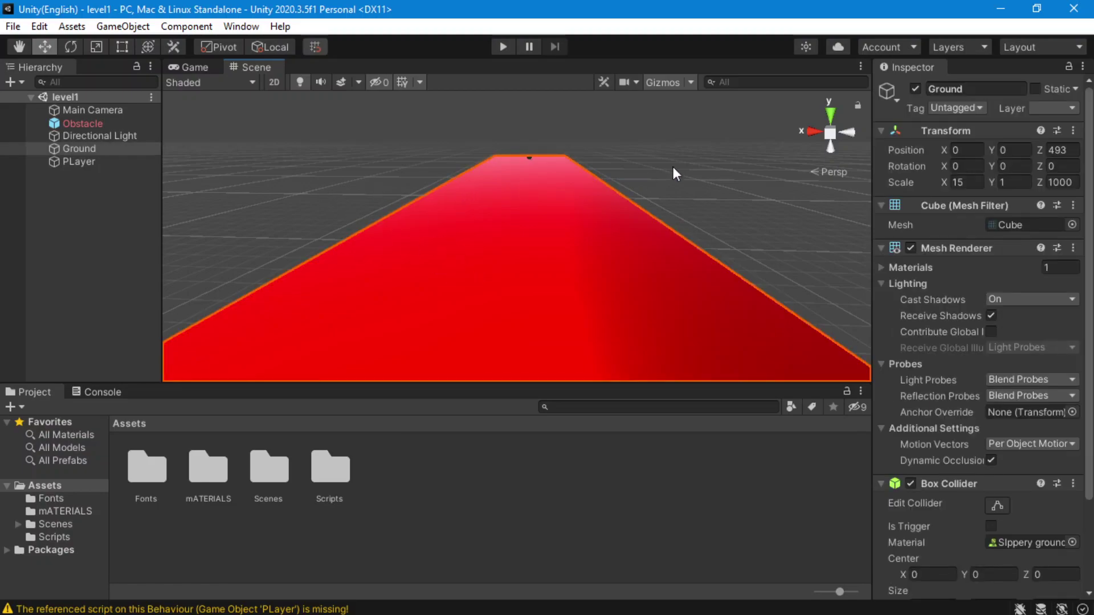
left_click(295, 151)
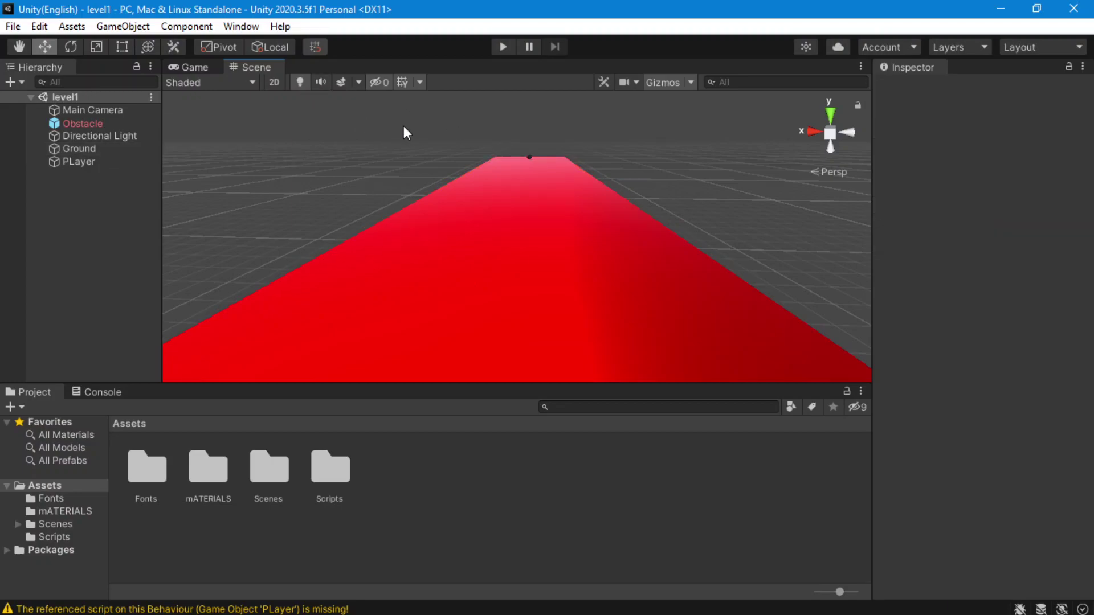
left_click(492, 228)
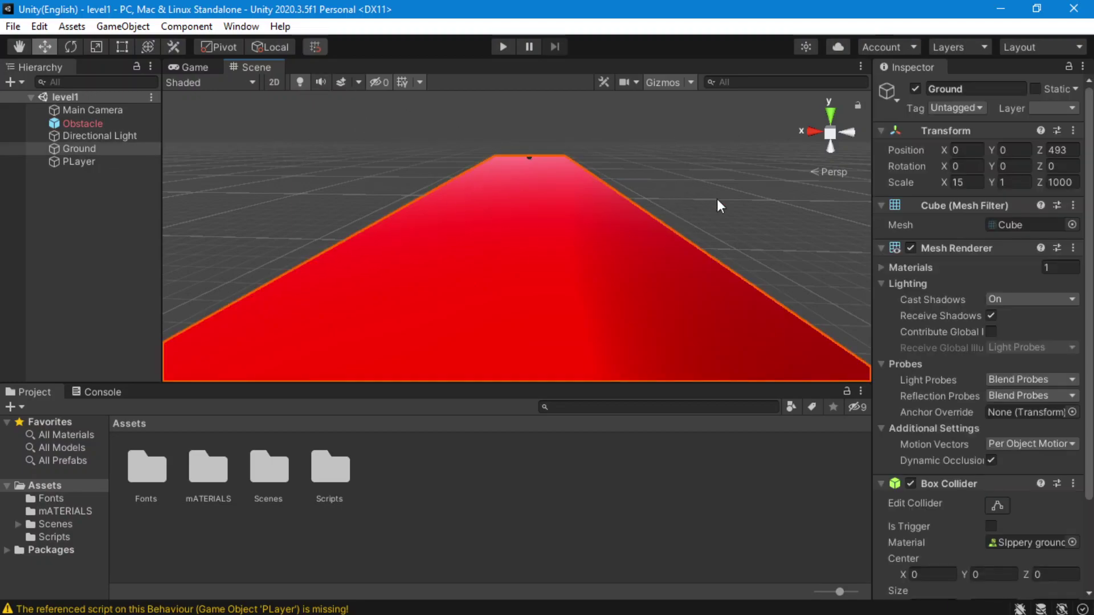
- Switch the scene view to the top view, looking straight down on the Ground
left_click(830, 115)
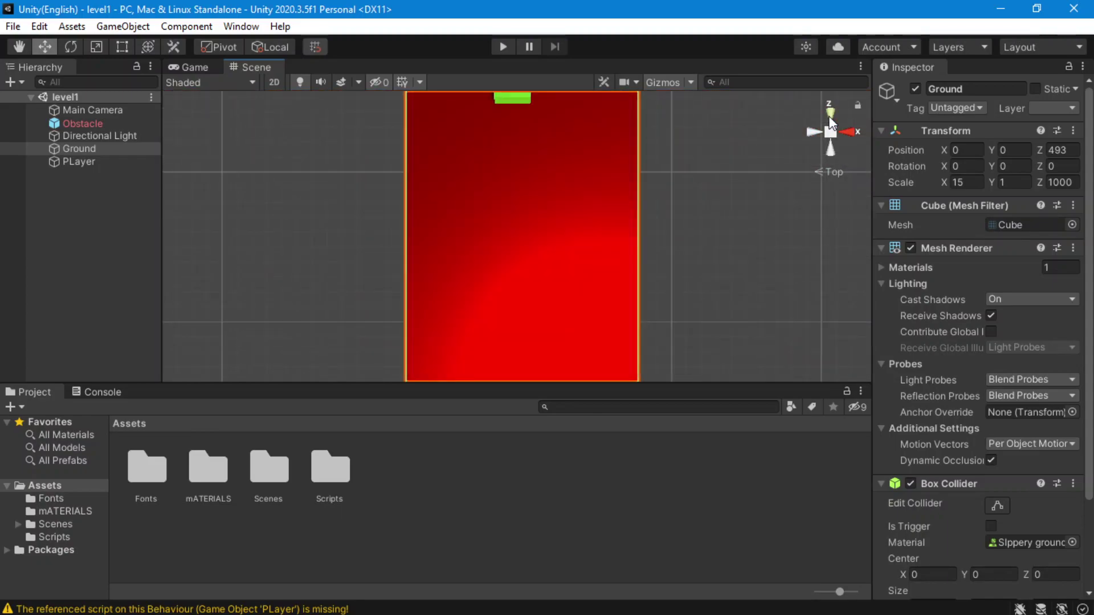
middle_click_drag(544, 164, 556, 353)
middle_click_drag(554, 227, 581, 473)
middle_click_drag(554, 118, 556, 290)
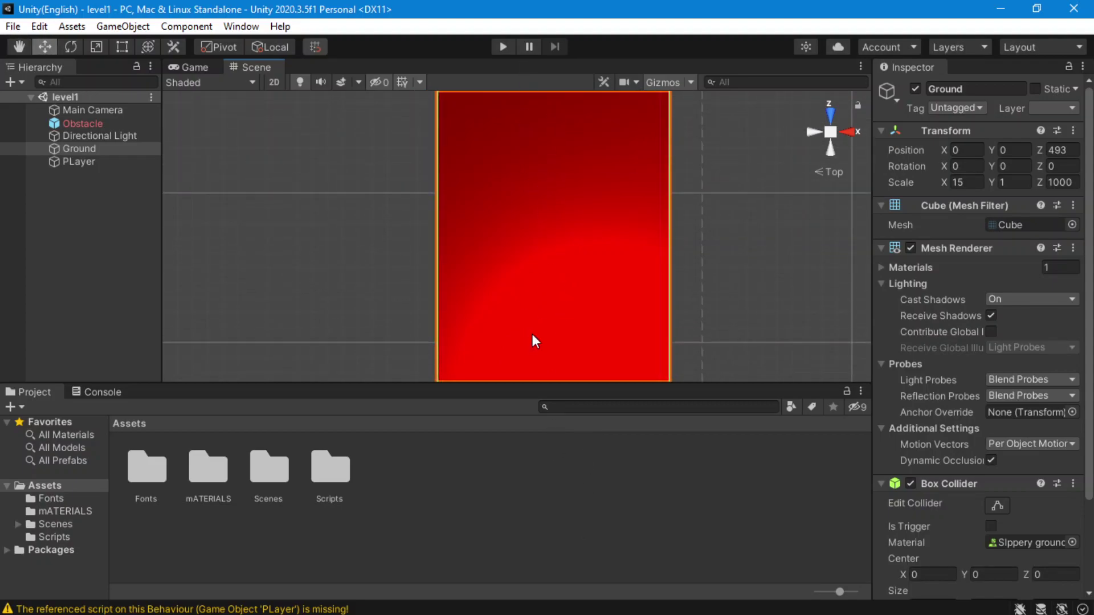
middle_click_drag(532, 188, 371, 150)
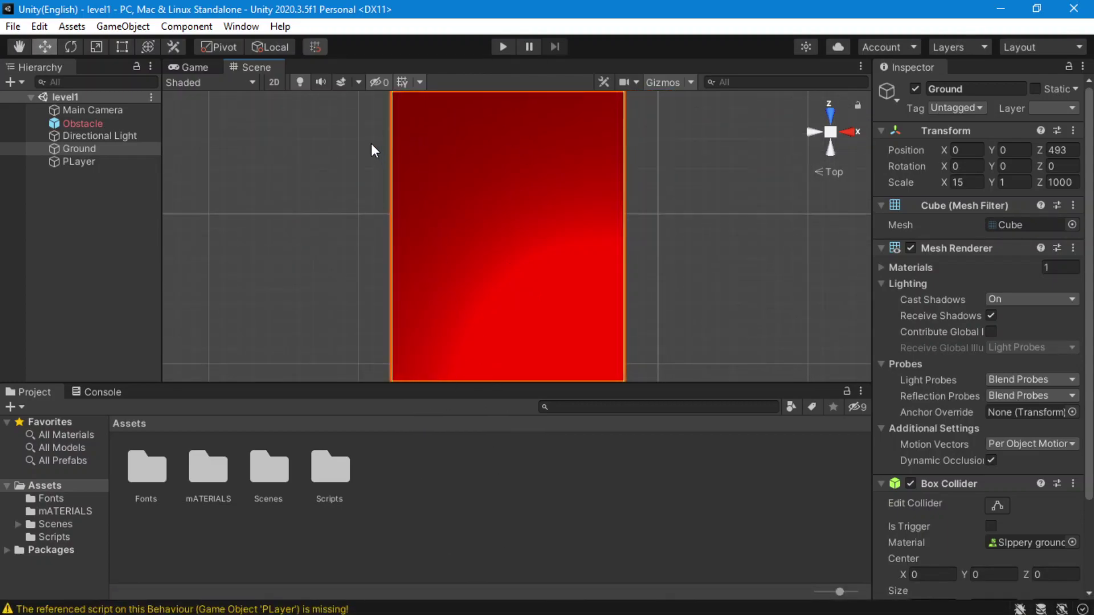
left_click(277, 85)
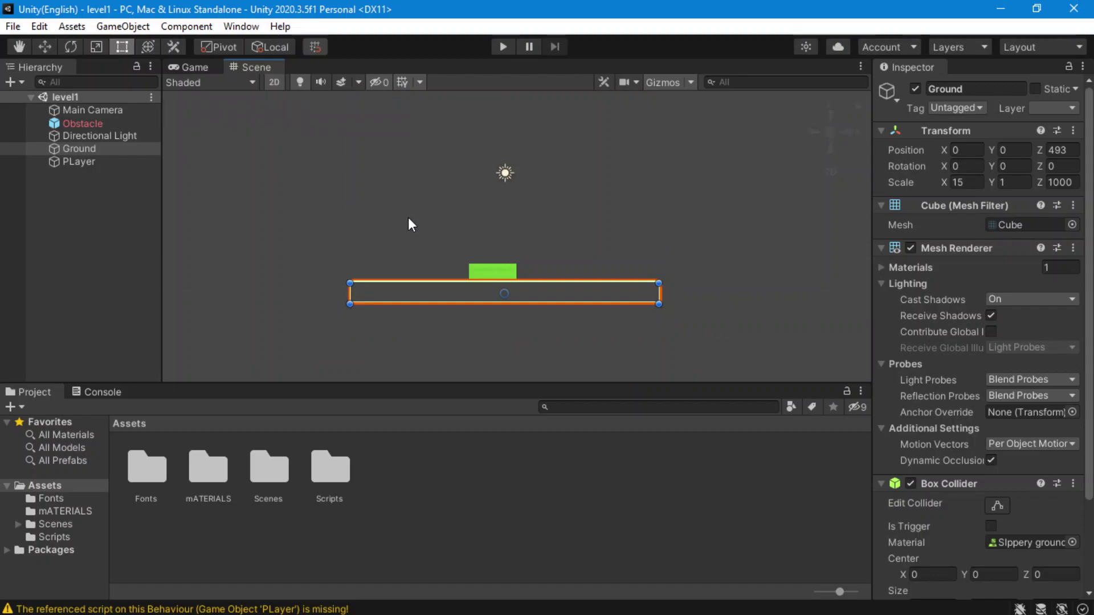
left_click(245, 182)
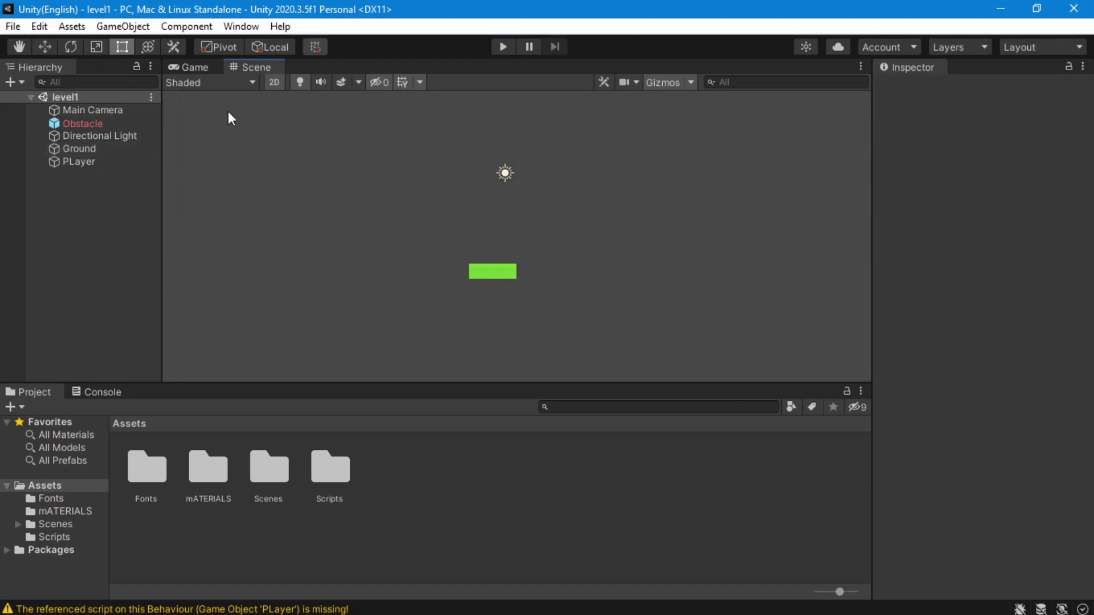
left_click(269, 81)
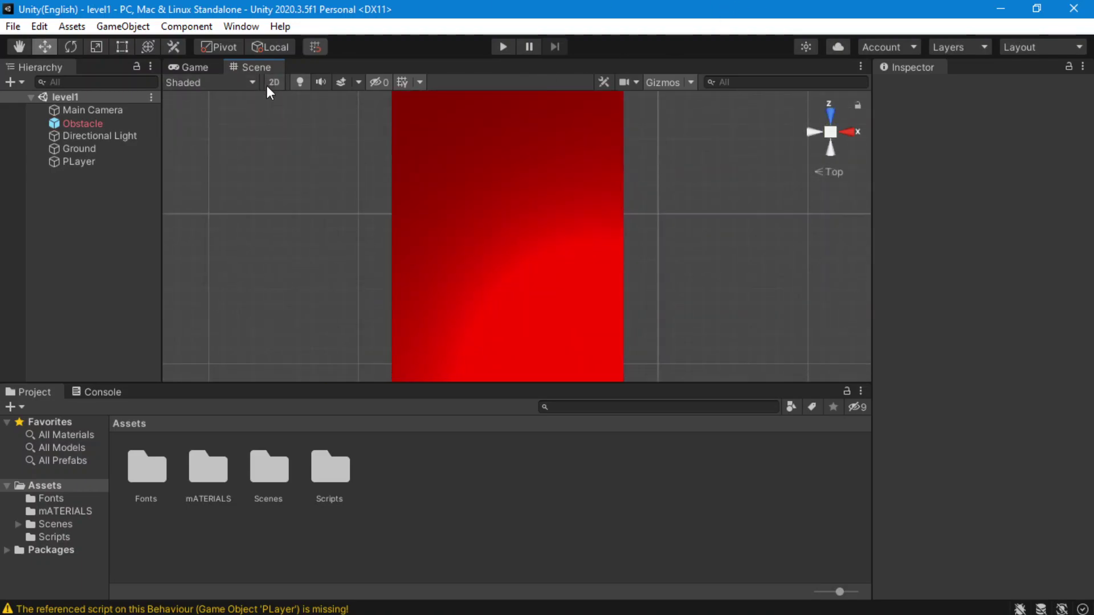
- Create an Obstacle prefab in the Assets folder from the scene's Obstacle object
middle_click_drag(366, 340, 358, 172)
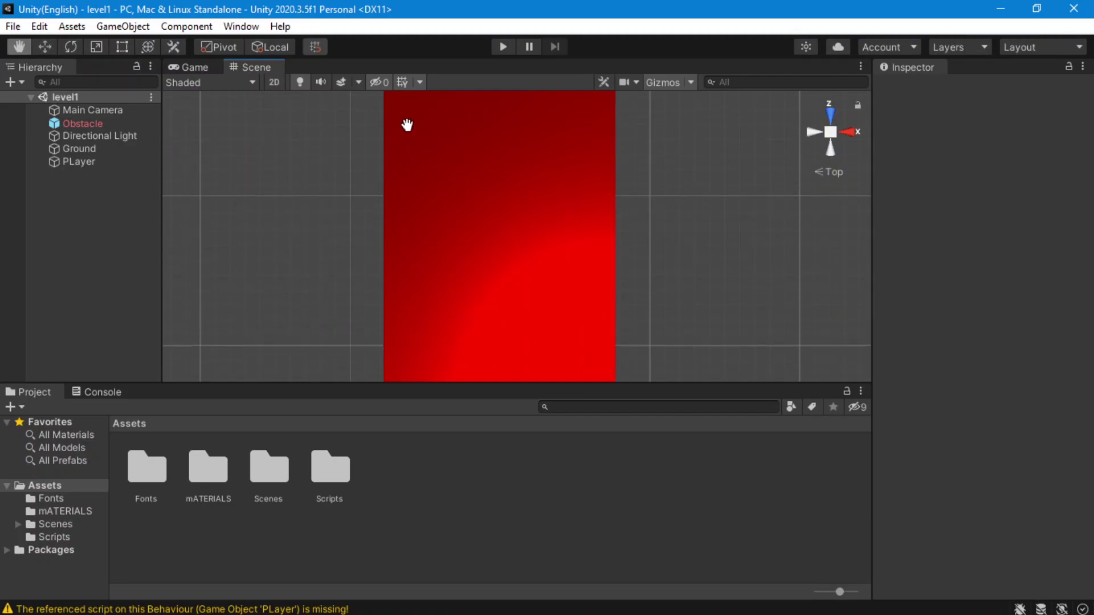
middle_click_drag(431, 208, 466, 255)
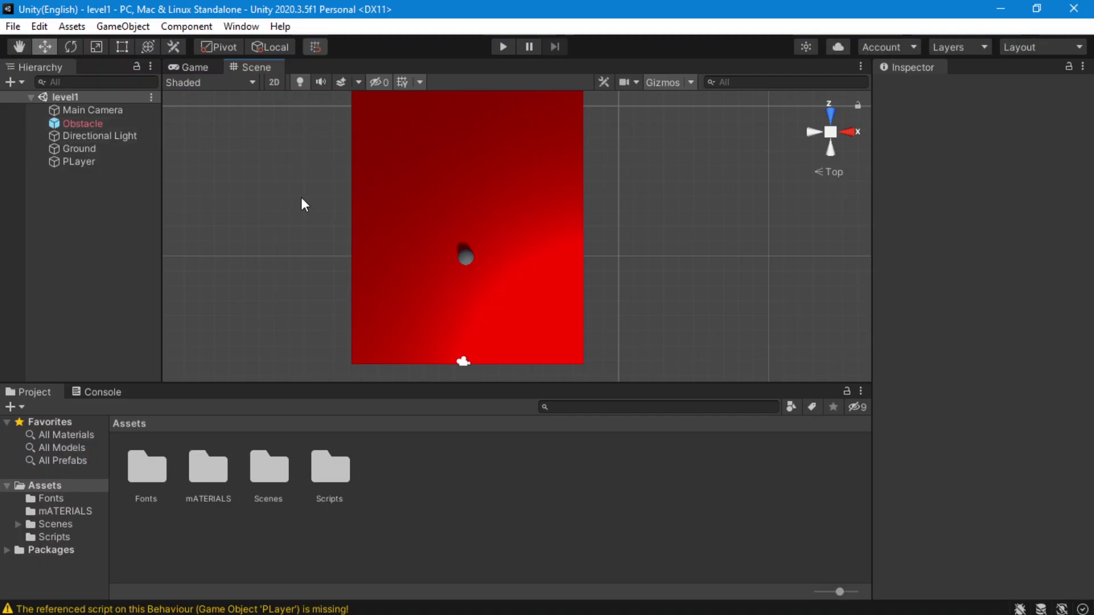
scroll(515, 259, "up", 3)
scroll(515, 259, "down", 4)
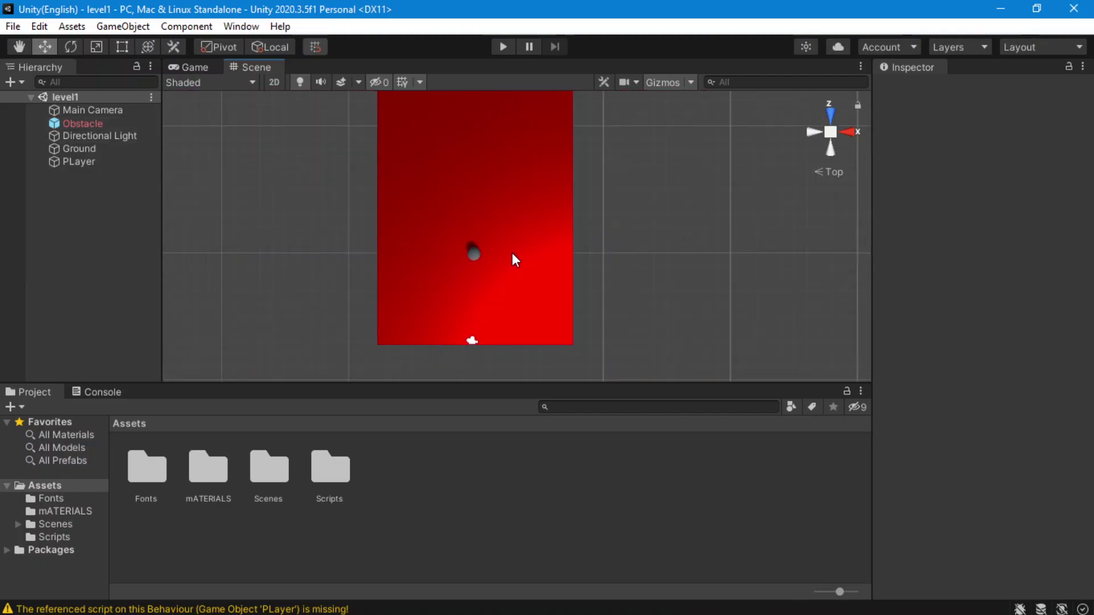
scroll(444, 233, "up", 1)
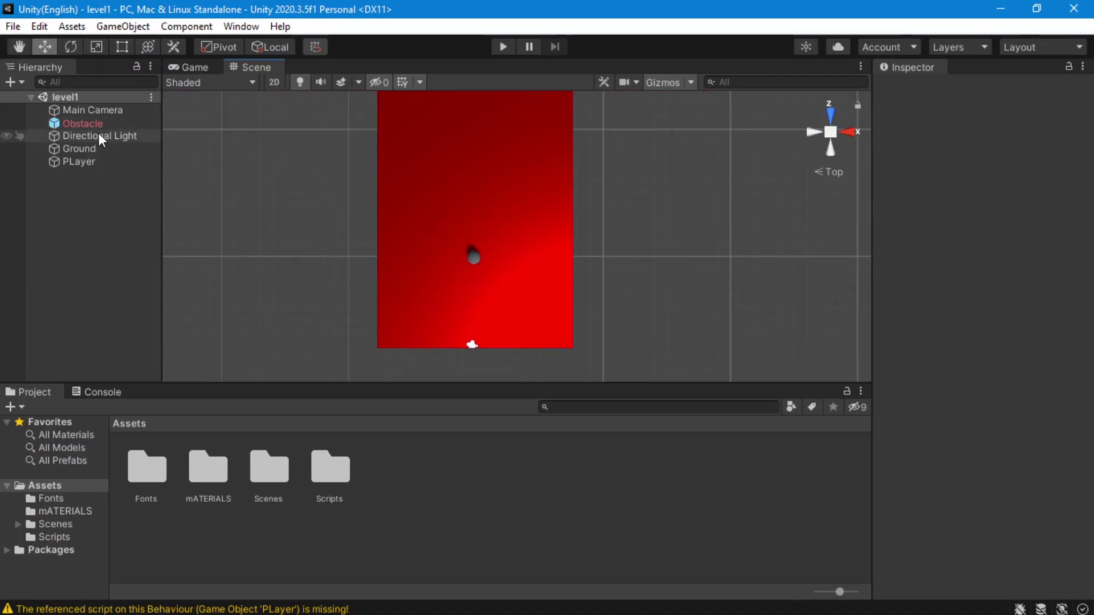
left_click_drag(76, 127, 438, 494)
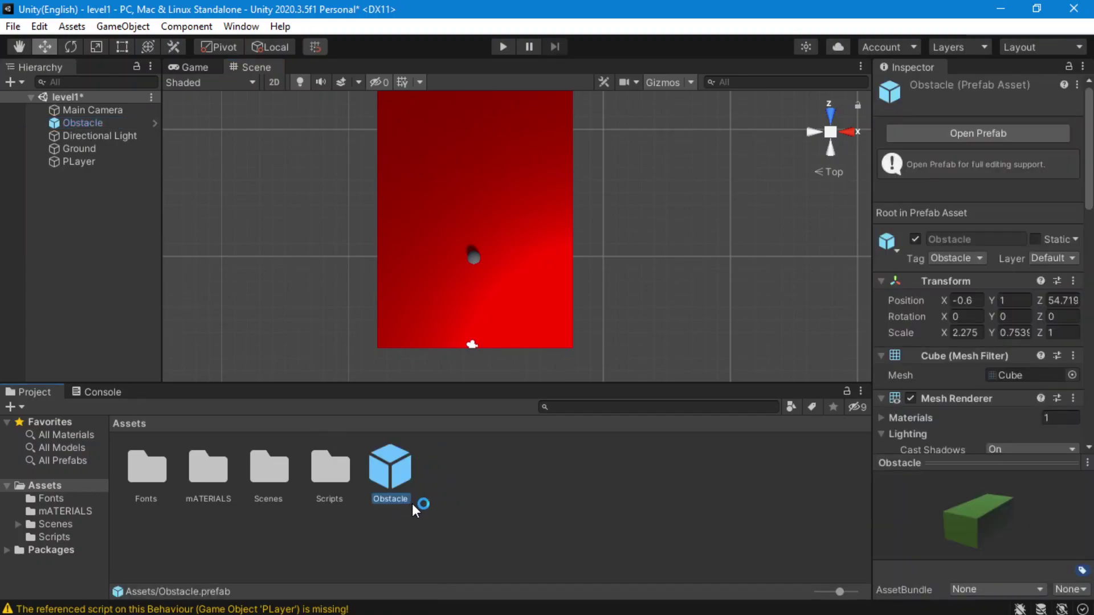
- Place a trial copy of the Obstacle prefab near the Ground's left edge, beyond the existing obstacle, and delete it
middle_click_drag(302, 198, 277, 314)
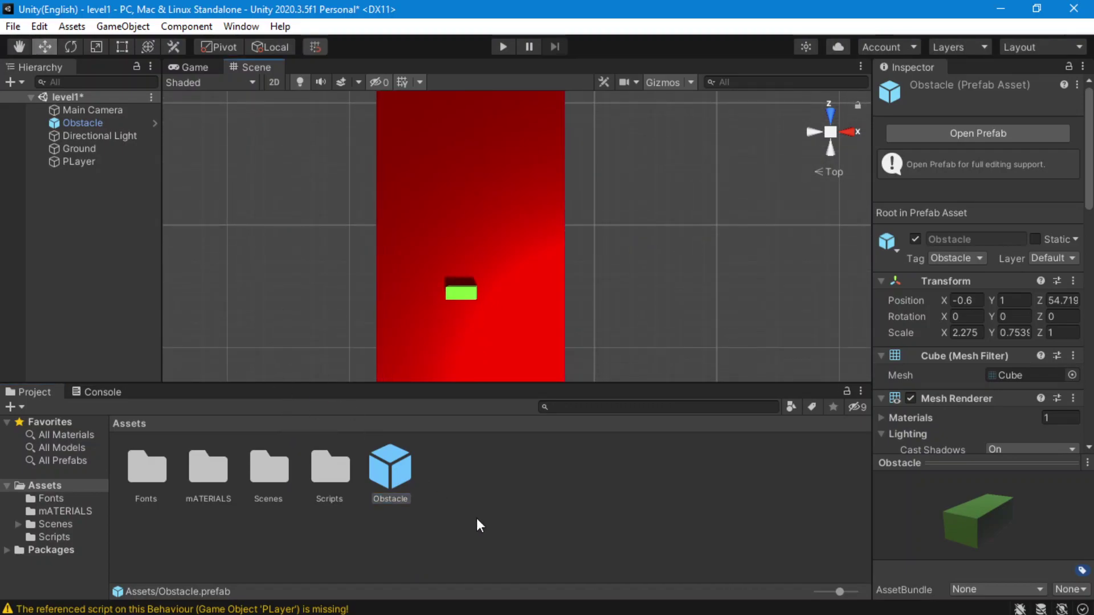
left_click_drag(390, 475, 409, 192)
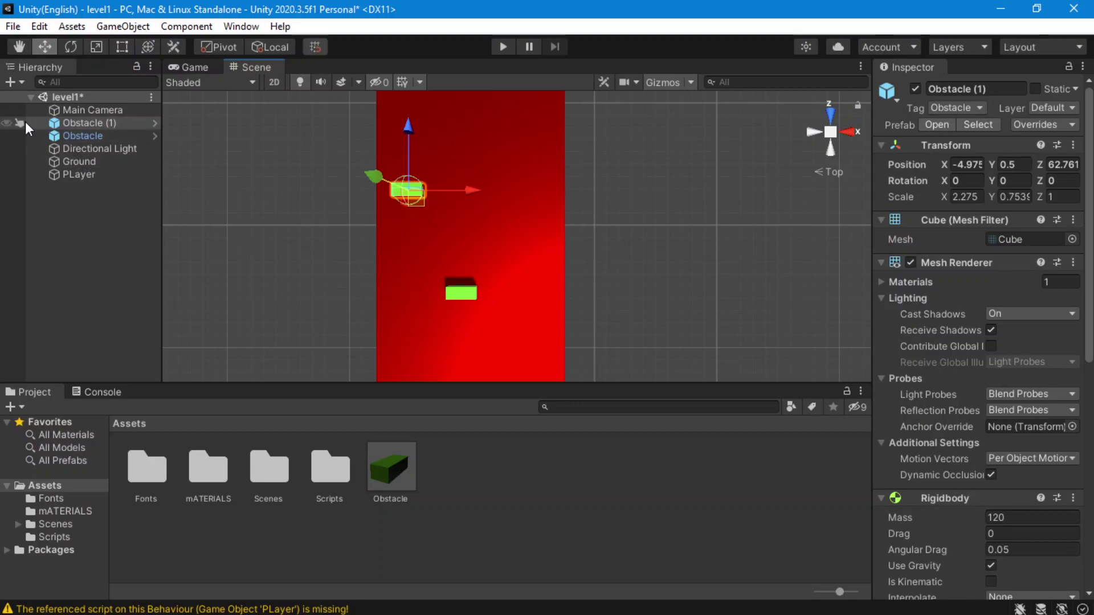
key("Delete")
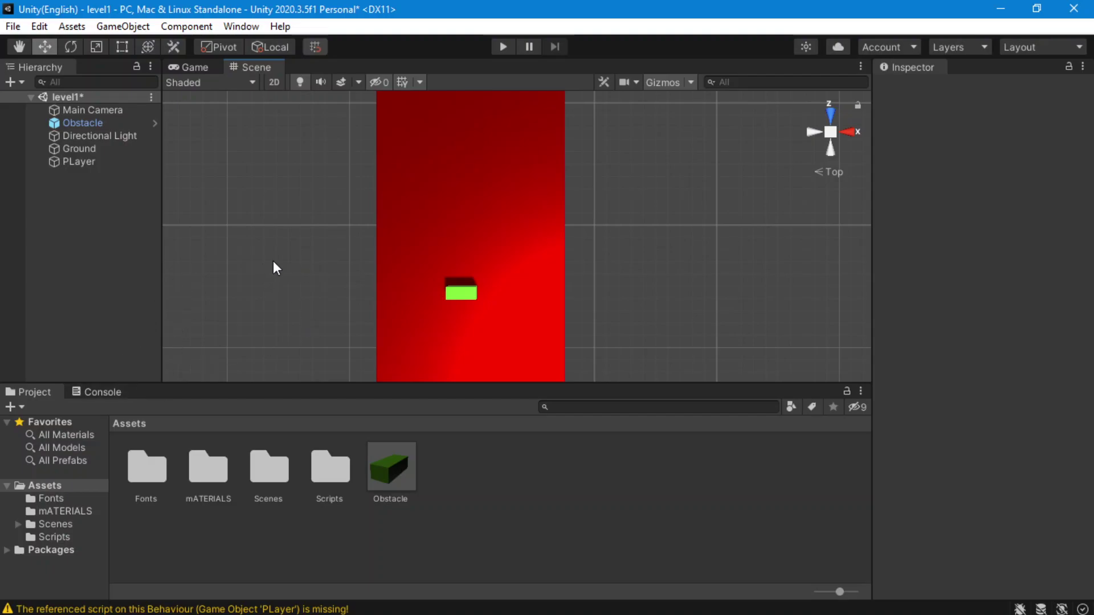
scroll(351, 285, "down", 3)
middle_click_drag(337, 313, 325, 222)
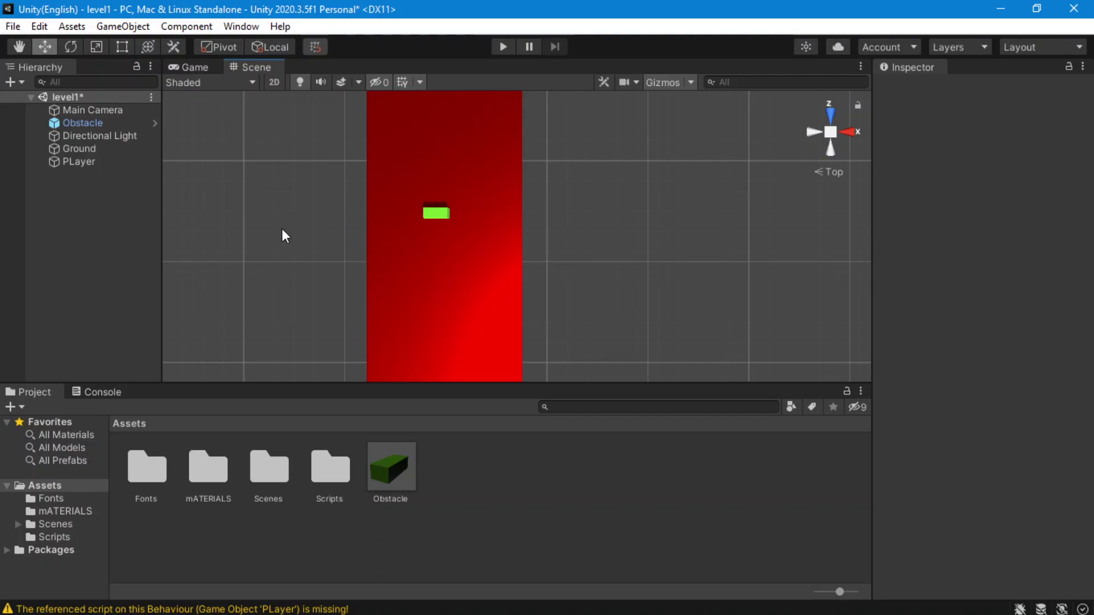
middle_click_drag(274, 243, 309, 198)
scroll(309, 201, "down", 2)
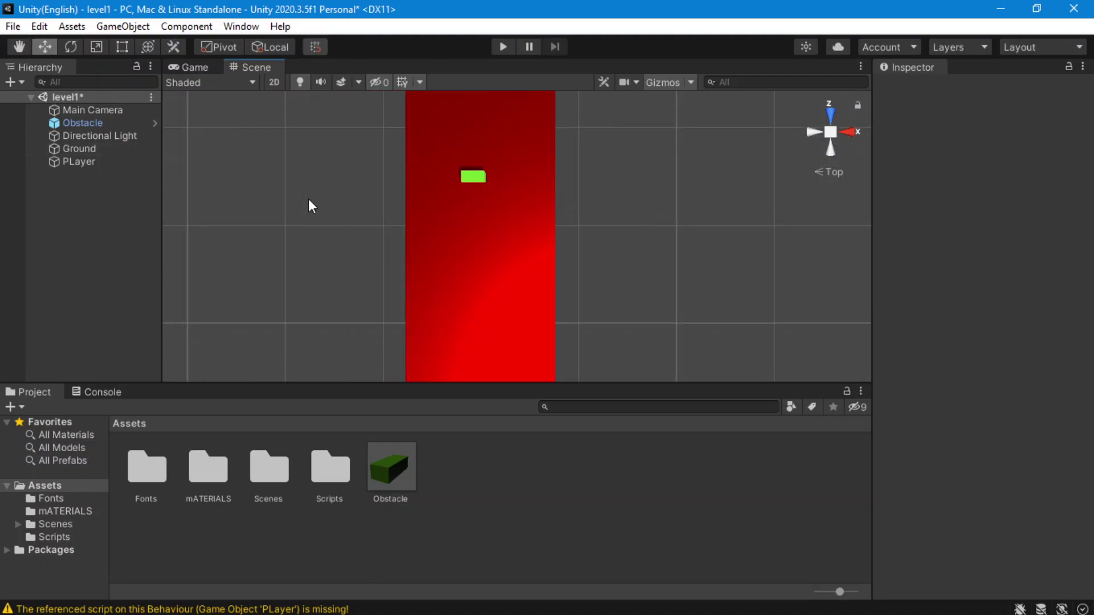
scroll(357, 295, "up", 2)
middle_click_drag(351, 229, 423, 320)
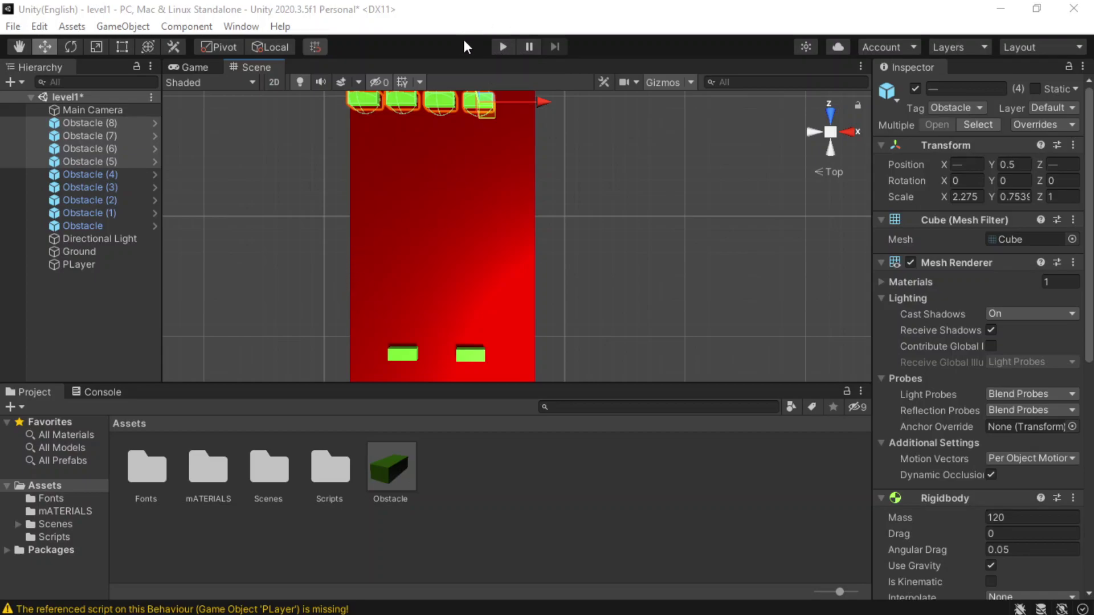
- Play-test the level with the added obstacles and stop the game
left_click(511, 53)
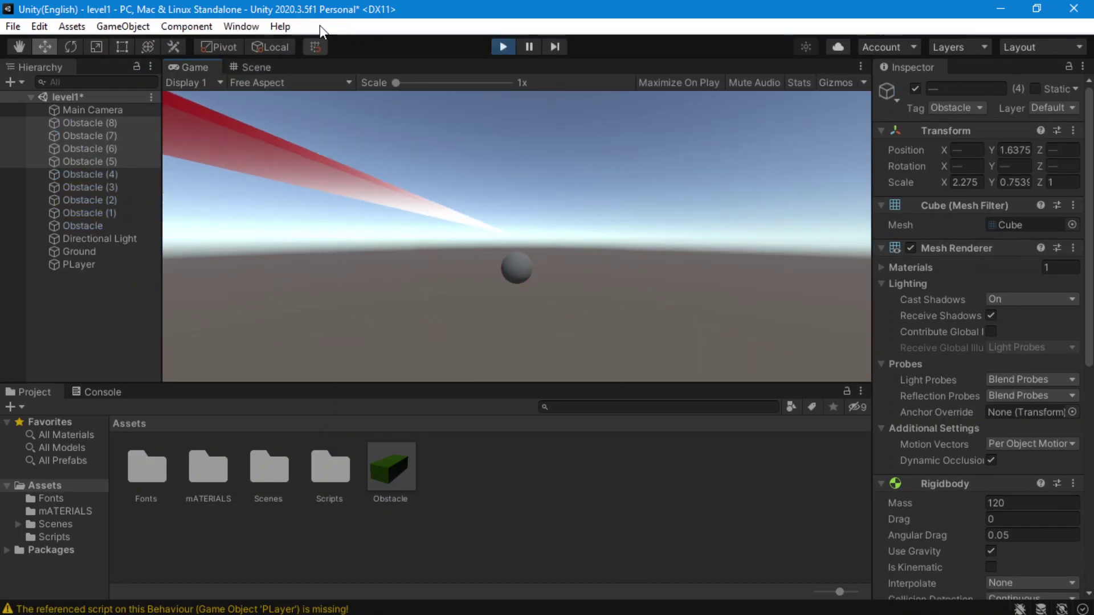
left_click(508, 49)
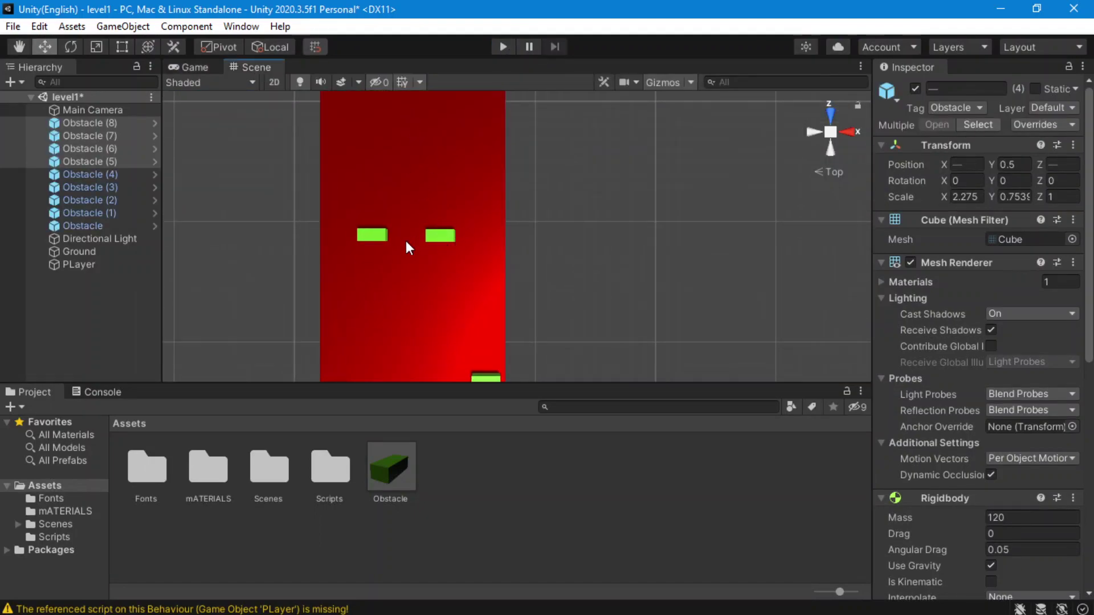
- Examine the arrangement of the obstacles along the Ground, from the middle pair to the nearest one, including all nine as a group
left_click(437, 234)
scroll(533, 258, "down", 2)
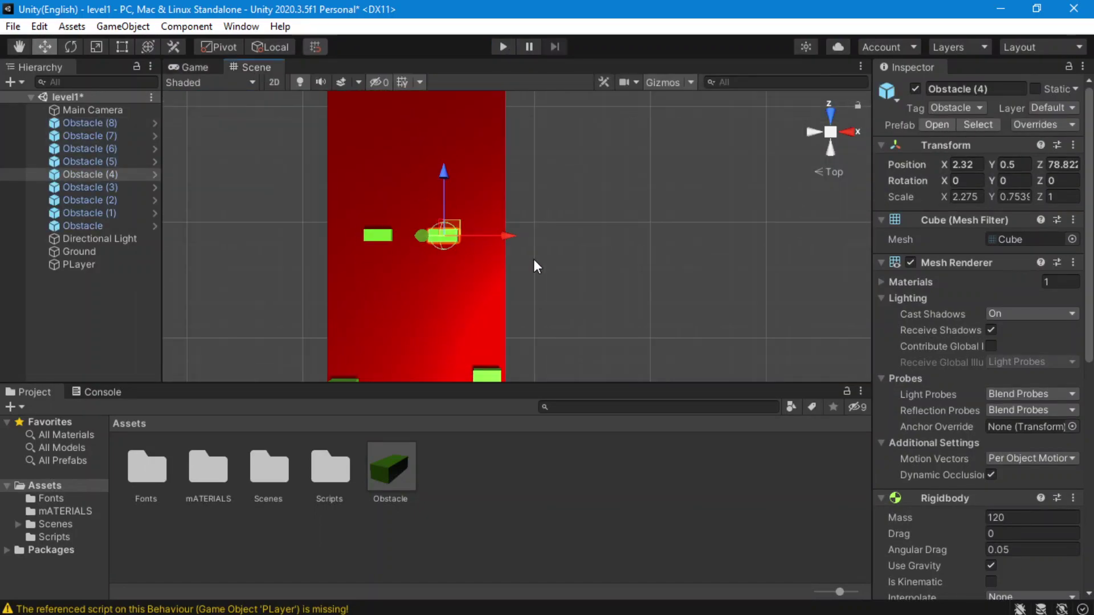
scroll(534, 259, "up", 1)
middle_click_drag(416, 312, 383, 108)
scroll(353, 217, "down", 1)
scroll(353, 217, "down", 5)
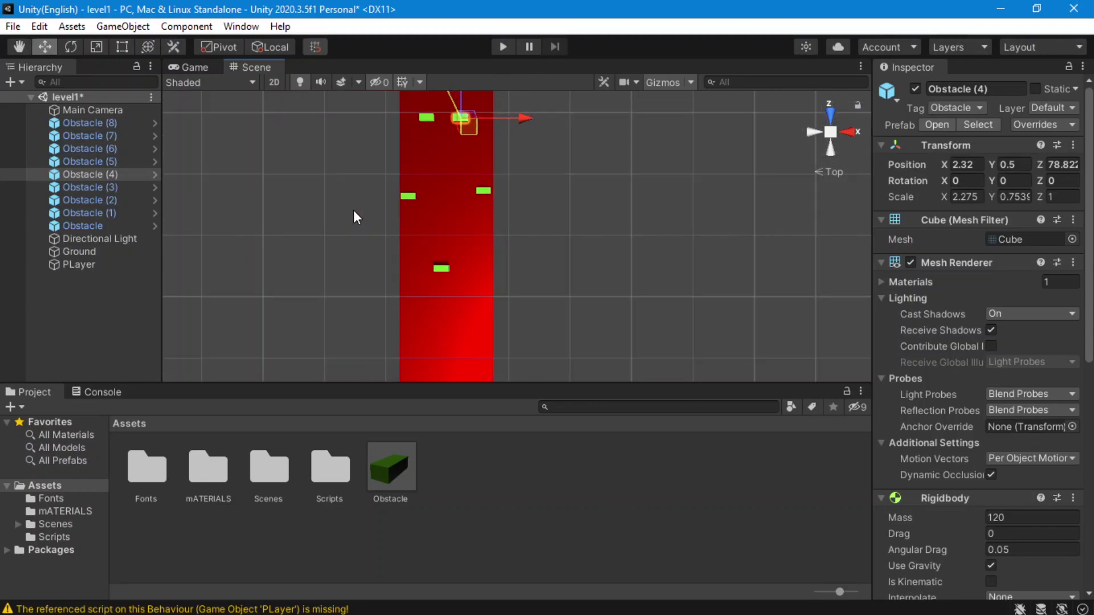
scroll(351, 188, "down", 2)
middle_click_drag(352, 188, 348, 242)
left_click_drag(535, 376, 291, 51)
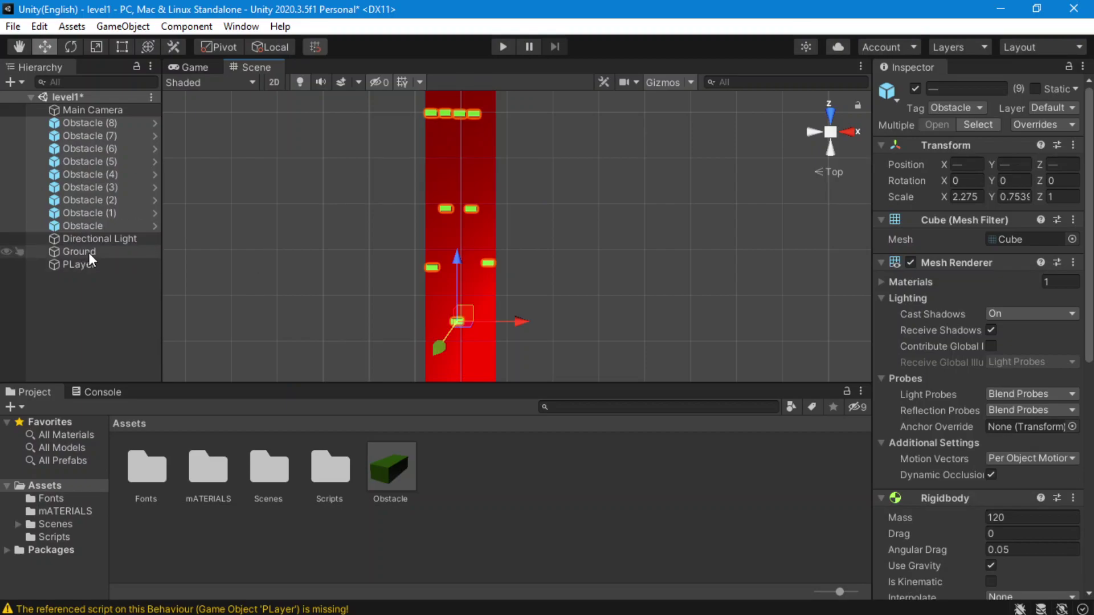
left_click(214, 129)
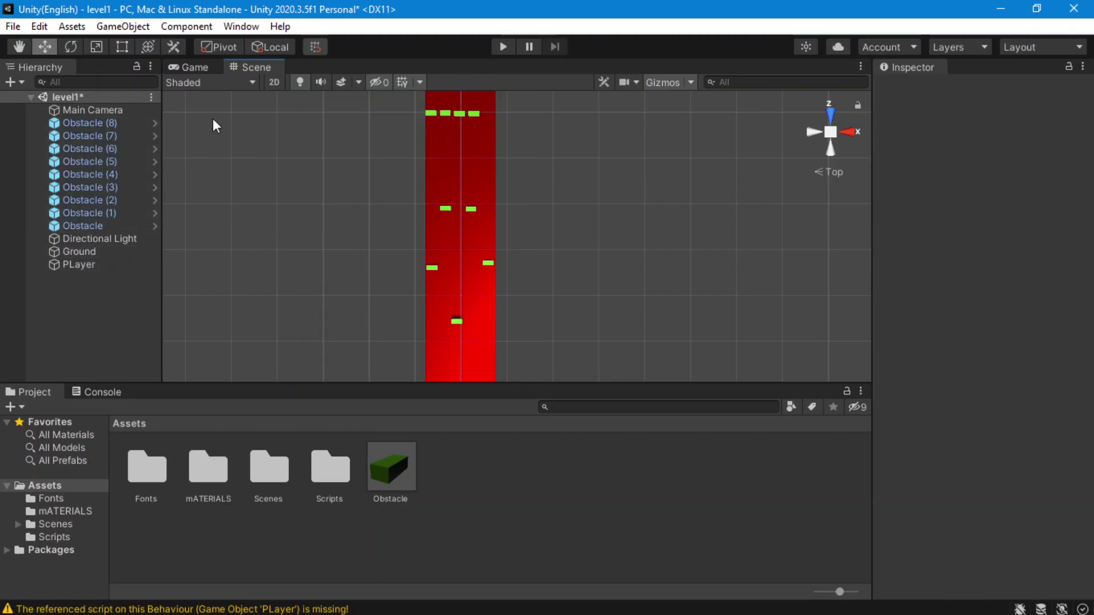
- Add a custom layer named Ground in User Layer 3
left_click(100, 252)
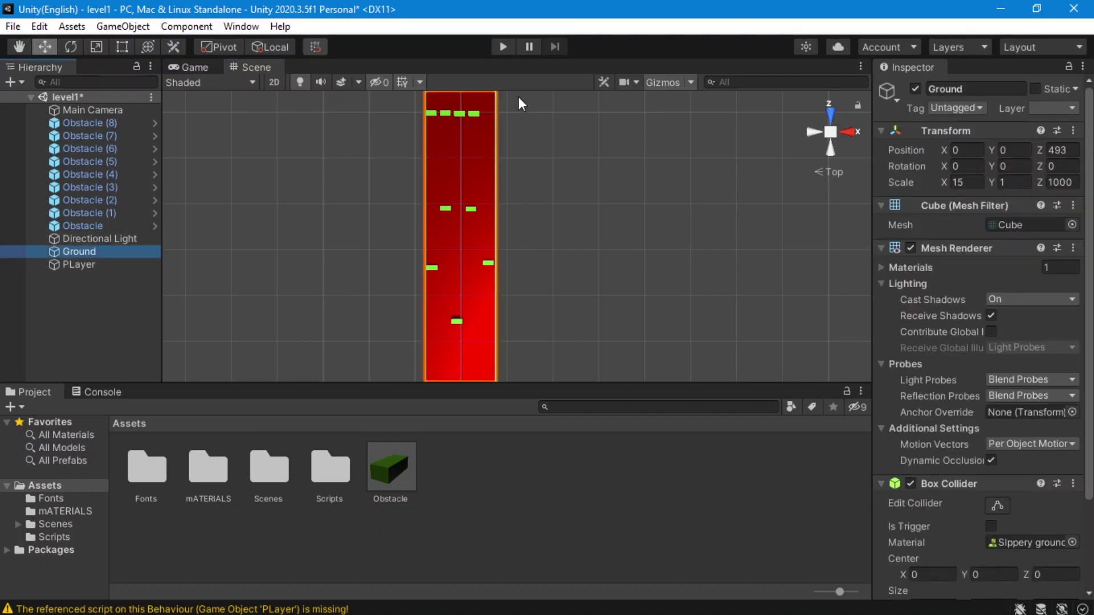
left_click(1049, 103)
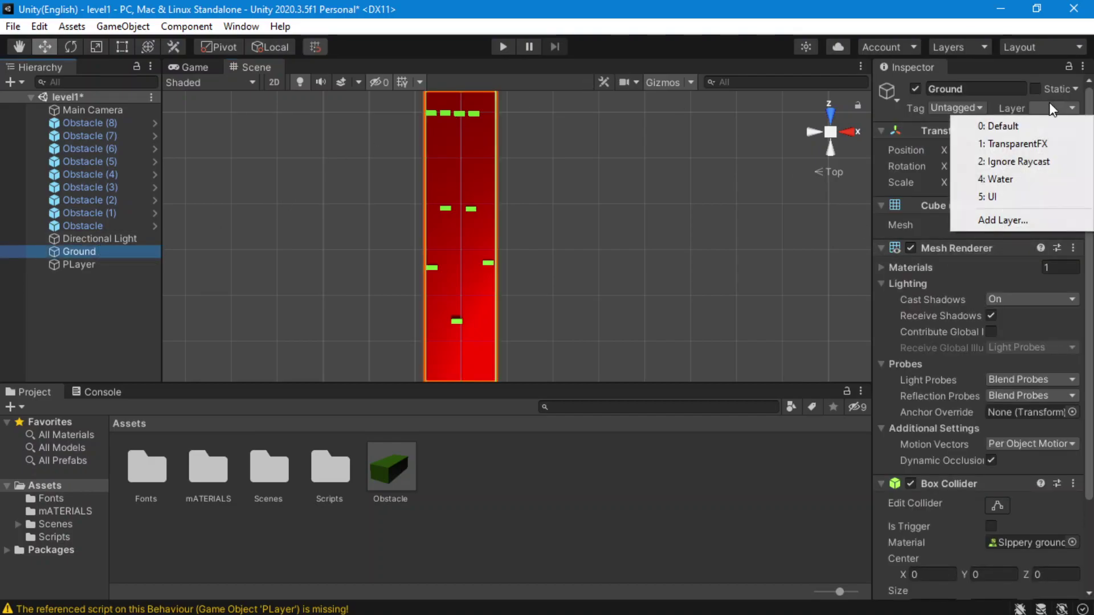
left_click(999, 220)
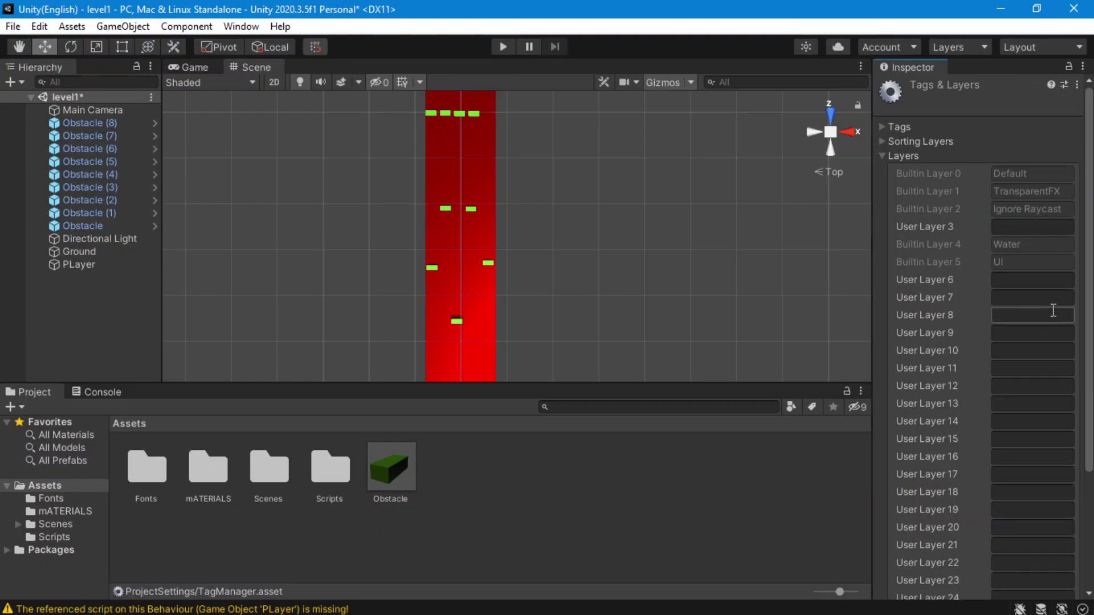
left_click(1015, 228)
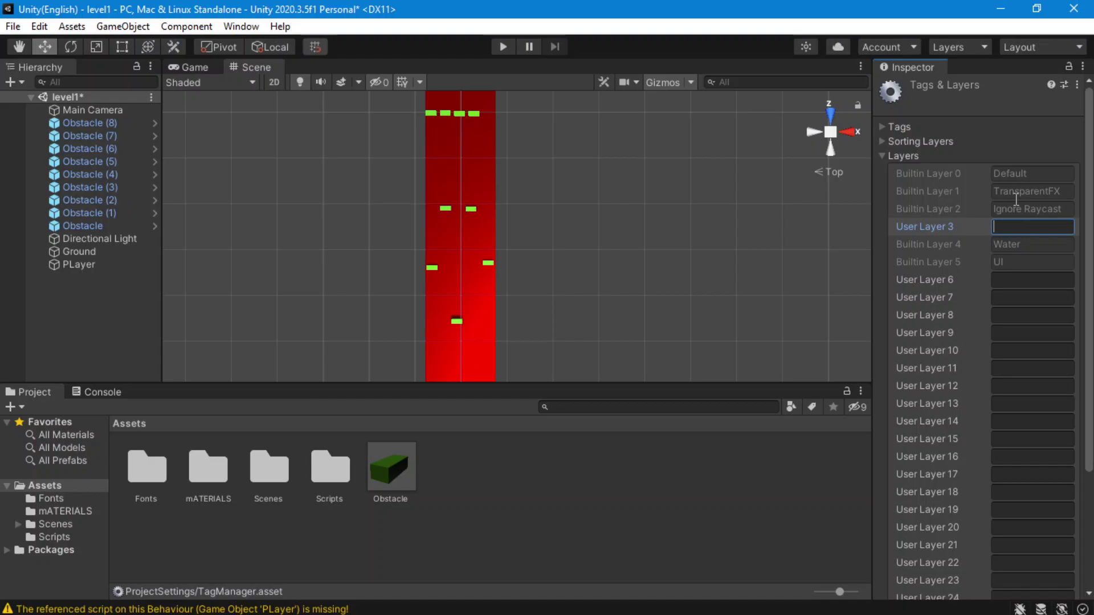
type("d")
left_click(814, 429)
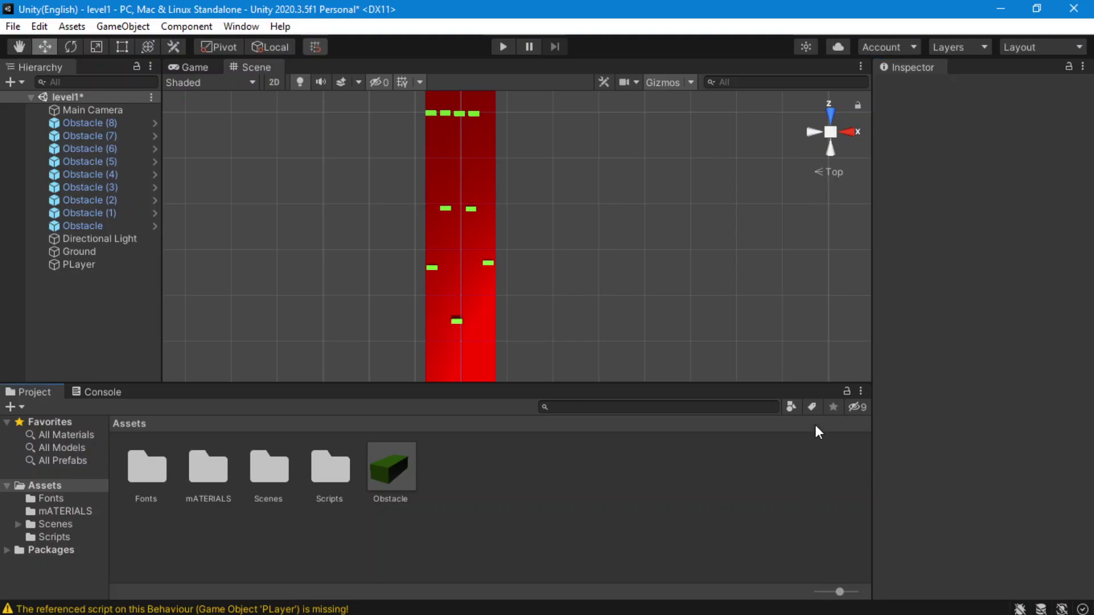
- Assign the Ground object to layer 3: Ground
left_click(90, 251)
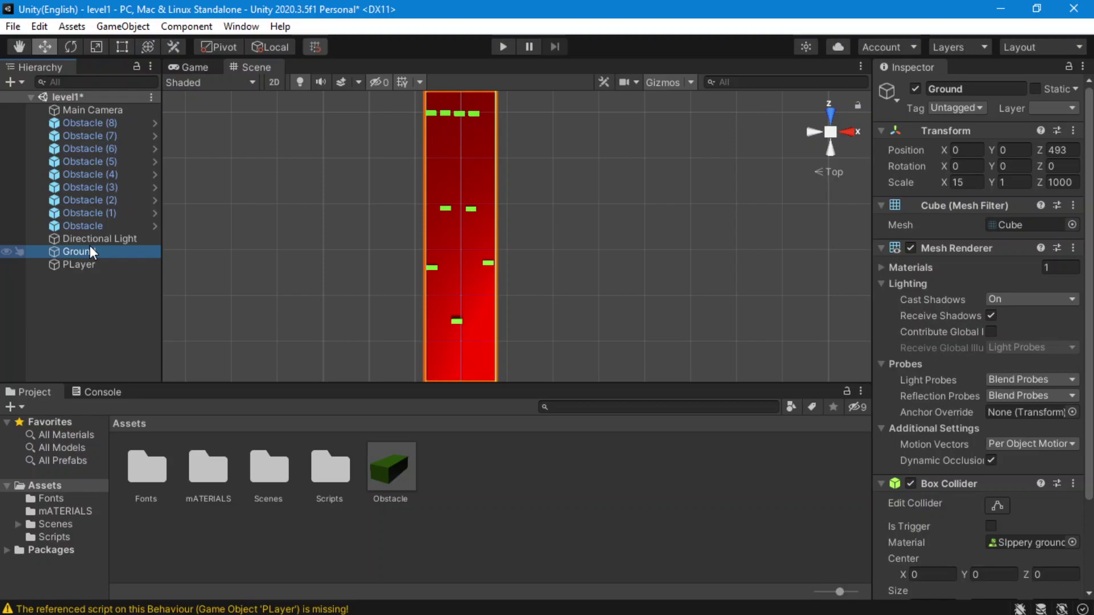
left_click(353, 192)
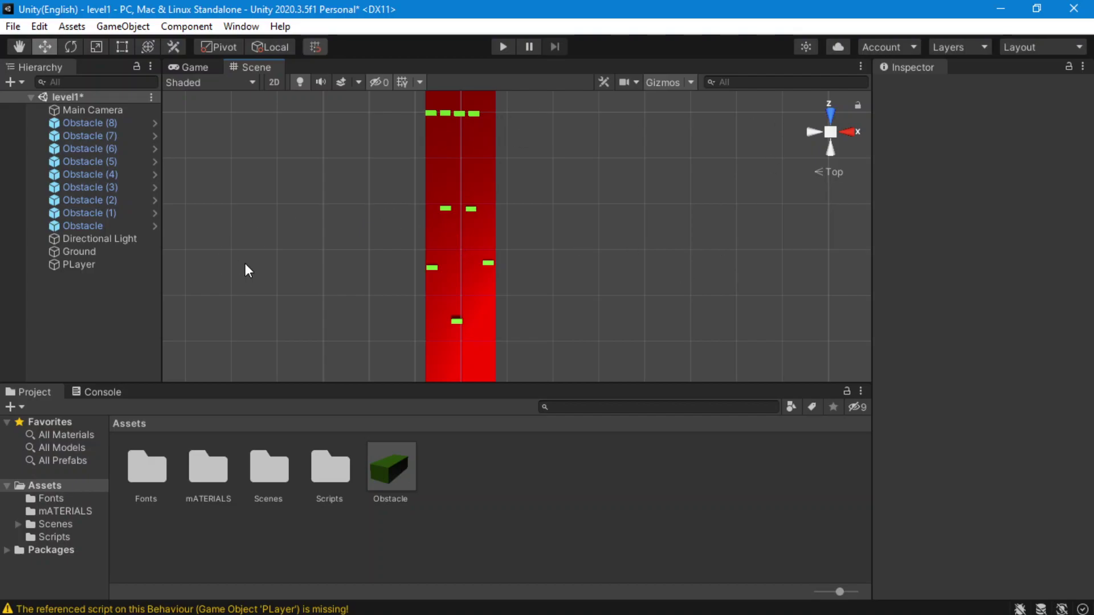
left_click(76, 251)
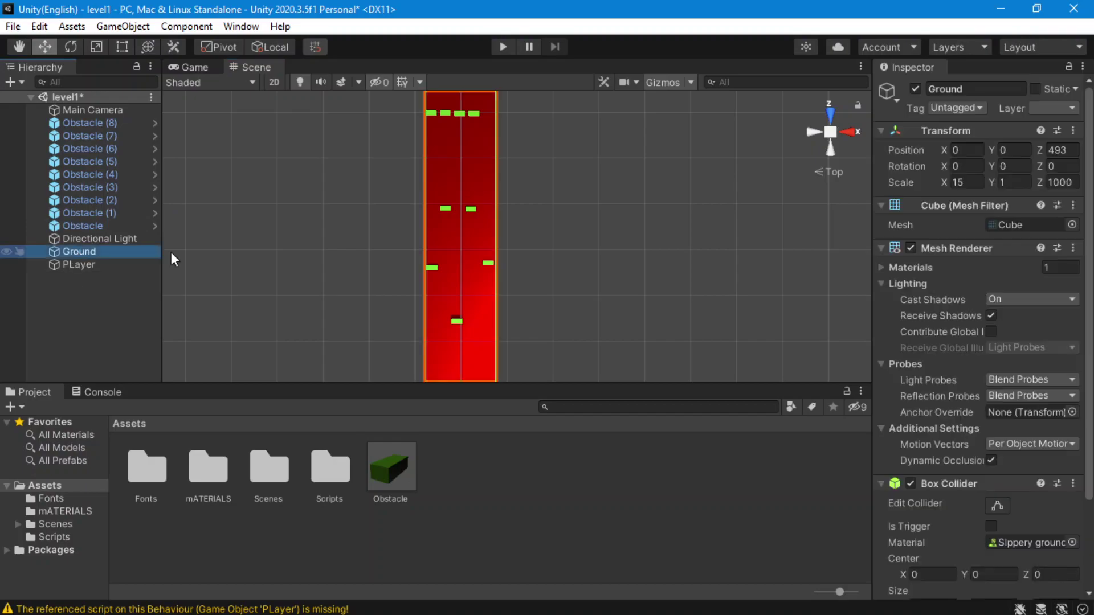
left_click(1068, 106)
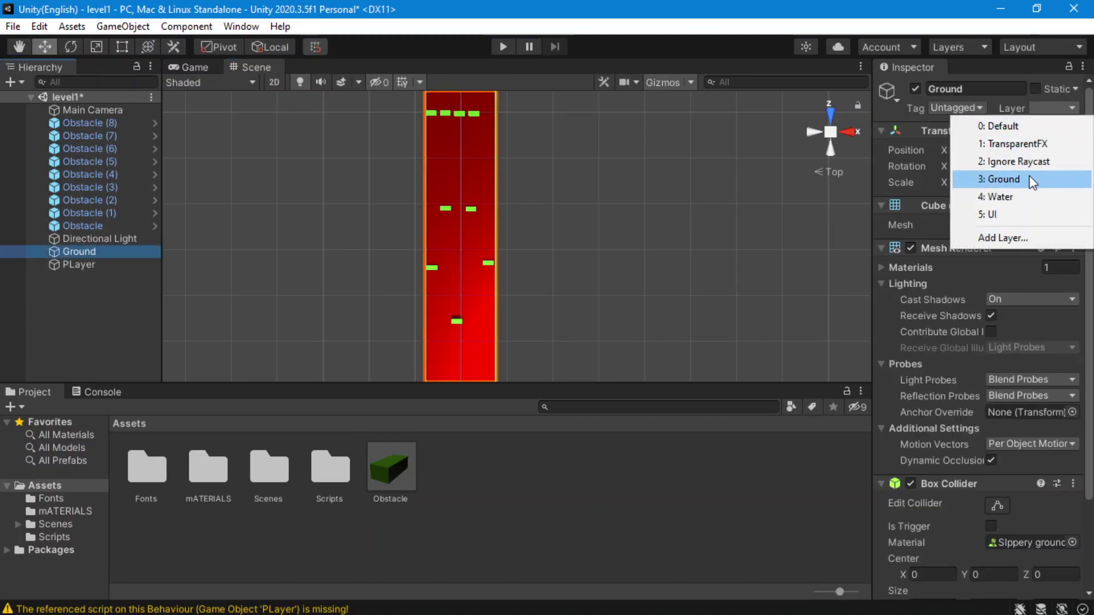
left_click(1002, 179)
left_click(644, 212)
- Select all nine obstacles and lower them together towards the Ground's surface, working in the back view
left_click_drag(373, 99, 572, 336)
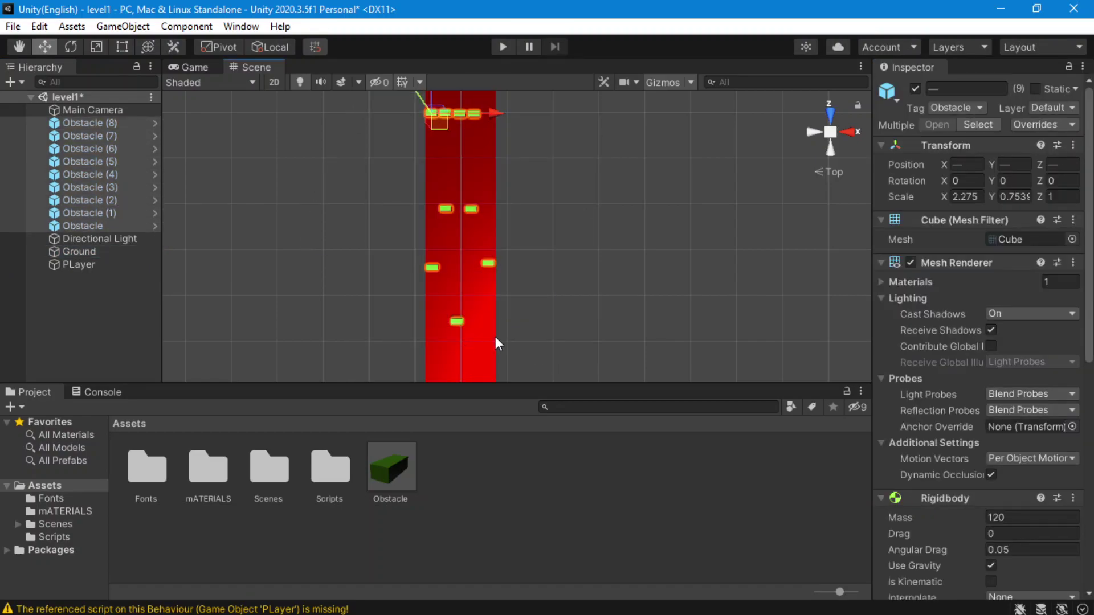
left_click(648, 282)
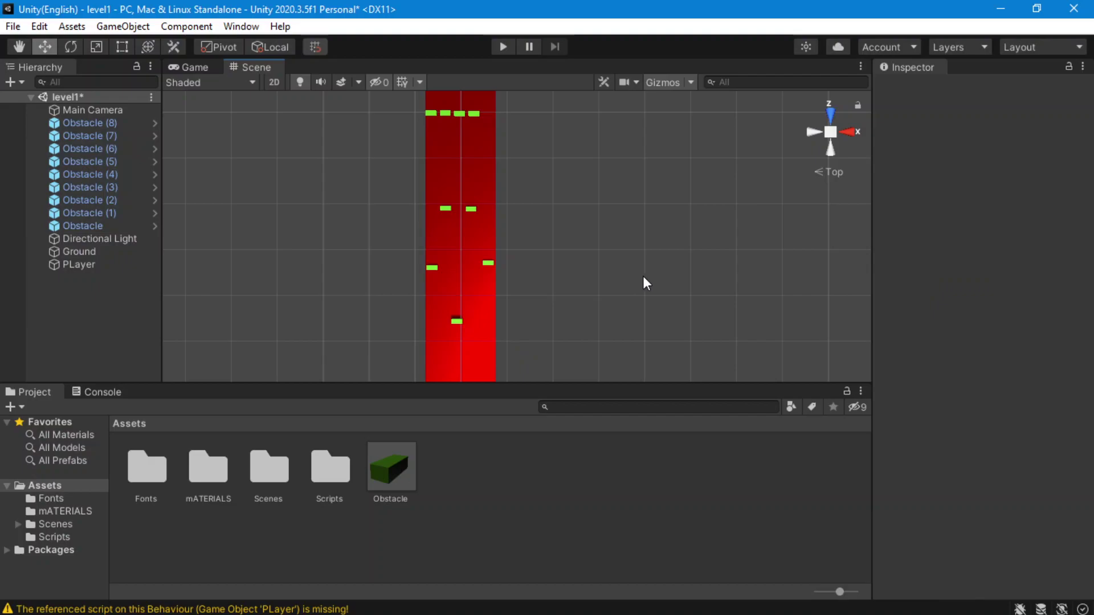
left_click_drag(520, 339, 327, 55)
left_click_drag(437, 351, 436, 351)
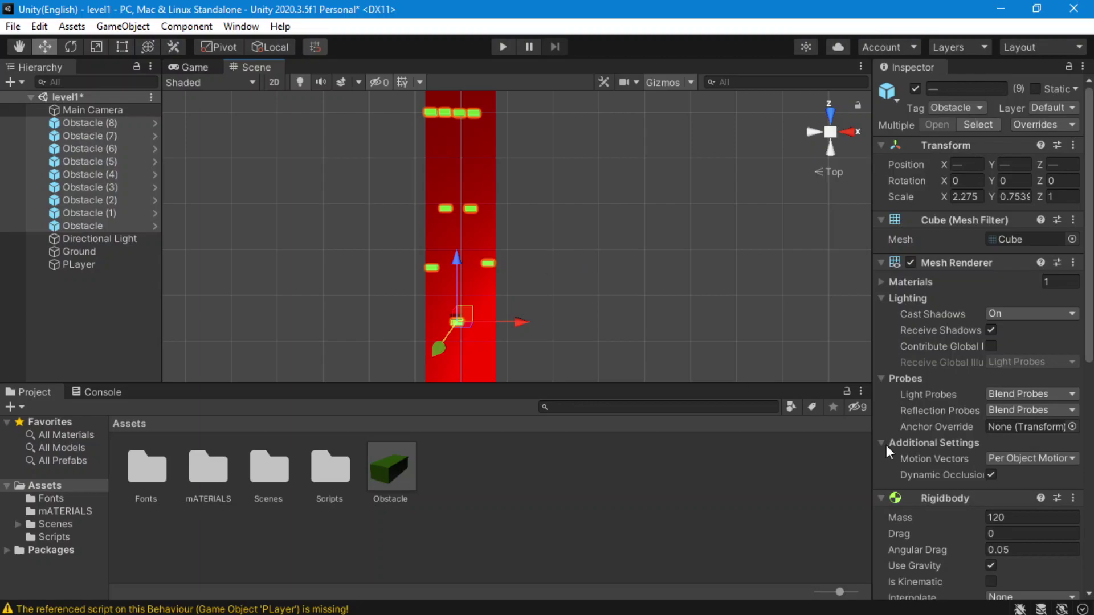
key("f")
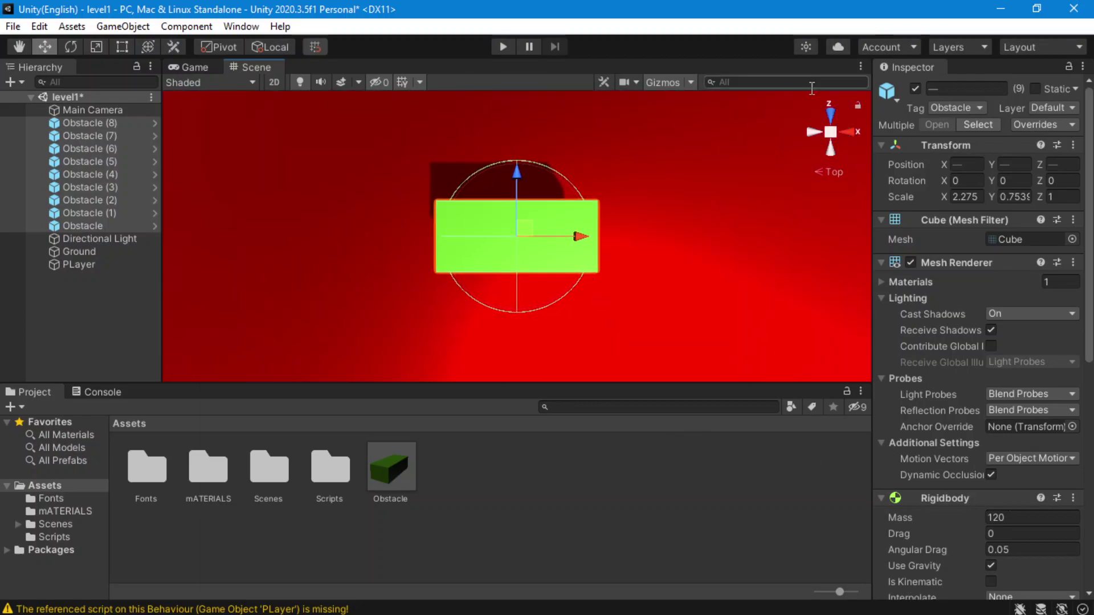
left_click(835, 151)
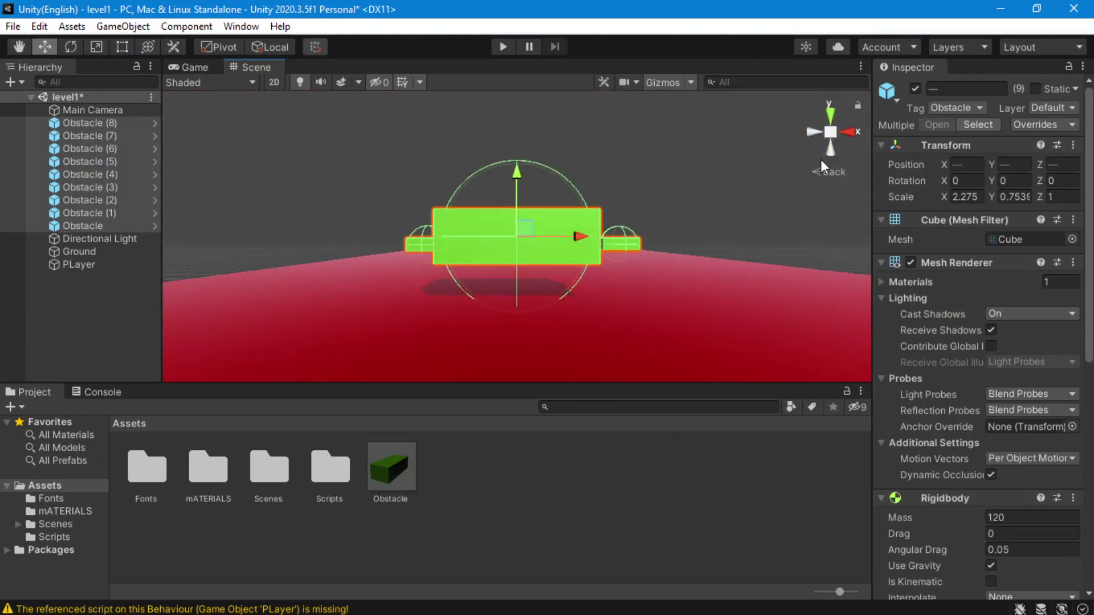
left_click_drag(513, 176, 502, 205)
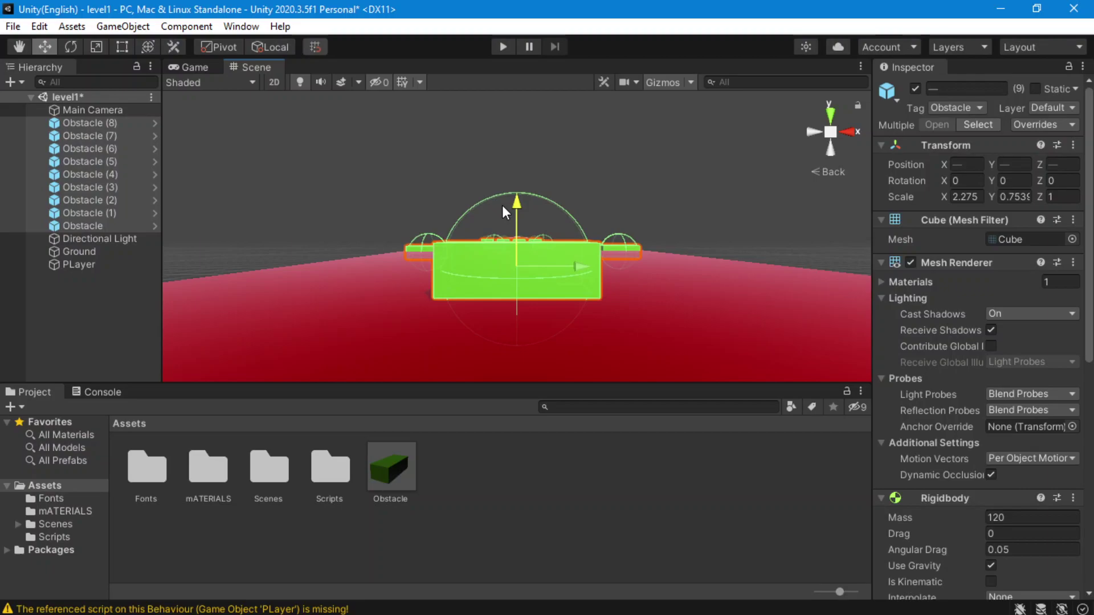
left_click(673, 190)
- Adjust the height of the eight farther obstacles, selected with the Directional Light, so they sit on the Ground's surface
left_click_drag(674, 195, 615, 205, "alt")
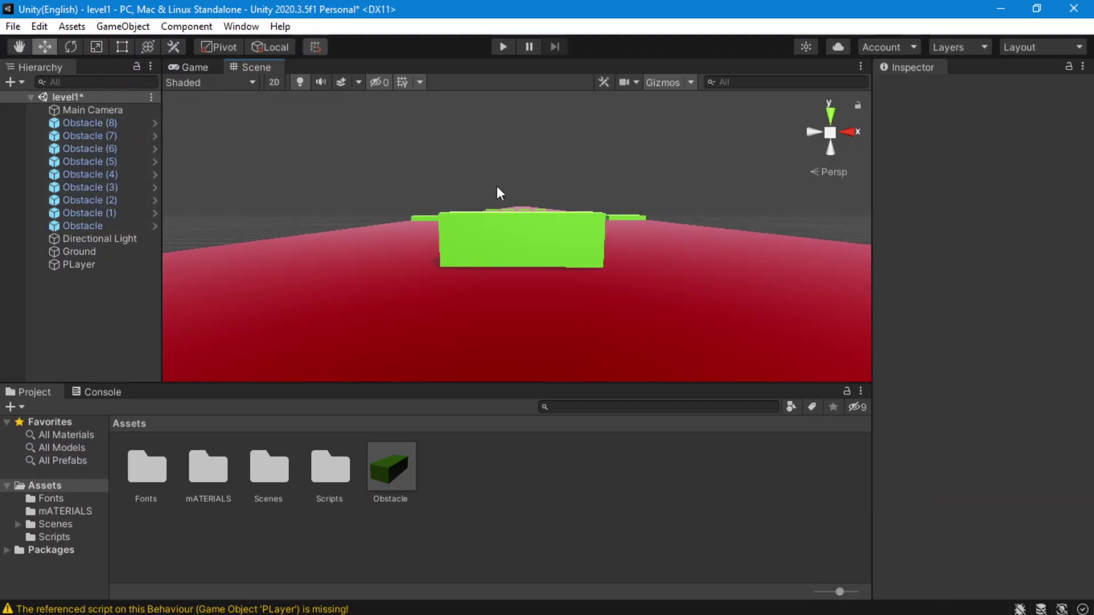
scroll(483, 200, "down", 3)
left_click_drag(480, 197, 551, 309, "alt")
left_click_drag(462, 206, 665, 323)
left_click_drag(830, 331, 371, 155)
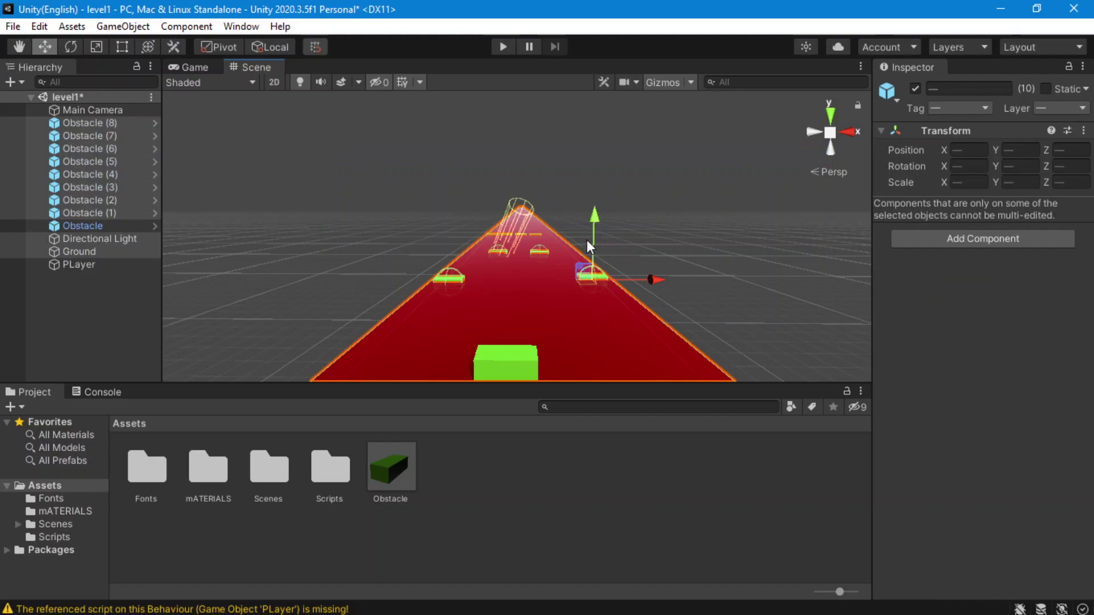
left_click(674, 215)
left_click_drag(699, 296, 398, 172)
left_click_drag(692, 303, 336, 189)
left_click_drag(536, 190, 536, 185)
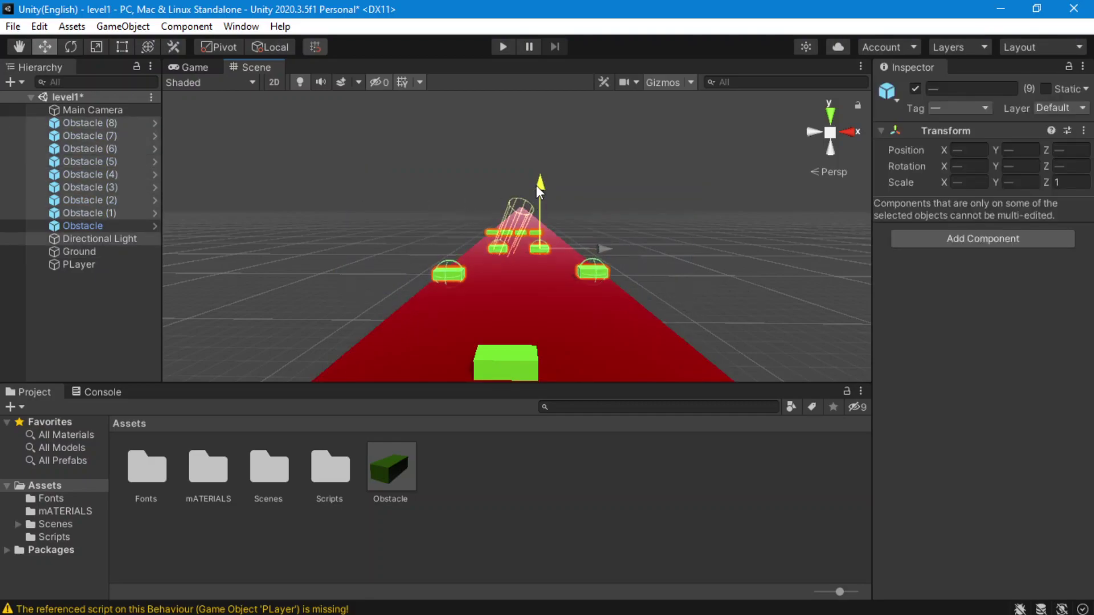
scroll(535, 187, "up", 3)
scroll(544, 188, "up", 4)
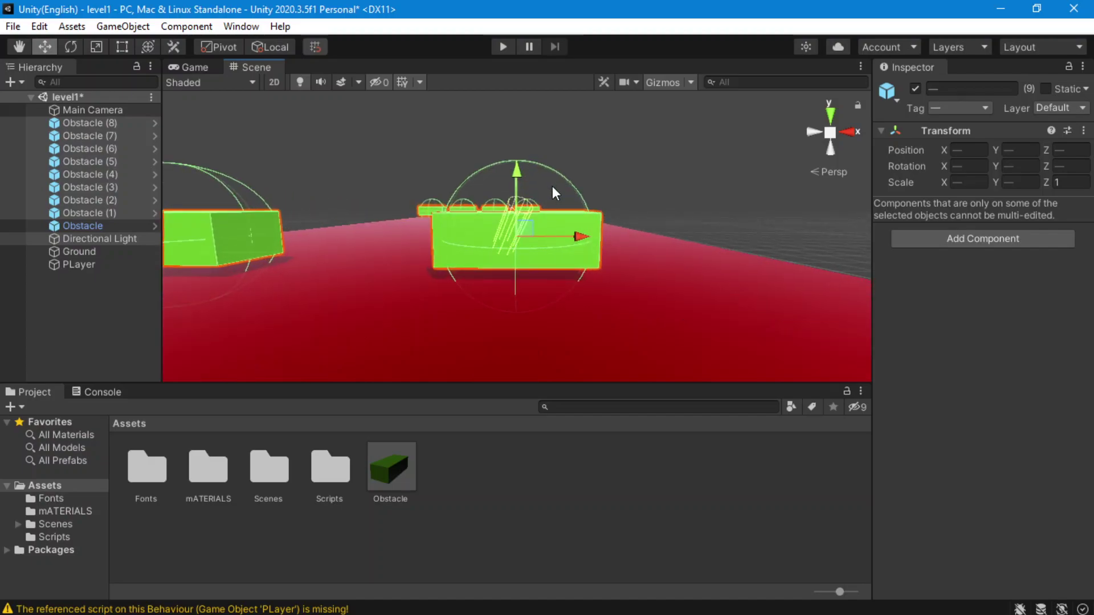
left_click_drag(514, 168, 514, 180)
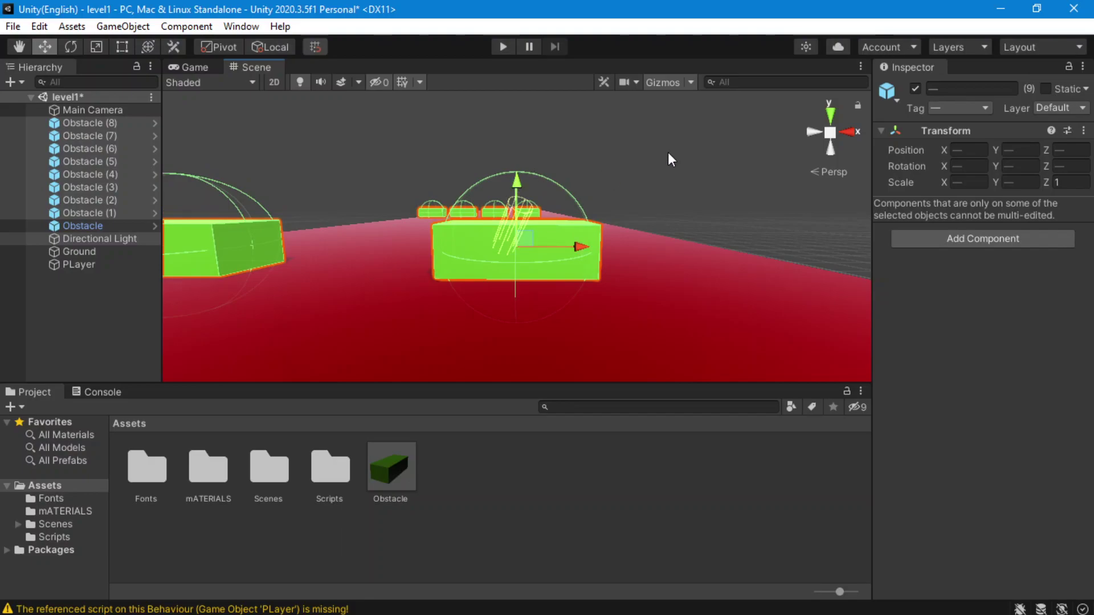
- Play-test the level with the height-adjusted obstacles and stop the game
left_click(694, 142)
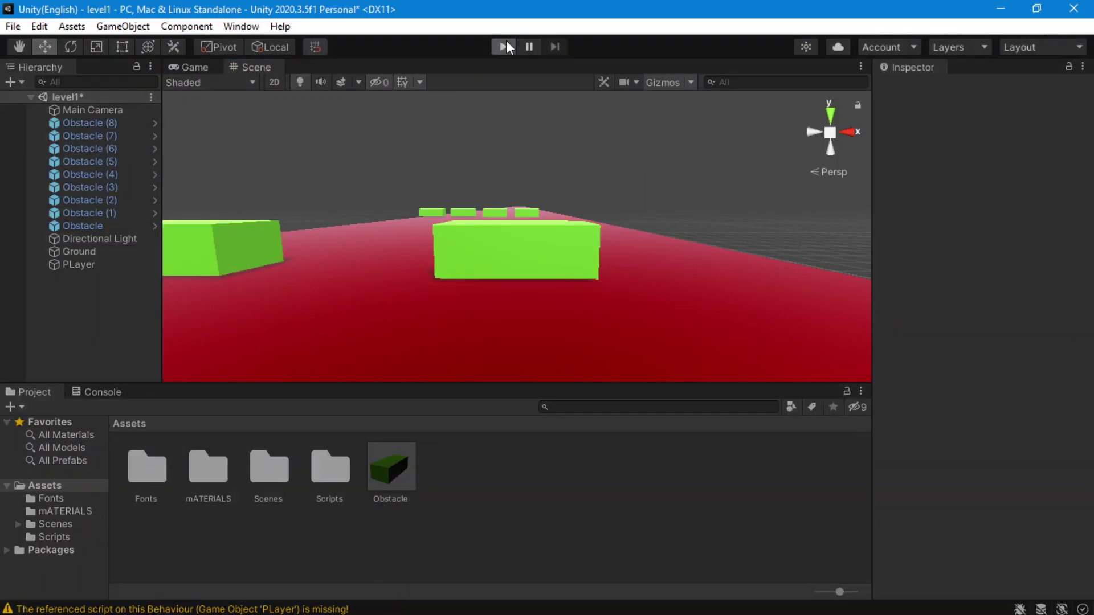
left_click(505, 46)
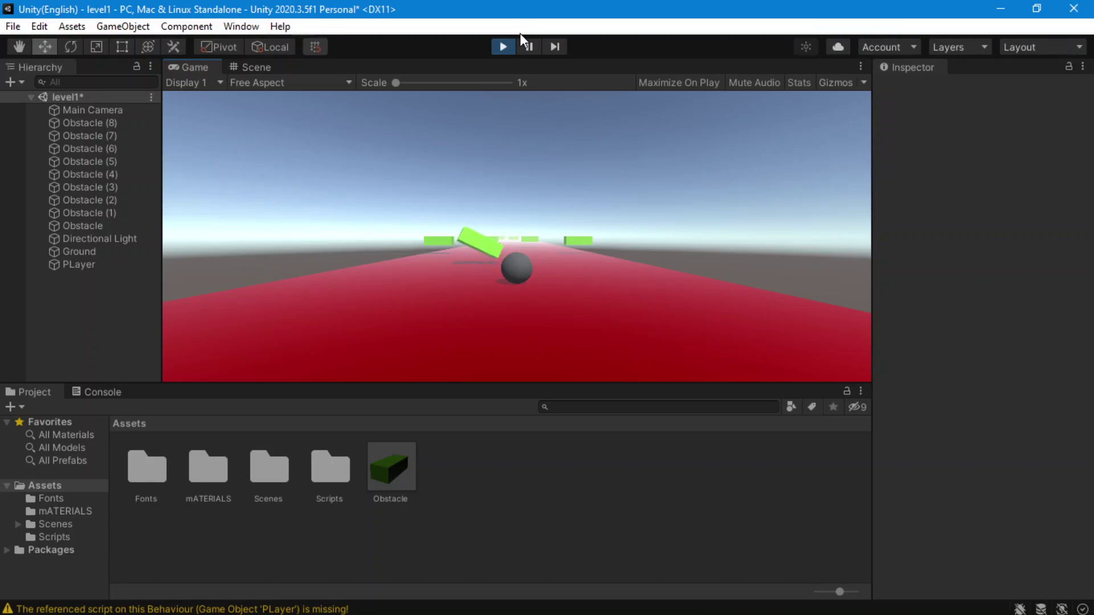
left_click(504, 45)
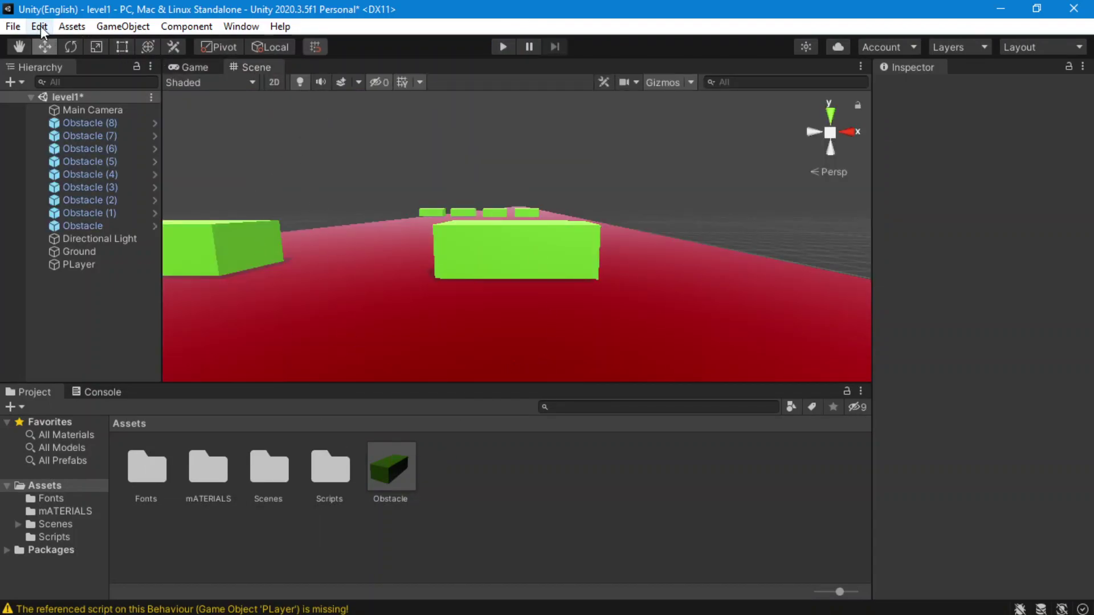
- Frame the Ground and switch the scene view to look straight down on it
middle_click_drag(317, 180, 410, 272)
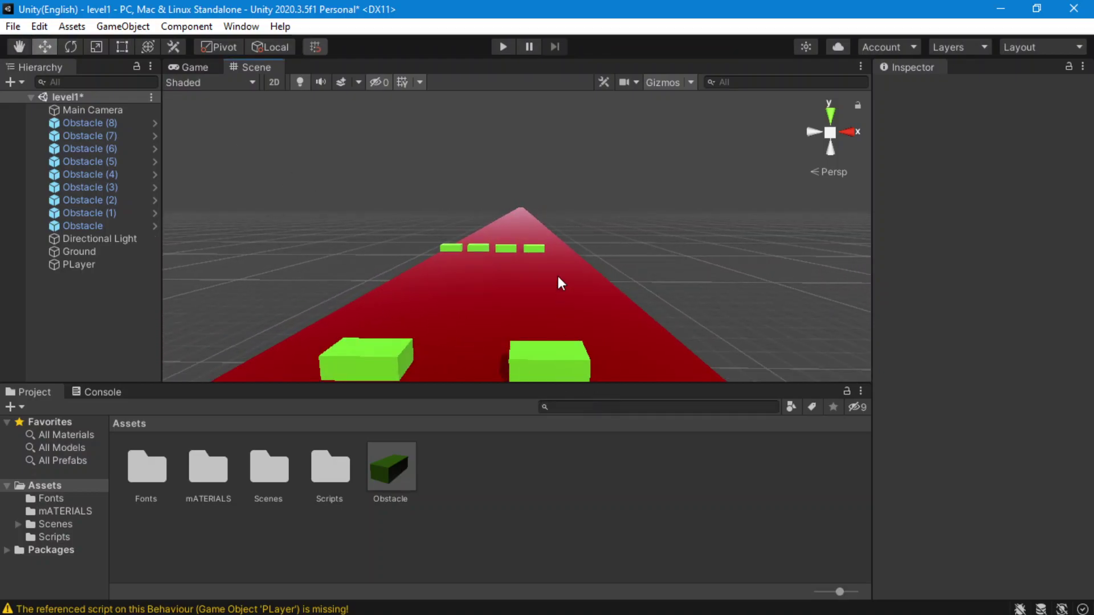
left_click(561, 358)
left_click(512, 290)
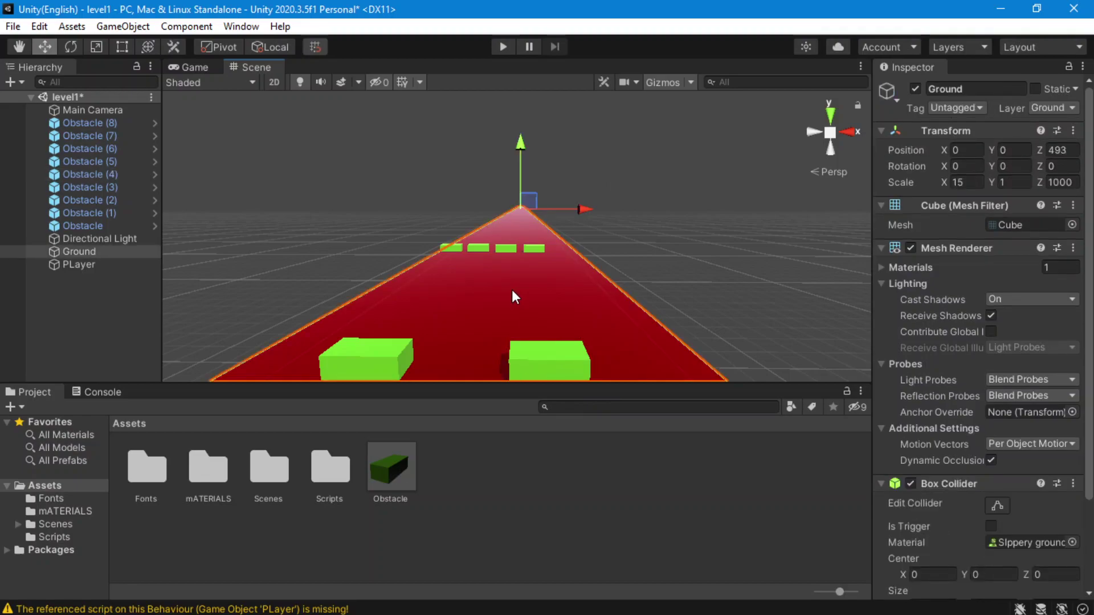
key("f")
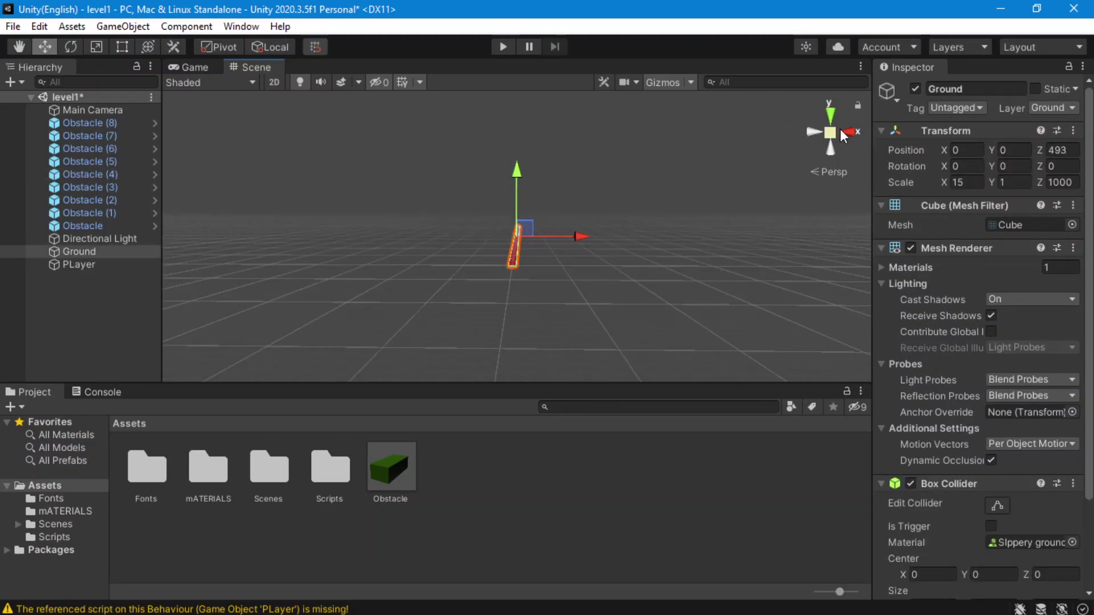
left_click(832, 113)
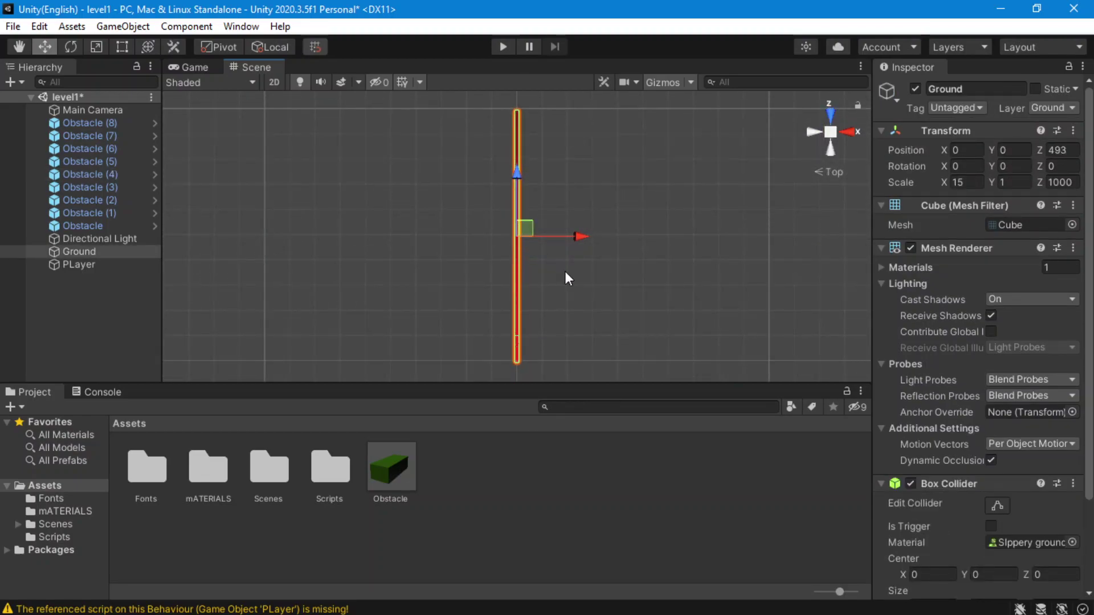
scroll(566, 271, "up", 10)
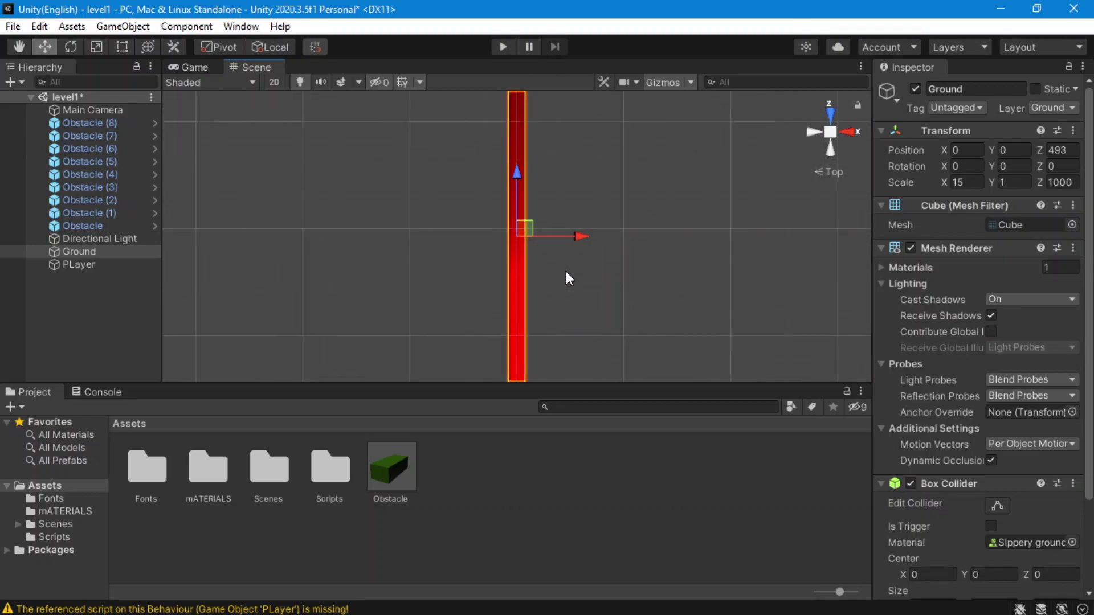
scroll(565, 272, "up", 3)
scroll(566, 271, "up", 5)
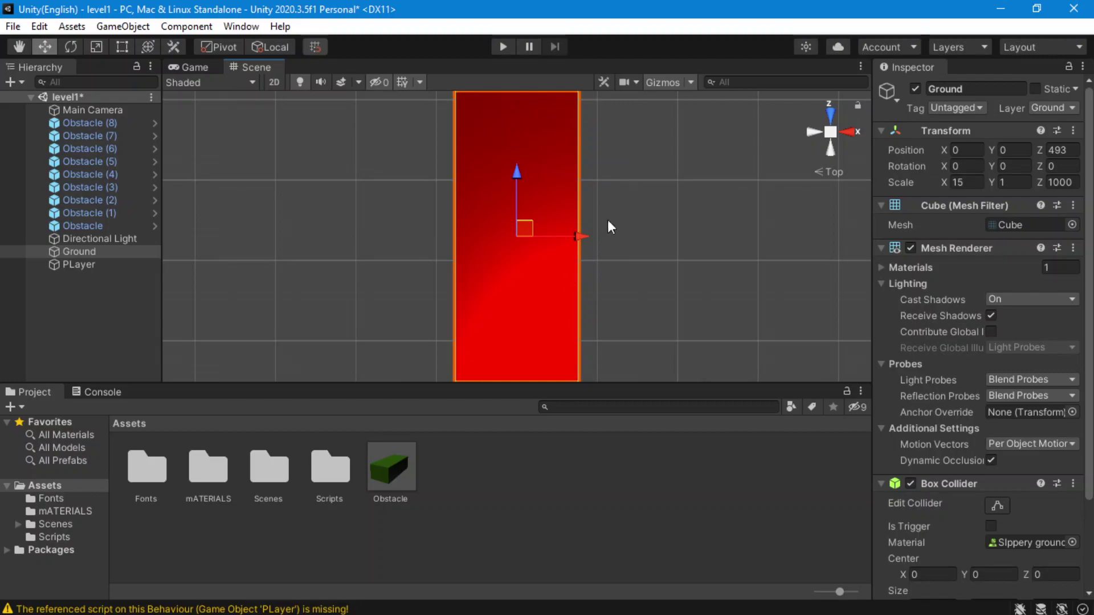
- Try sliding the nearest obstacle along X by one 2-unit snap increment, return it to X -0.6, and clear the selection
middle_click_drag(638, 364, 525, 122)
middle_click_drag(550, 326, 571, 137)
middle_click_drag(541, 367, 559, 150)
middle_click_drag(553, 360, 547, 100)
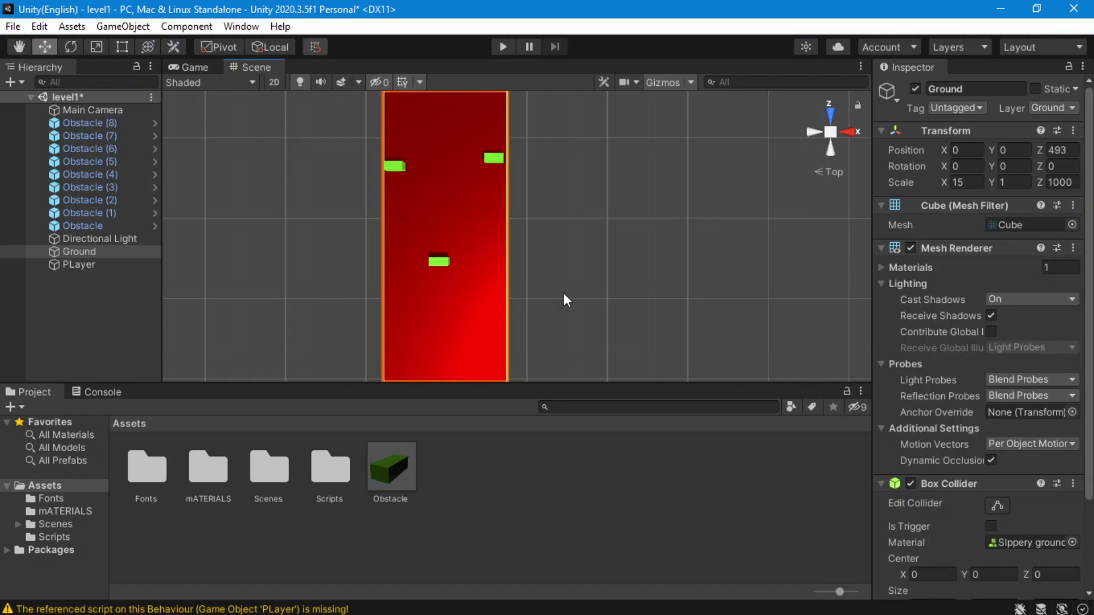
left_click(442, 258)
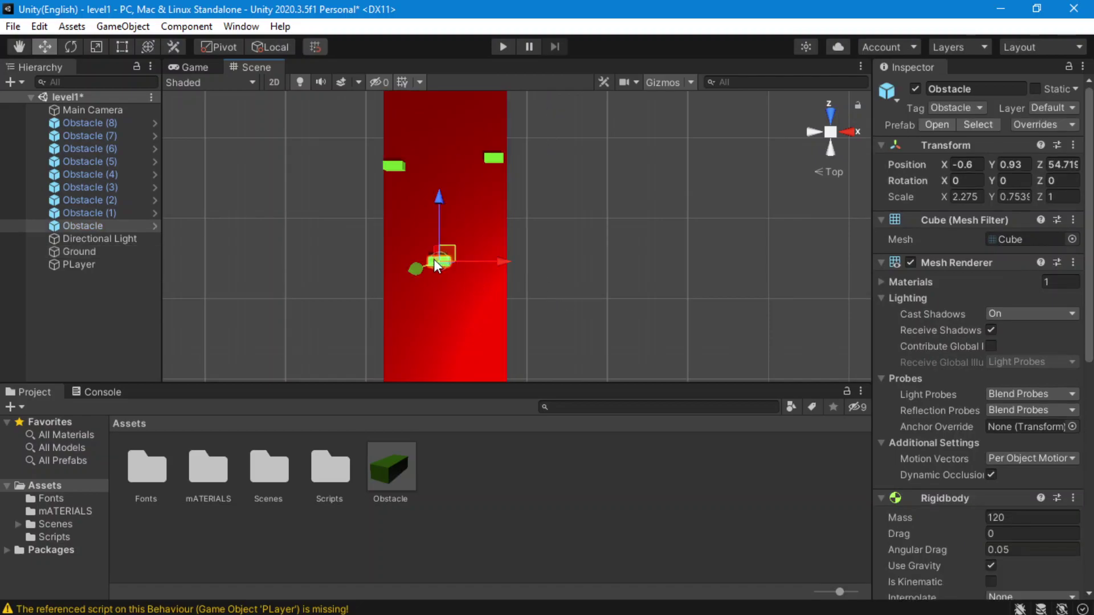
left_click_drag(507, 264, 521, 331)
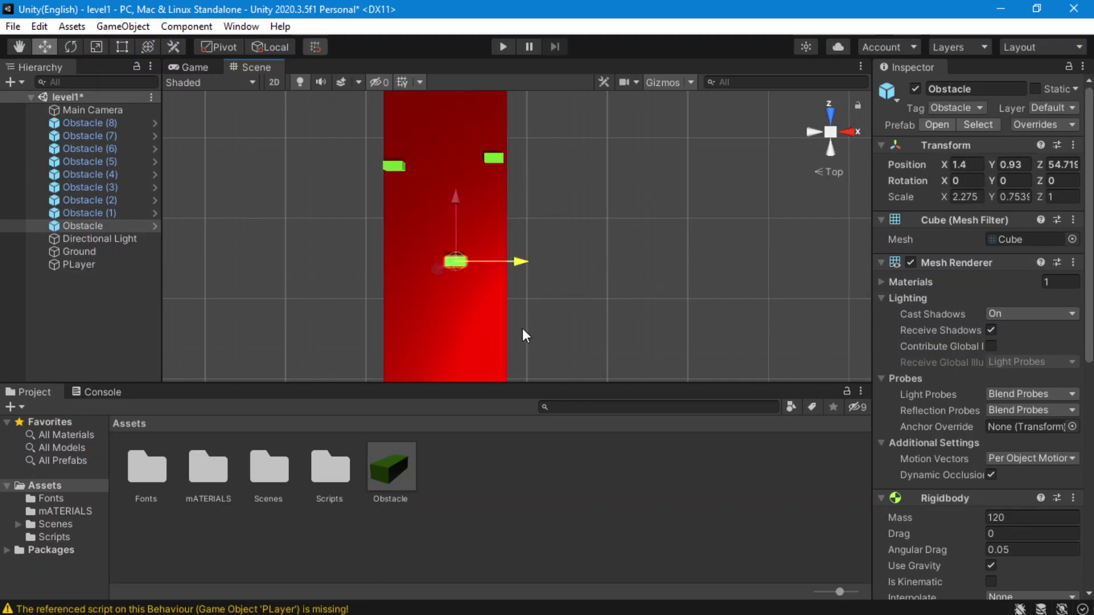
left_click_drag(483, 276, 498, 275)
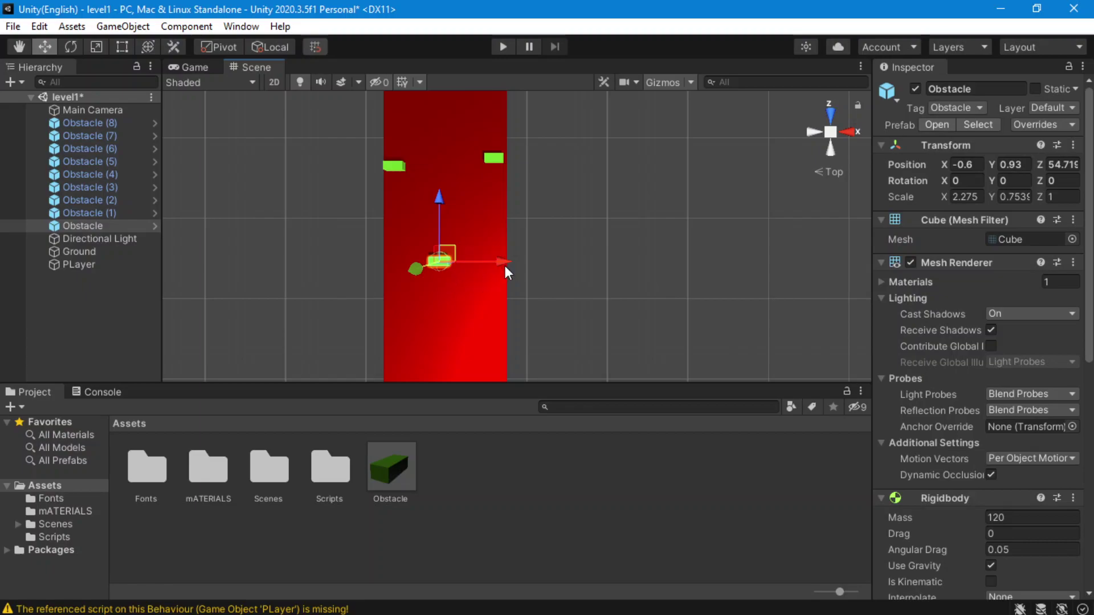
left_click(698, 191)
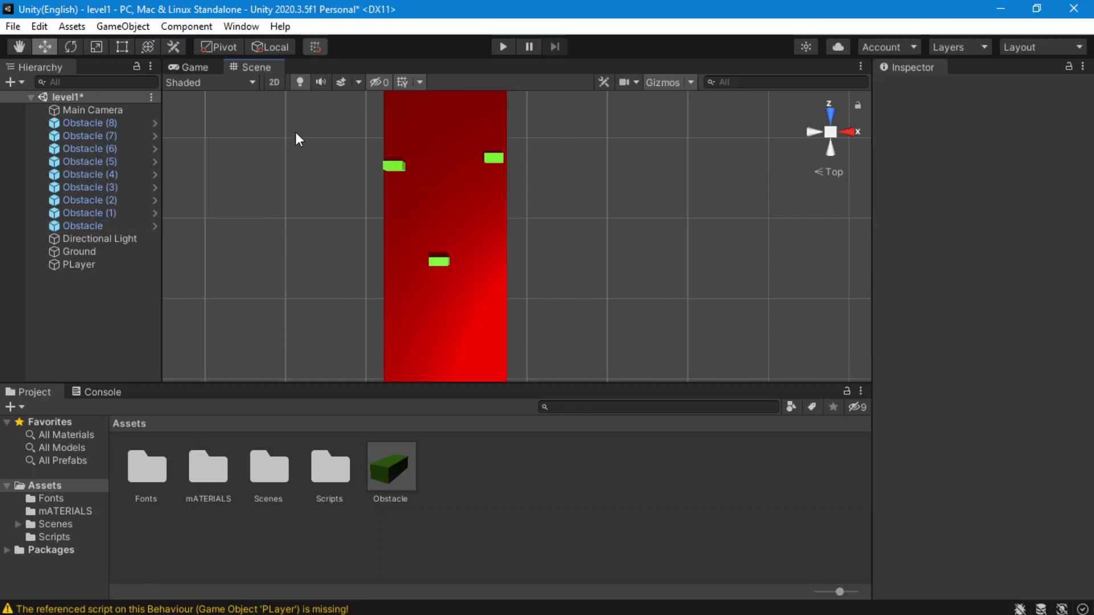
- Check the Increment Snap move value in the Grid and Snap settings and close them
left_click(39, 26)
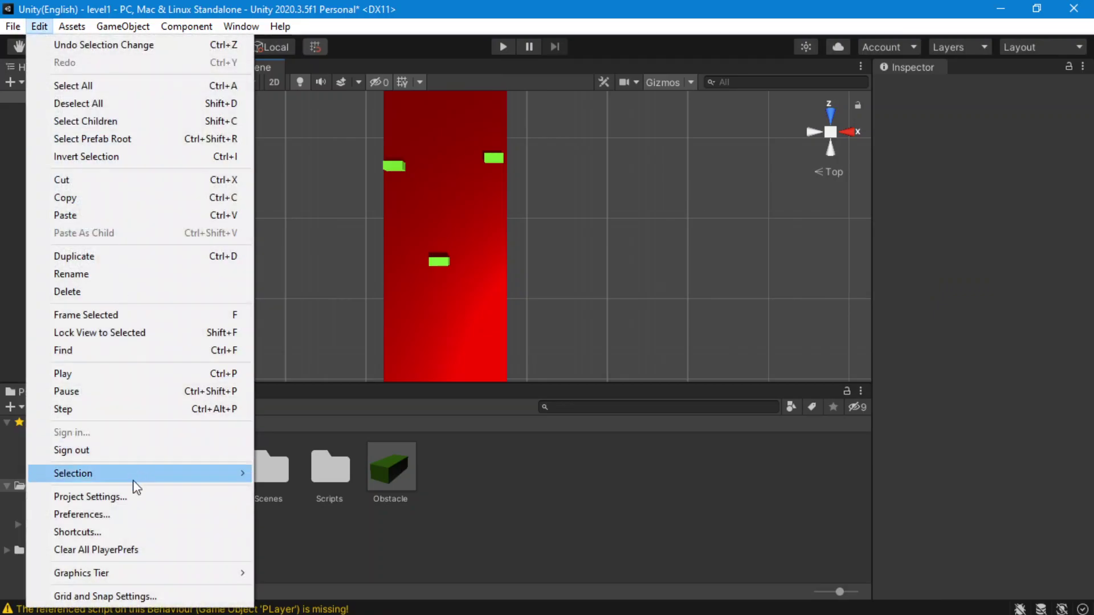
left_click(148, 596)
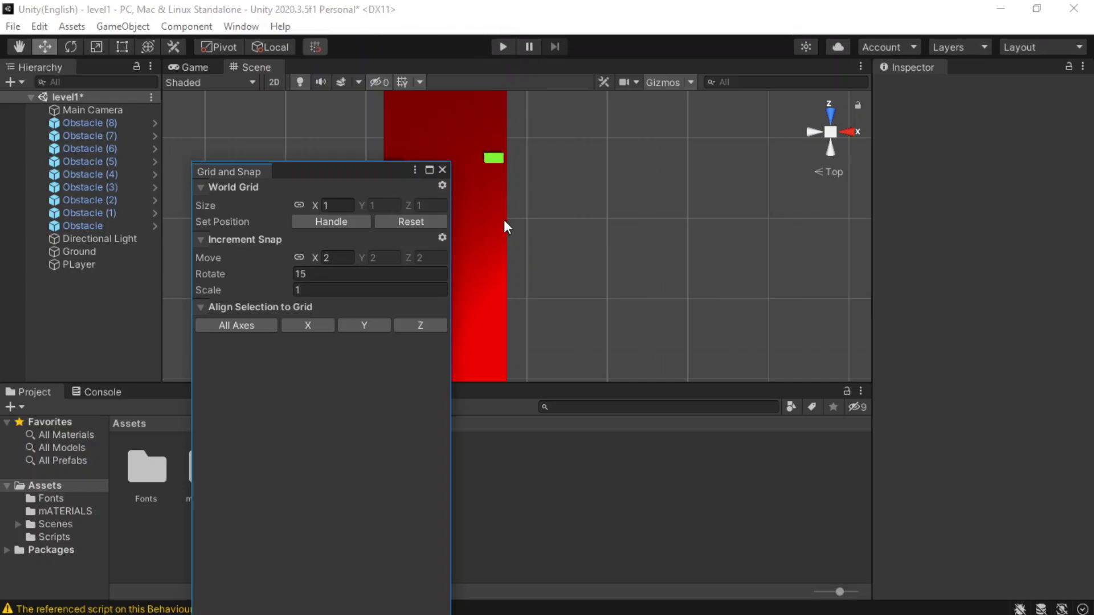
left_click(347, 254)
left_click(332, 257)
left_click(339, 258)
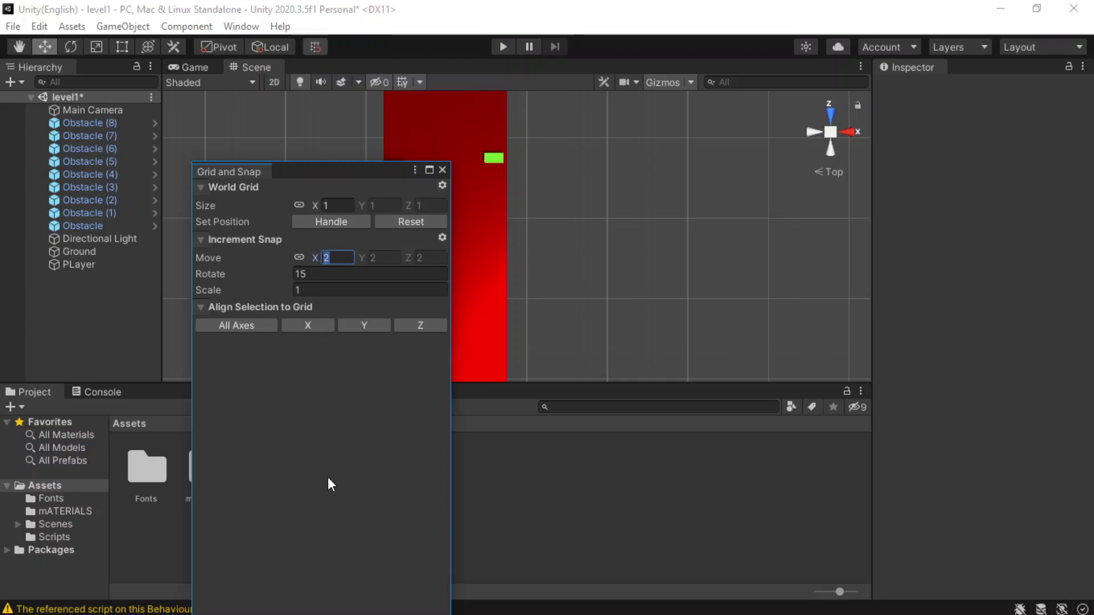
left_click(442, 170)
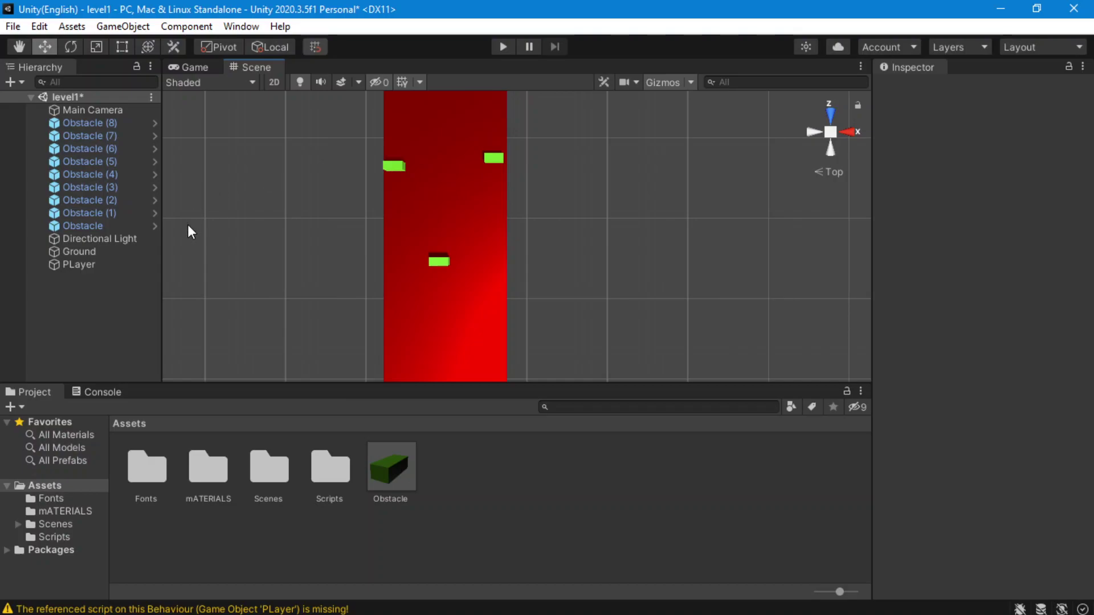
- Set the PLayer's Forward Force to 1000 in its Player Movement script component and play-test the level briefly
scroll(255, 227, "up", 2)
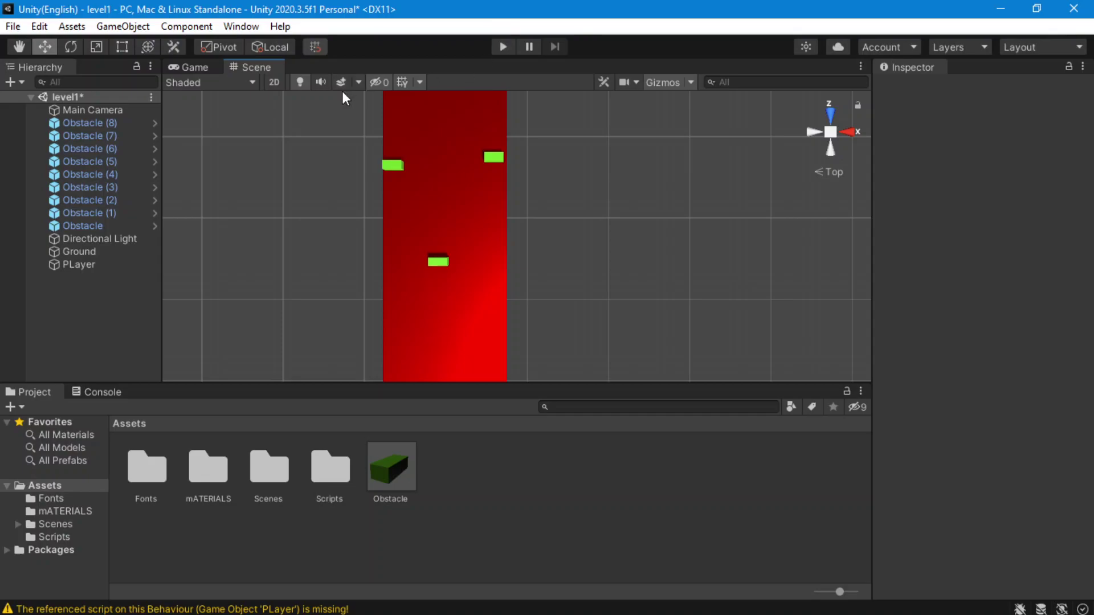
left_click(91, 245)
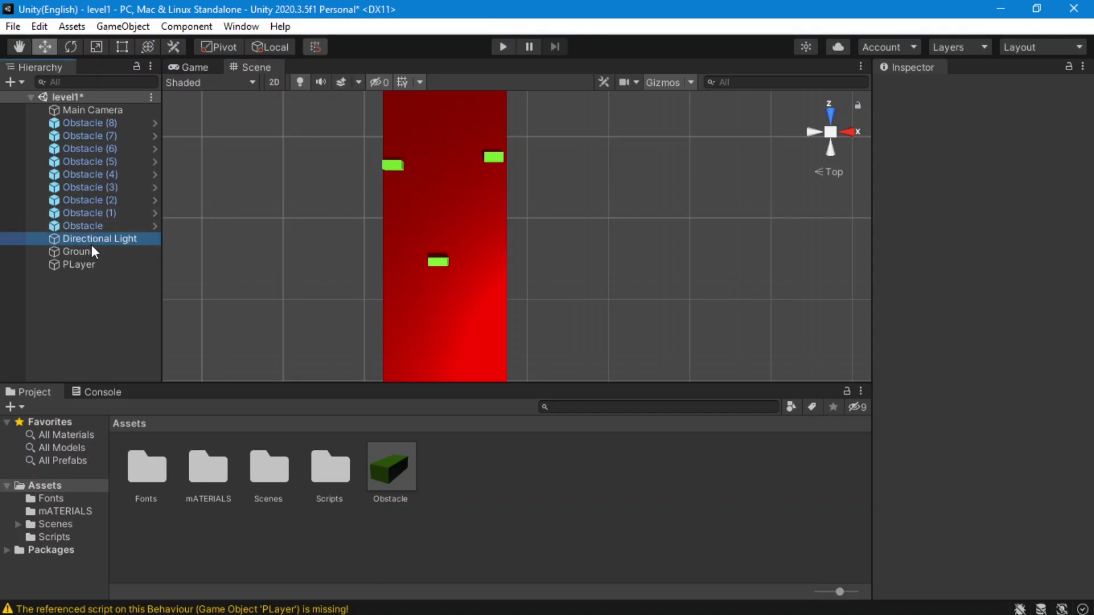
left_click(95, 260)
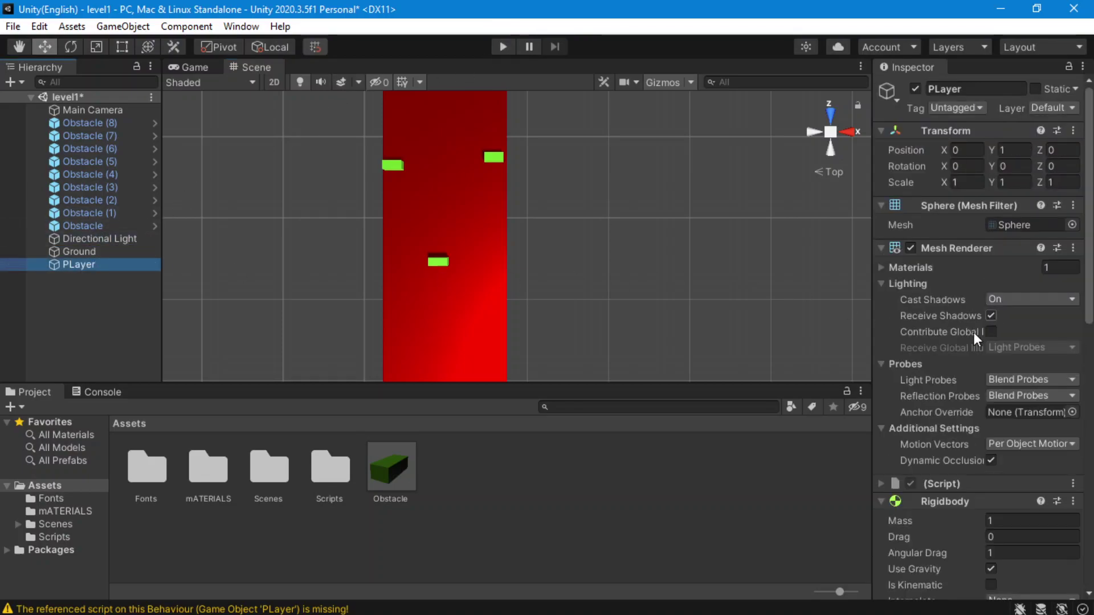
scroll(1032, 251, "down", 8)
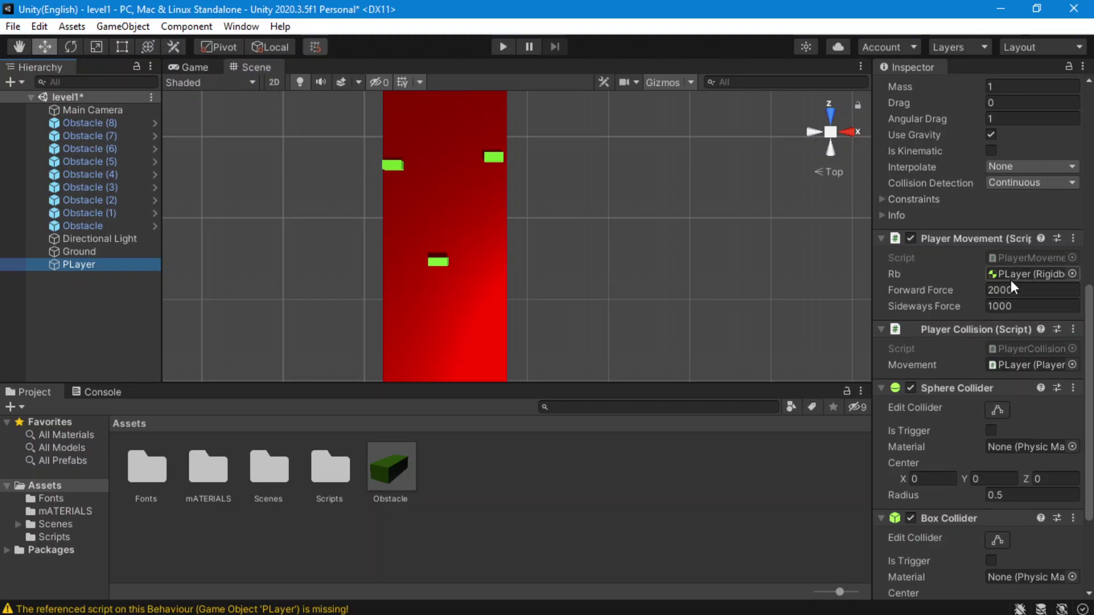
left_click(930, 291)
type("100")
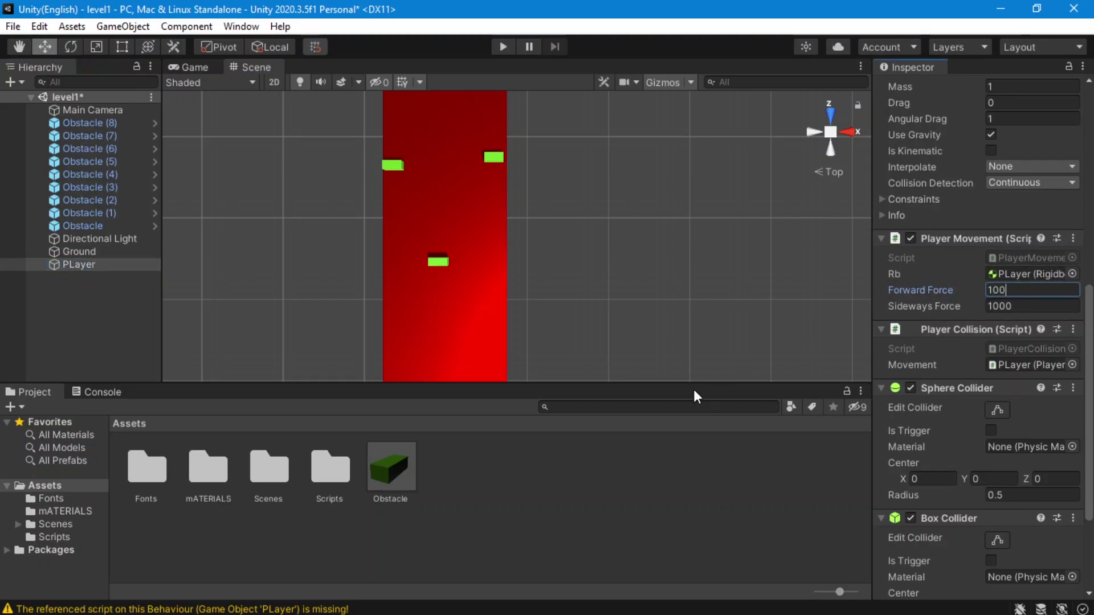
type("0")
left_click(501, 52)
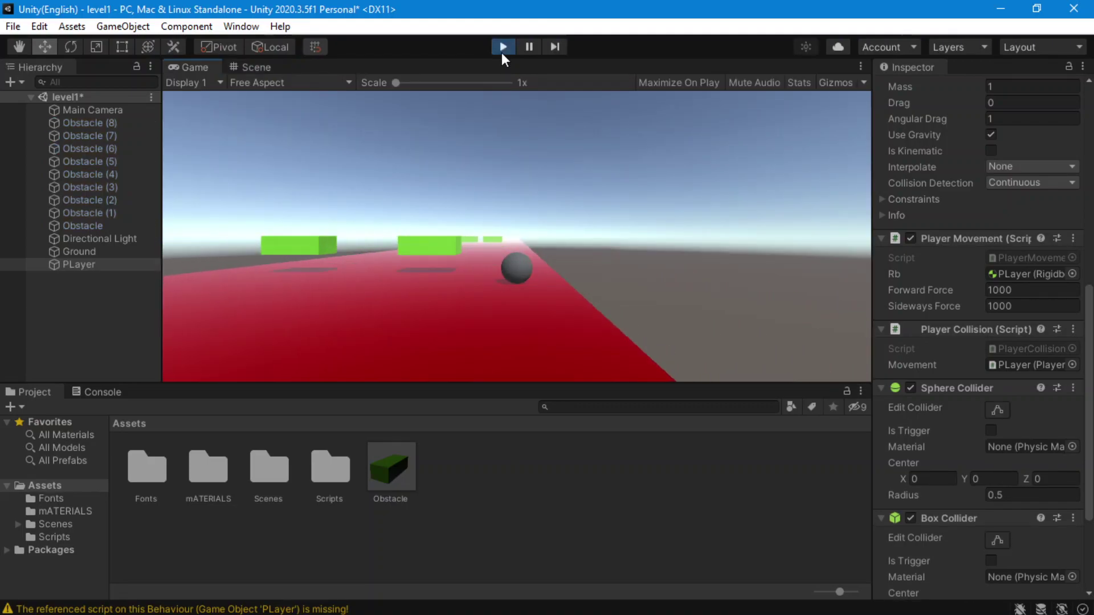
left_click(502, 53)
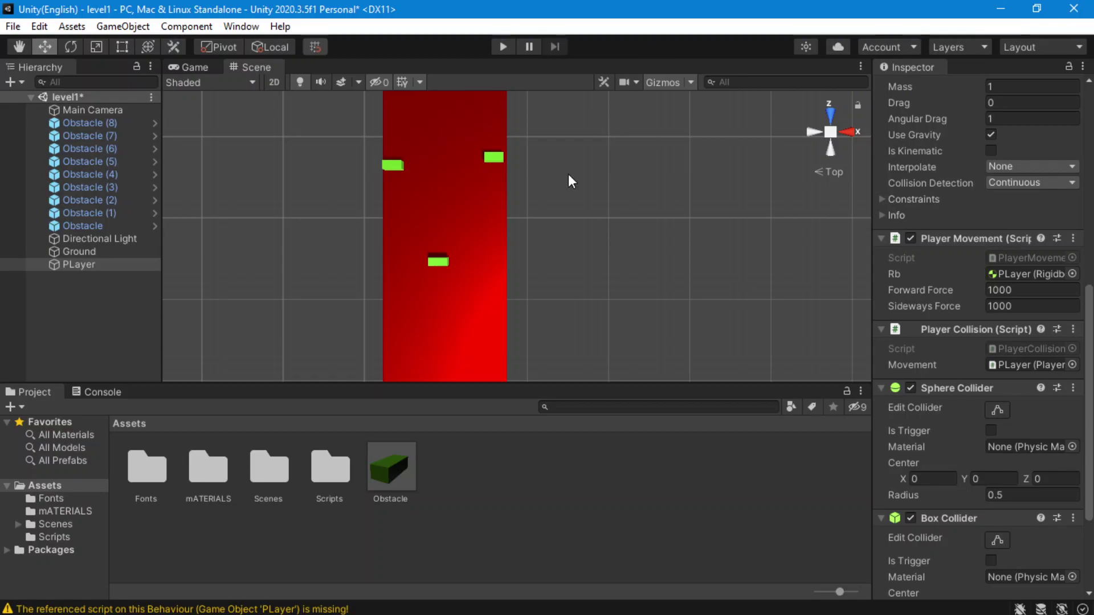
- Set the PLayer's Rigidbody Drag to 200, run the game to test it, and stop it
scroll(380, 239, "up", 2)
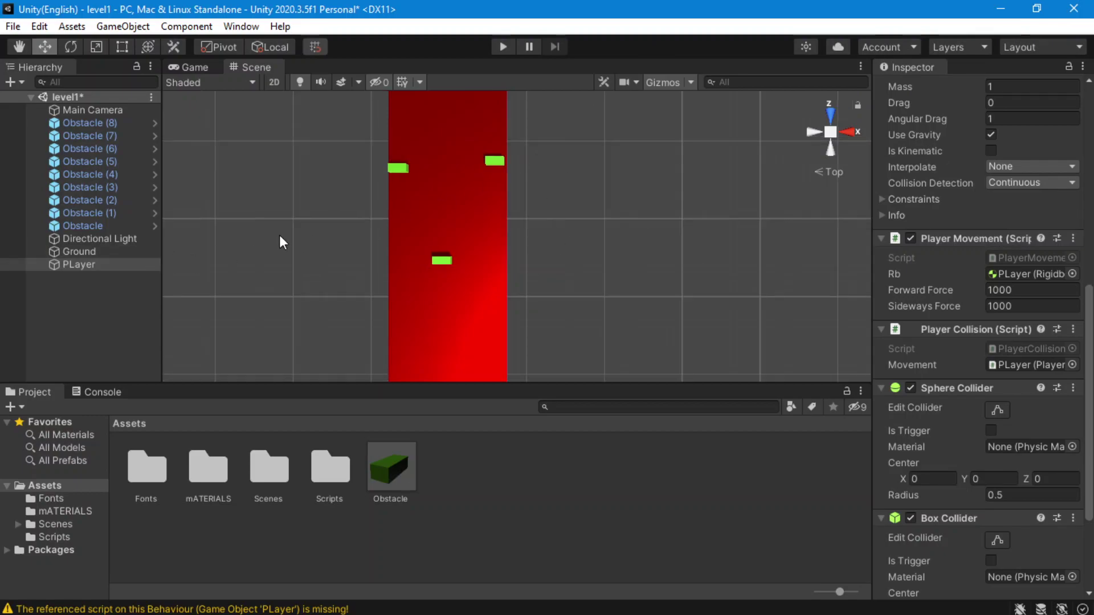
scroll(285, 217, "down", 3)
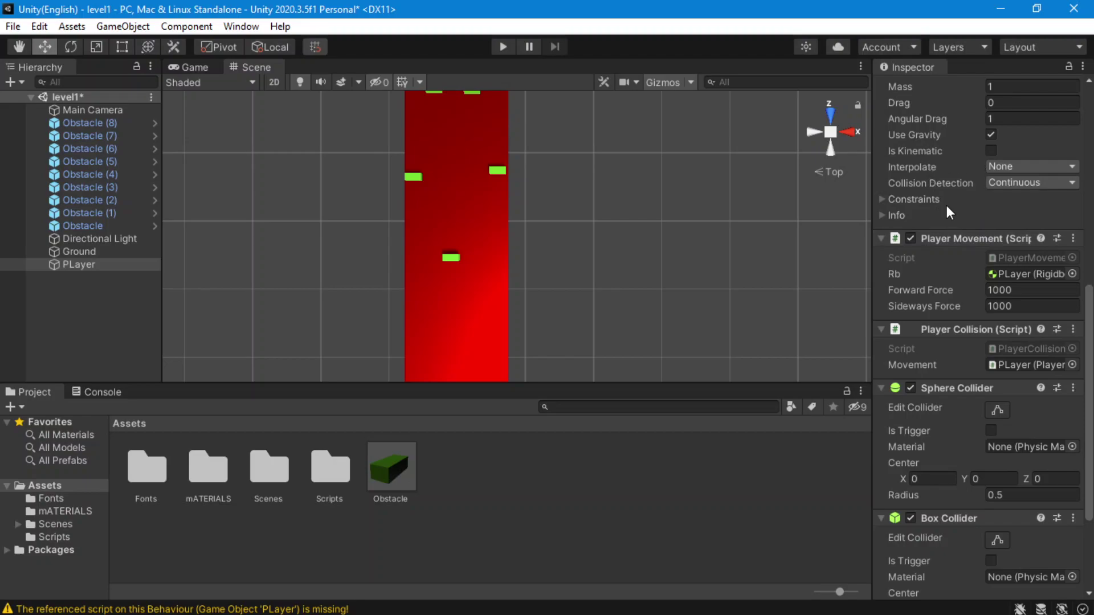
scroll(945, 206, "up", 5)
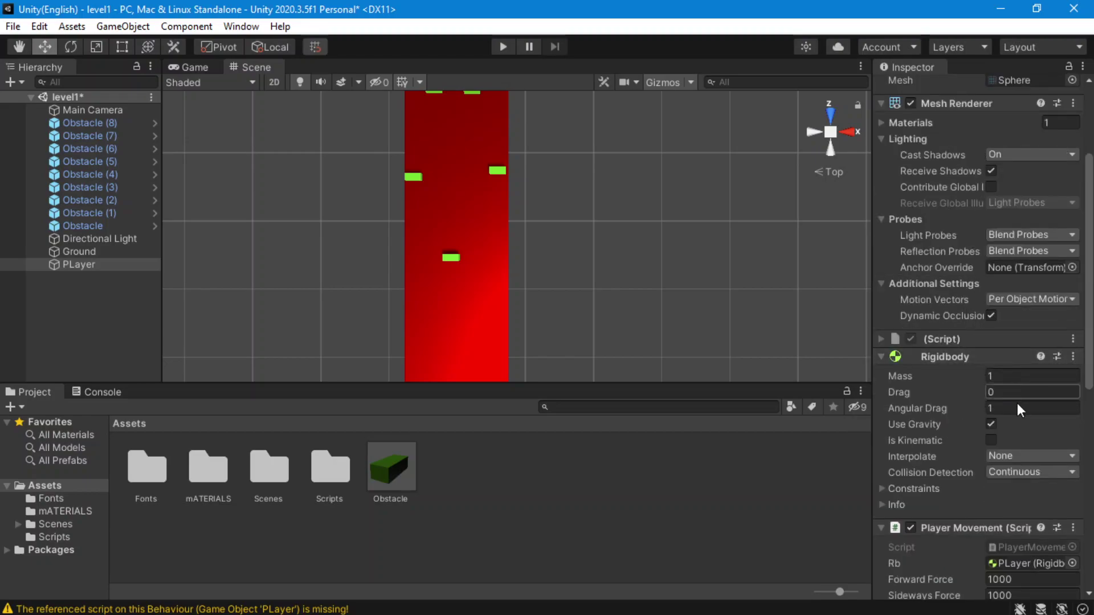
left_click(901, 392)
type("200")
left_click(504, 45)
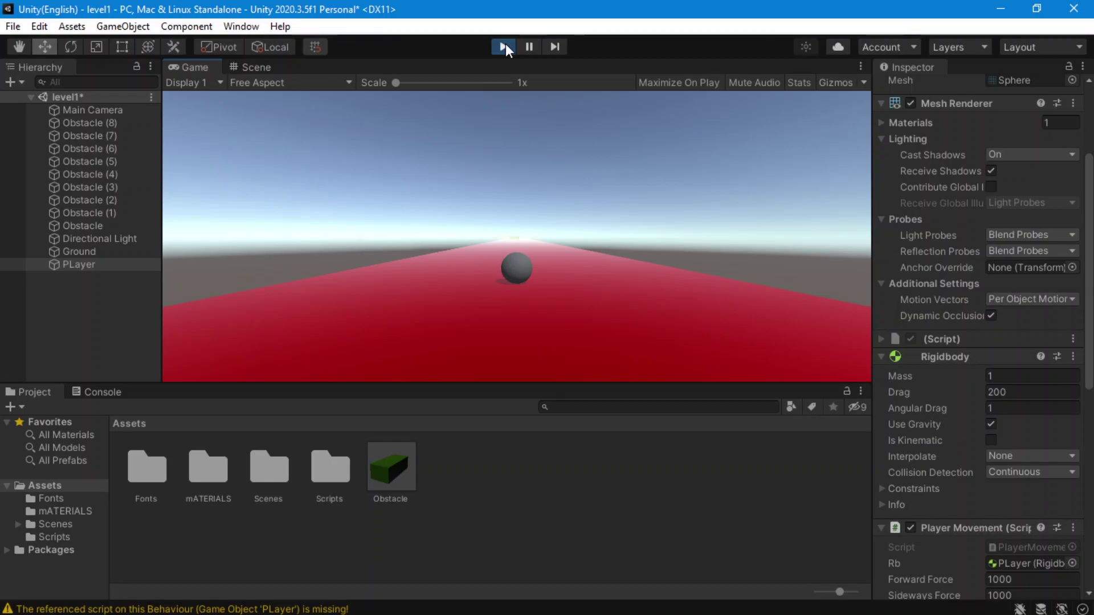
left_click(503, 46)
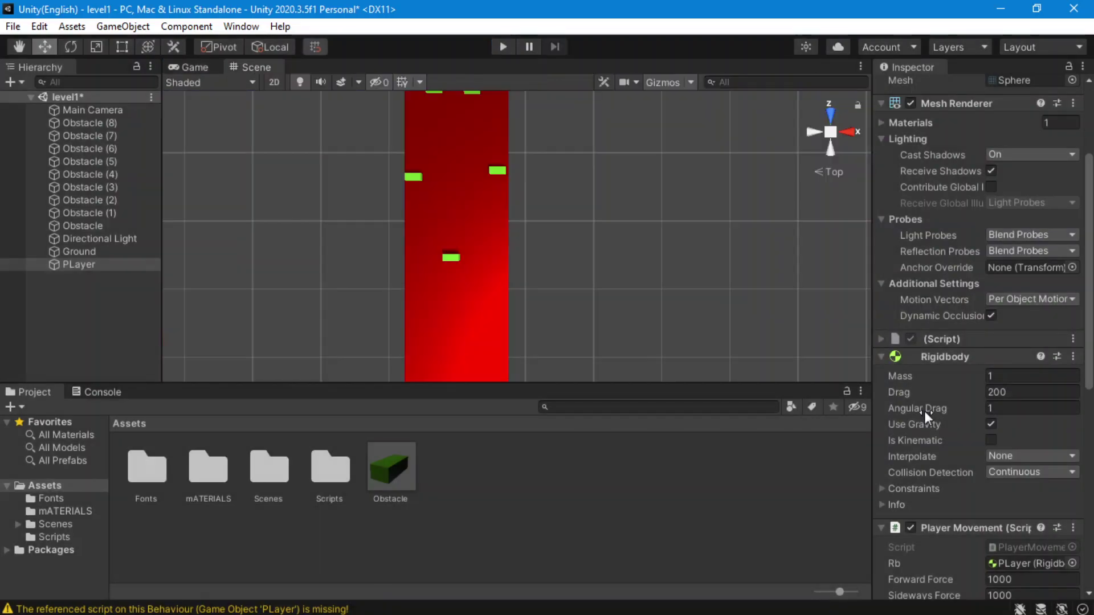
- Set the PLayer's Forward Force to 2000 and play-test the level, stopping the game at the end
scroll(942, 433, "down", 5)
scroll(969, 405, "down", 3)
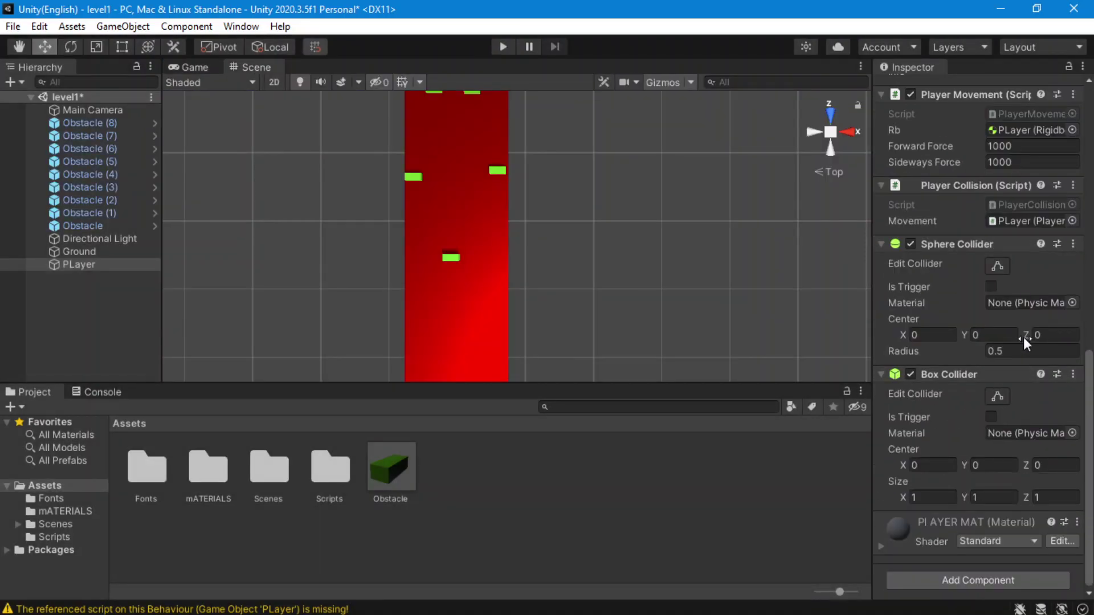
left_click(1010, 146)
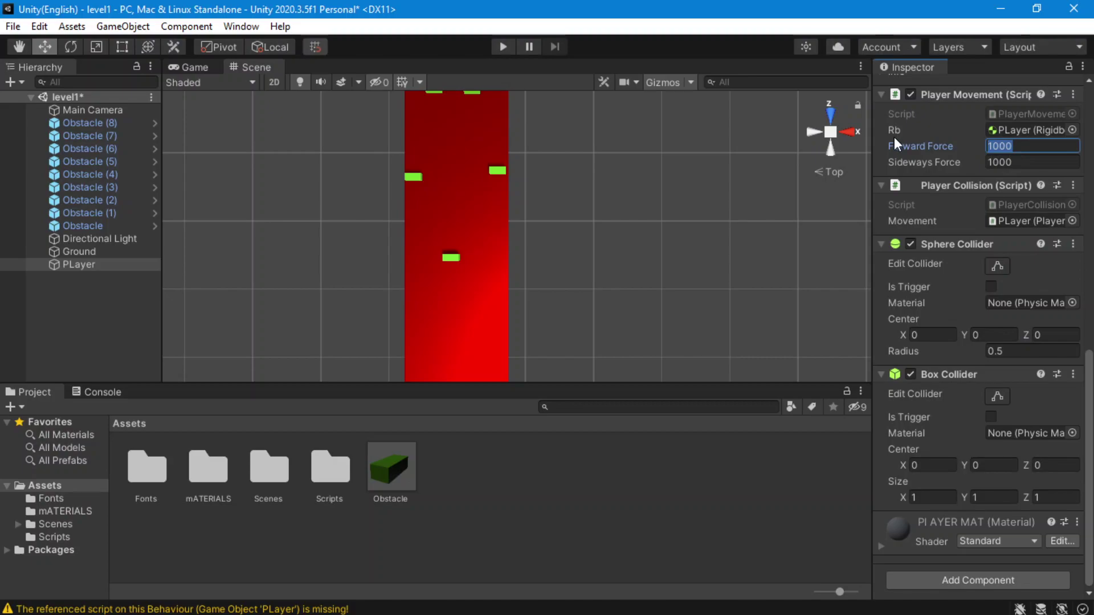
type("2000")
left_click(503, 47)
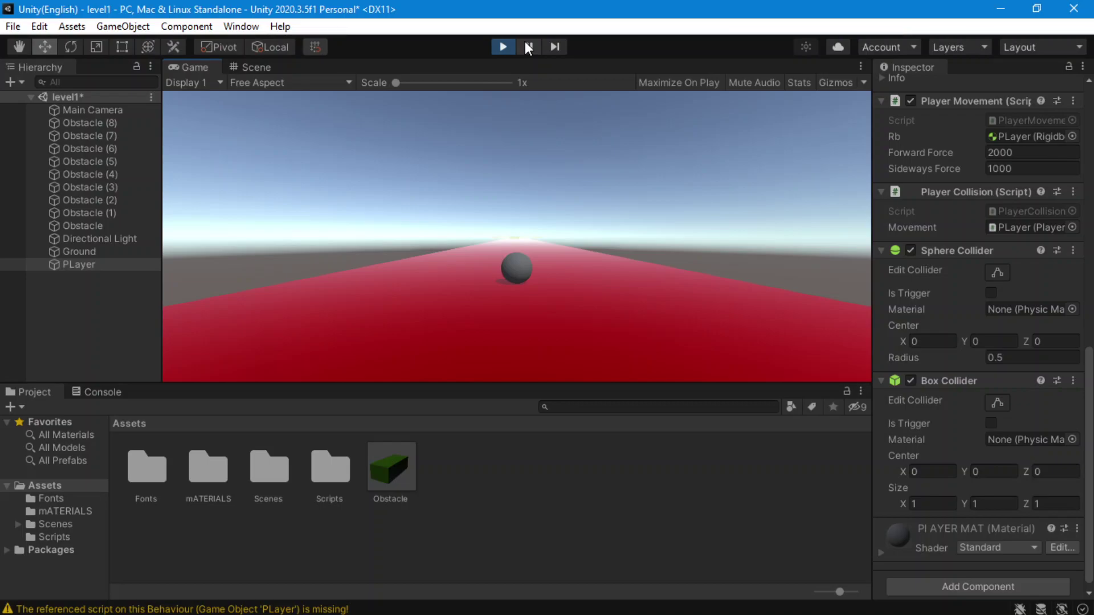
left_click(507, 49)
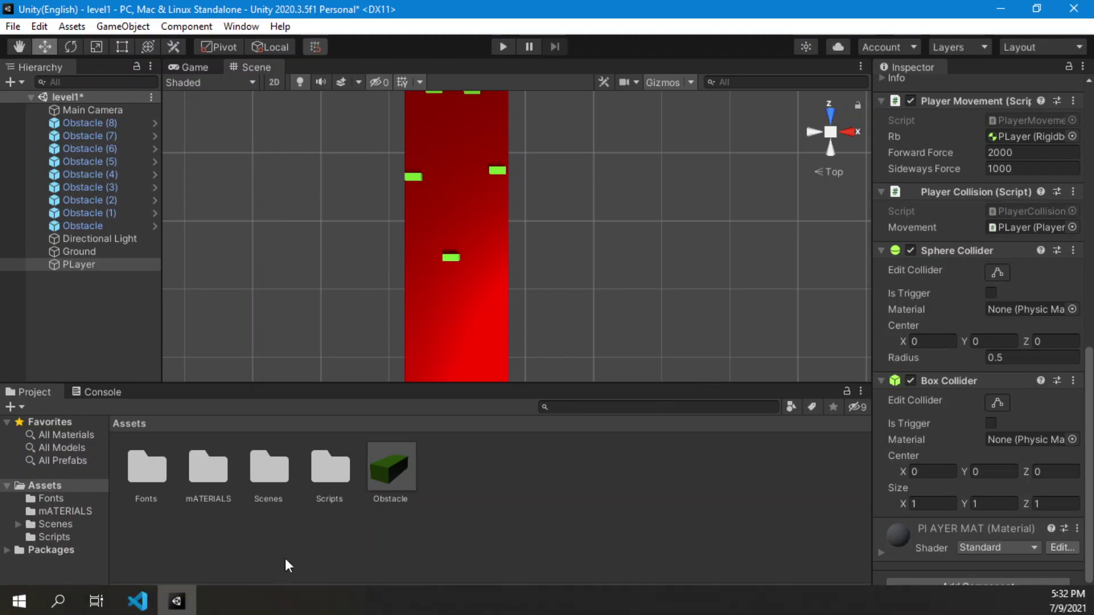
- Open the PlayerMovement script from the project's Scripts folder in Visual Studio Code
double_click(324, 467)
left_click(279, 478)
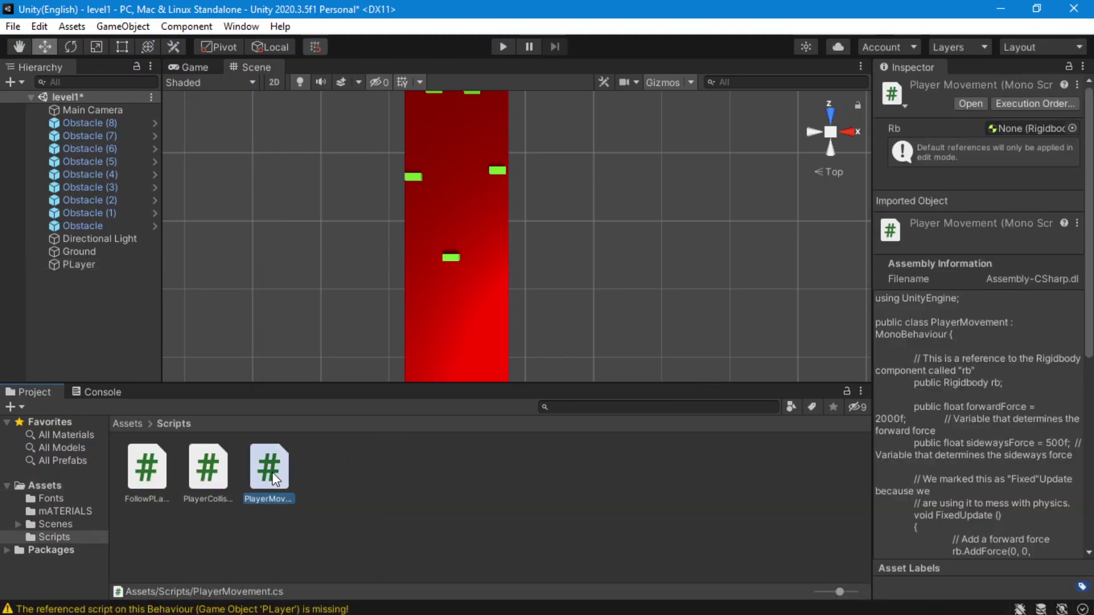
double_click(269, 467)
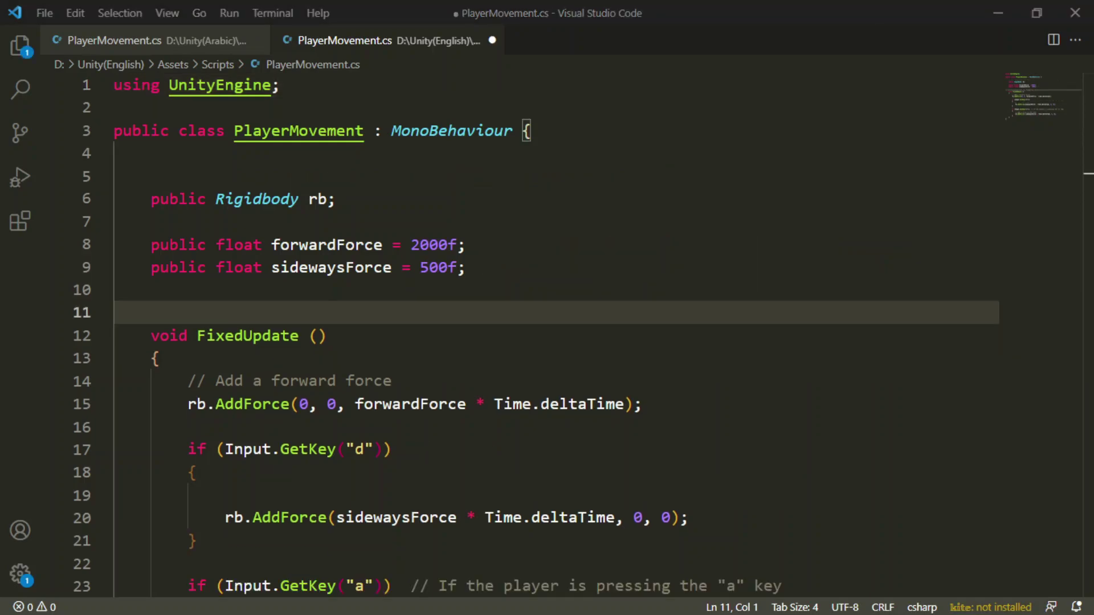
- Delete the comment following the "a" key condition in the FixedUpdate method
scroll(523, 493, "down", 1)
scroll(524, 493, "down", 1)
left_click_drag(818, 469, 694, 476)
left_click_drag(791, 468, 802, 457)
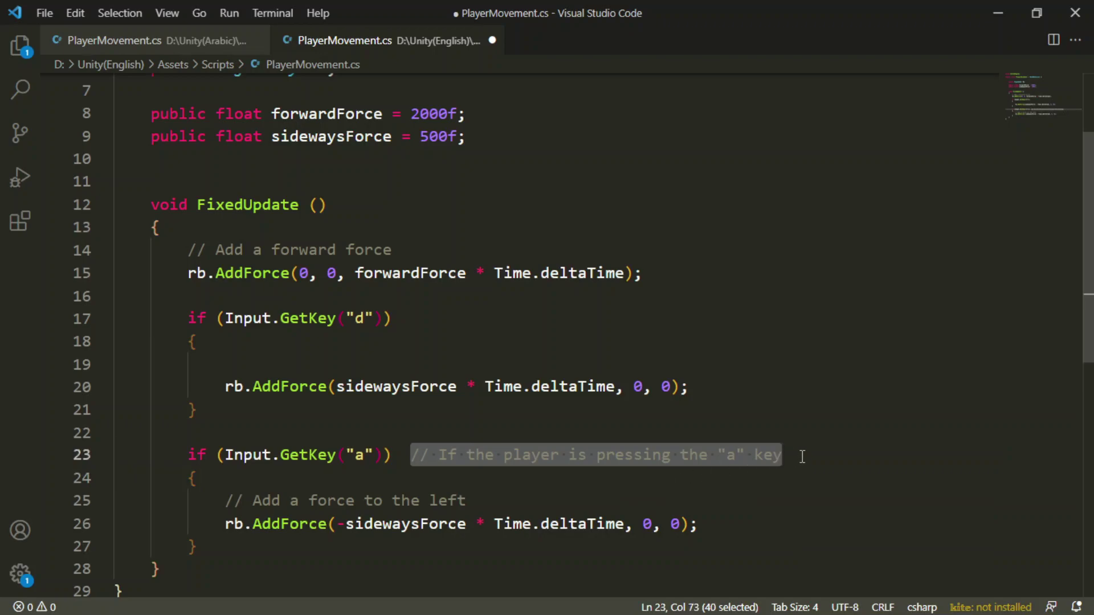
key("BackSpace")
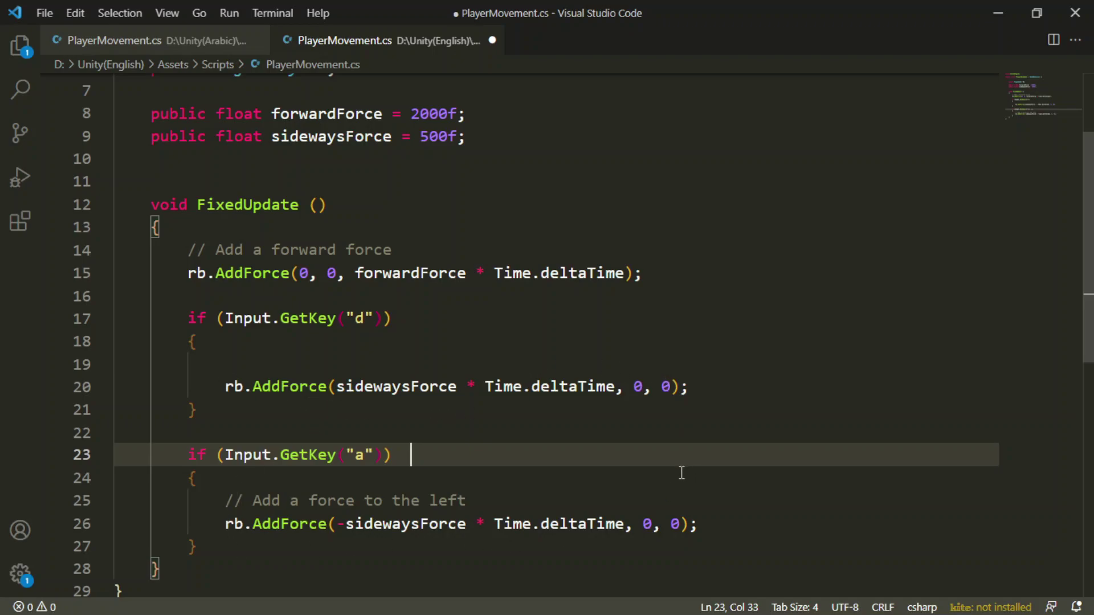
- Add ForceMode.VelocityChange as the last argument of the AddForce call in the "d" key block and save the script
left_click(673, 389)
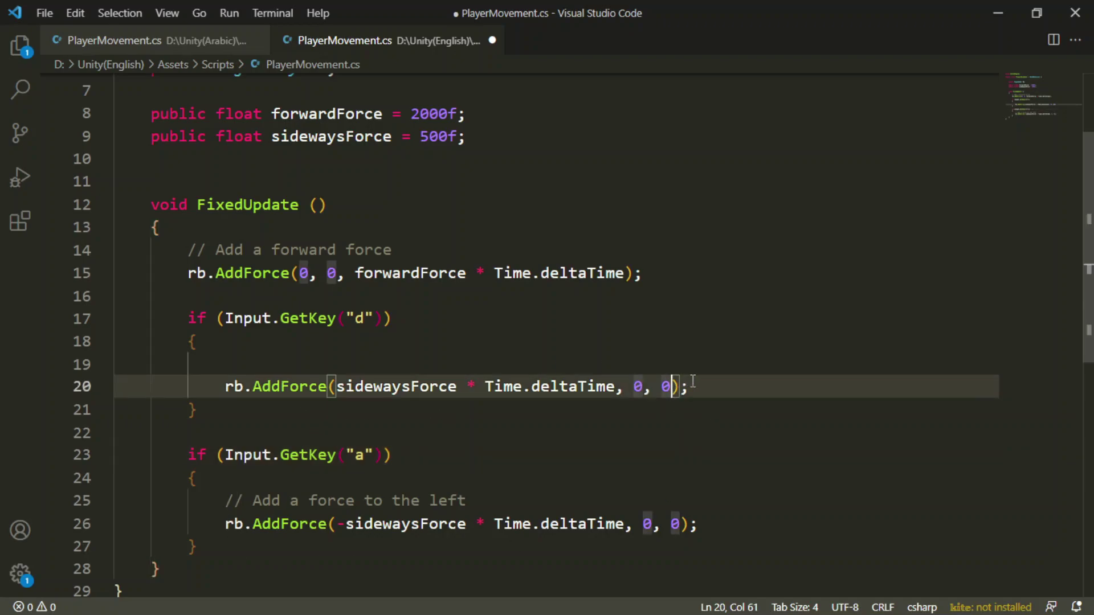
type(",")
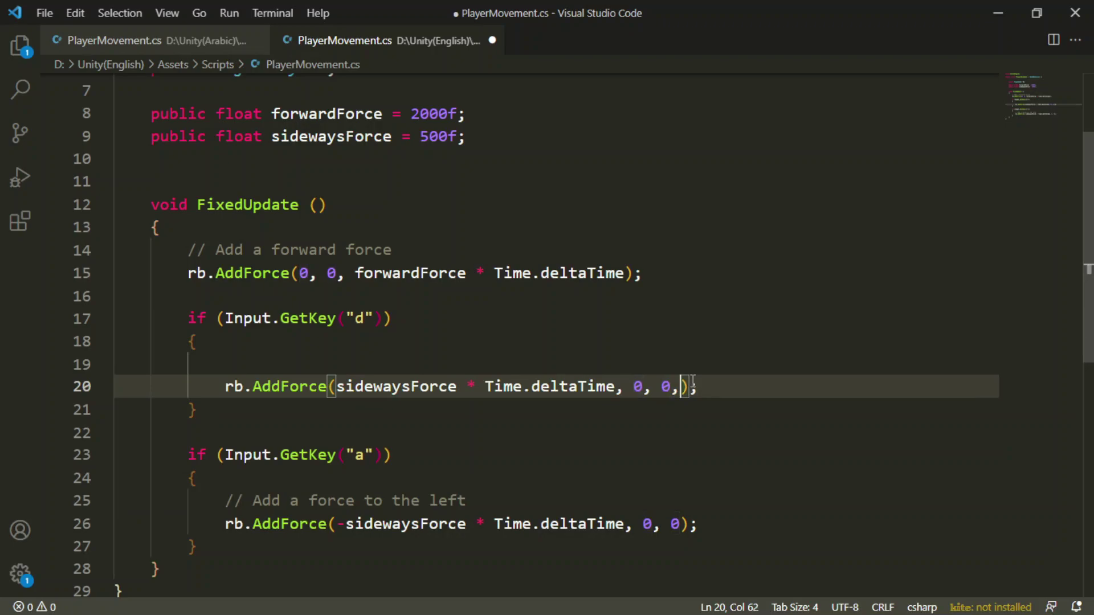
type("Force")
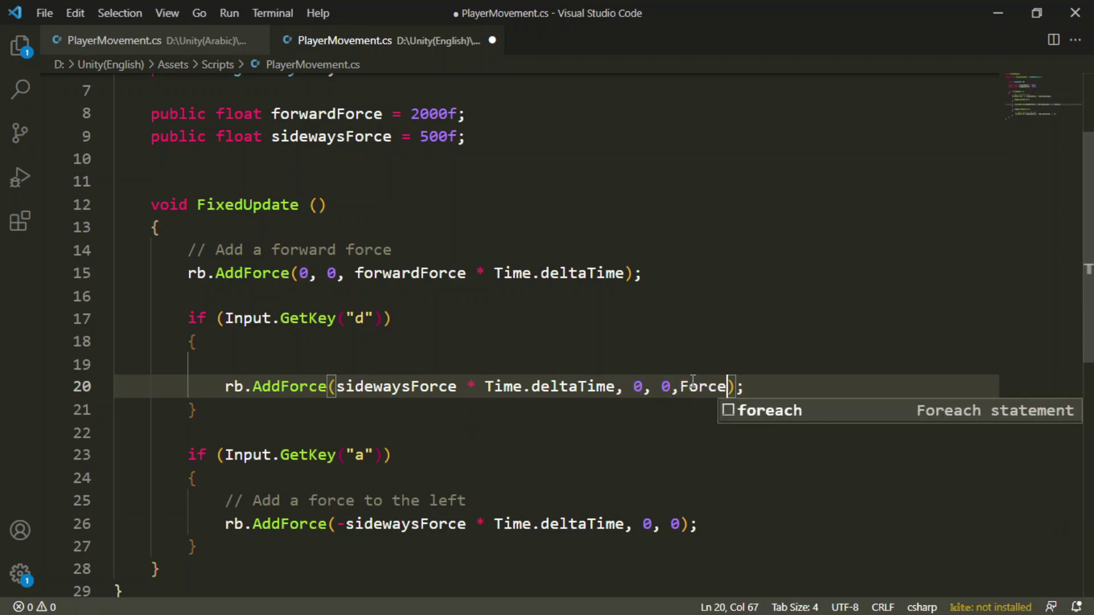
type("MOde")
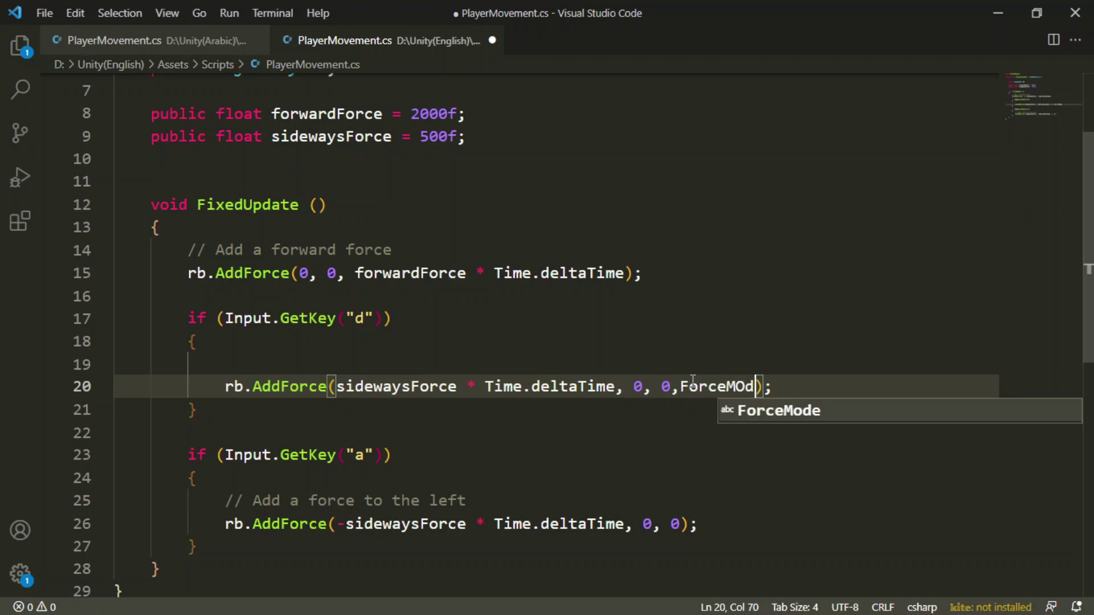
key("BackSpace")
key("BackSpace")
key("BackSpace")
type("ode")
type(".")
type("Velo")
type("city")
type("Cha")
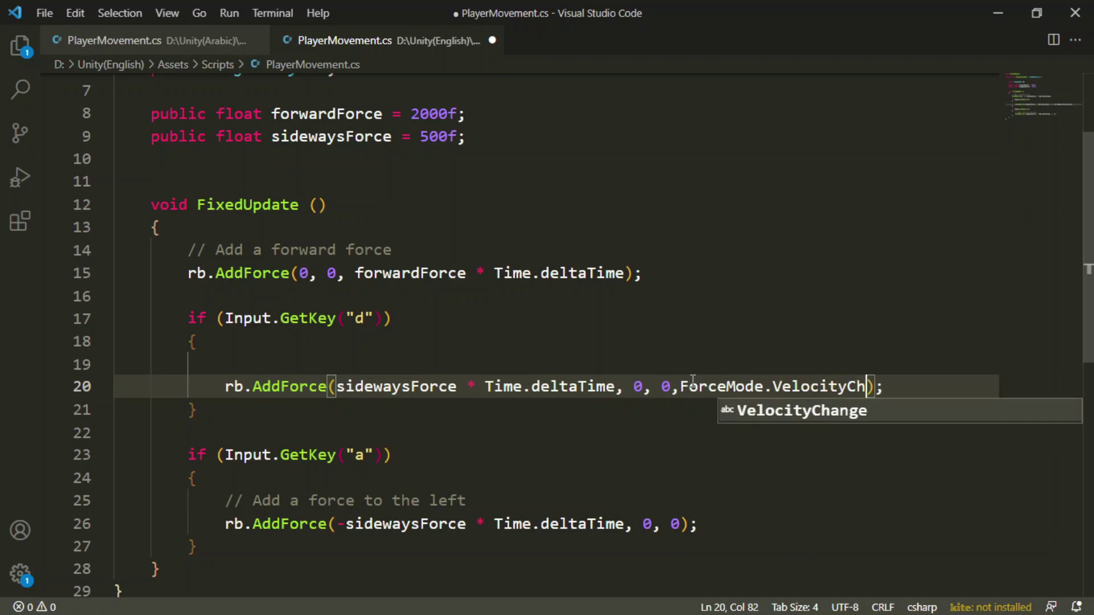
type("ge")
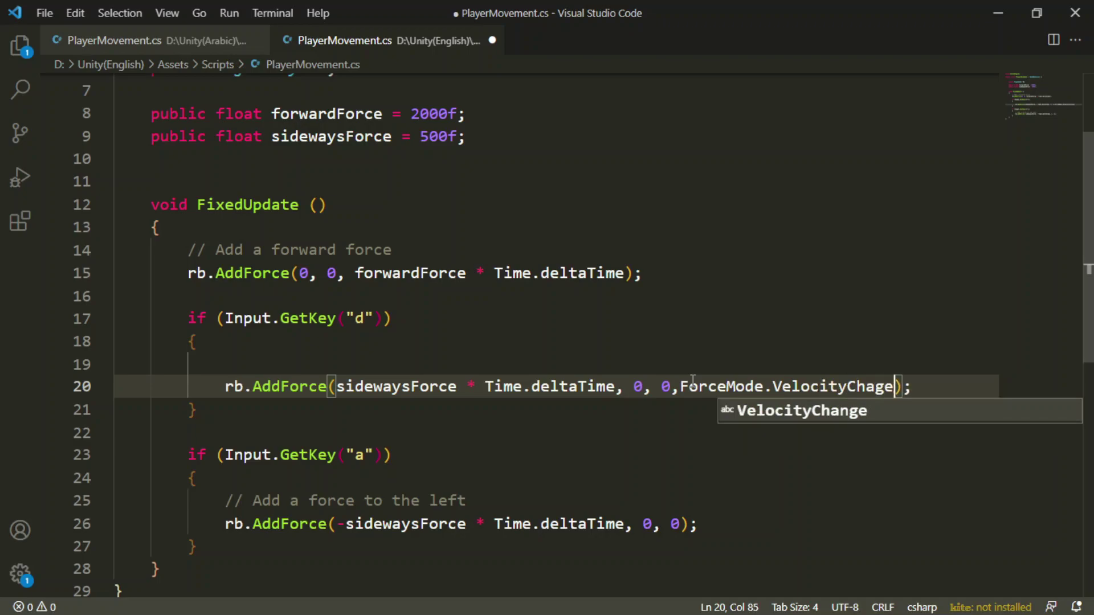
left_click(835, 421)
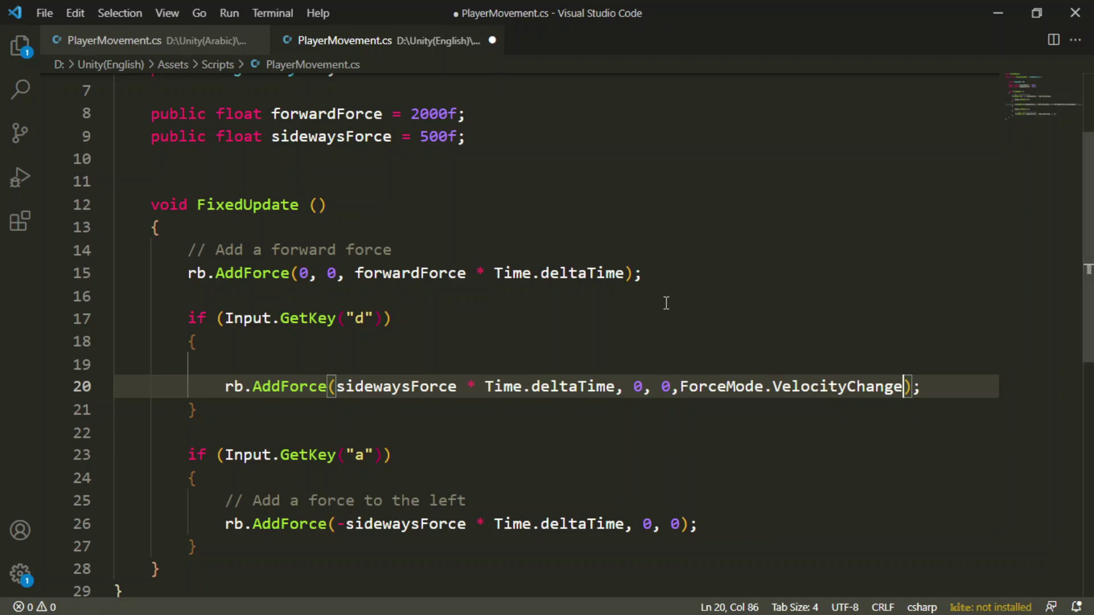
key("Down")
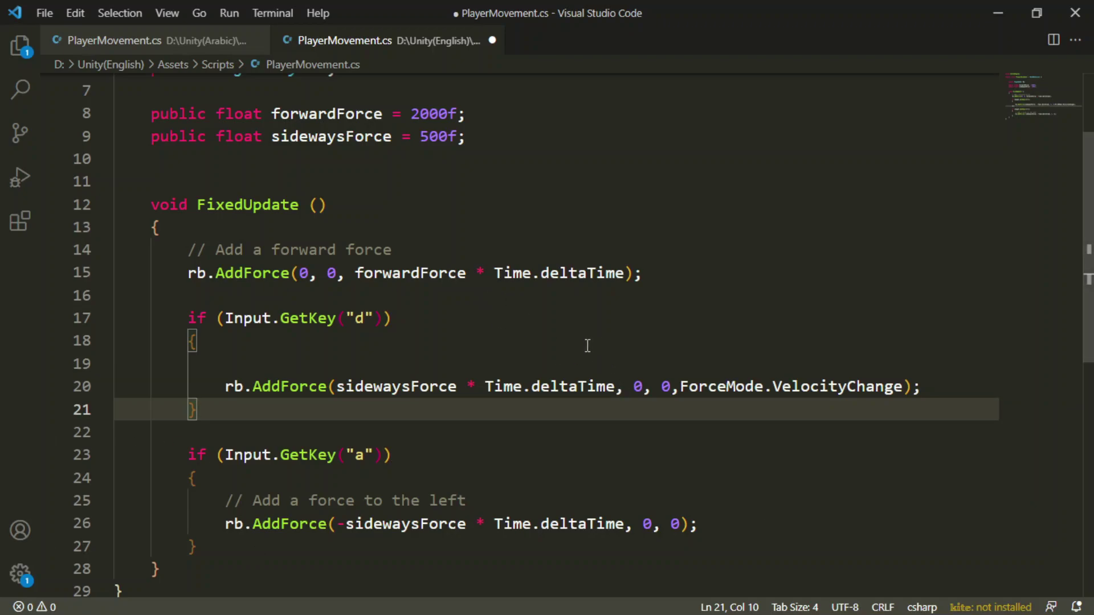
left_click(835, 248)
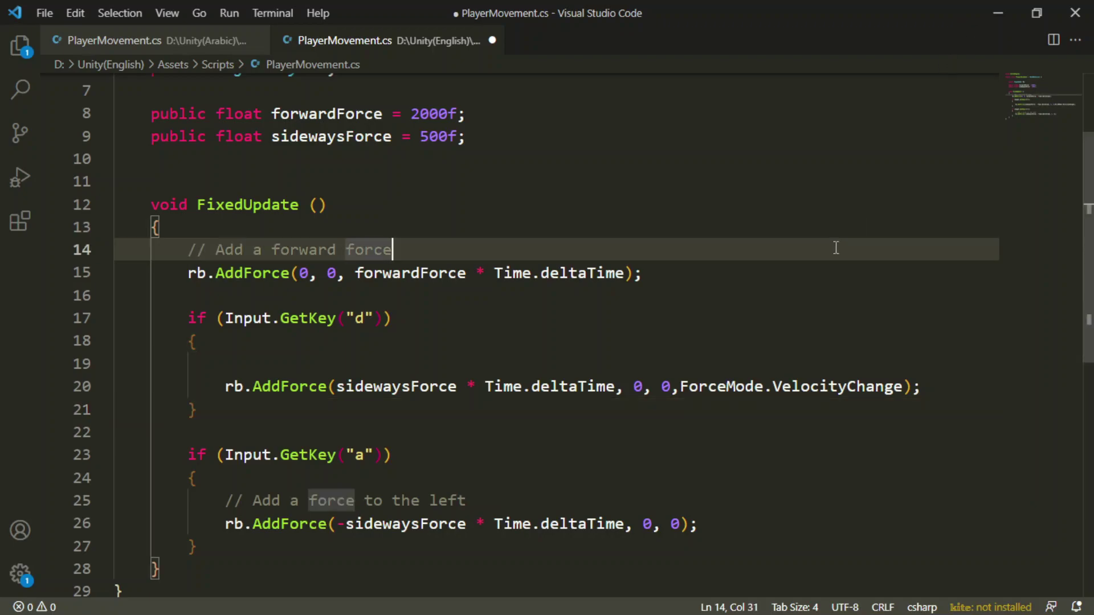
key("ctrl+s")
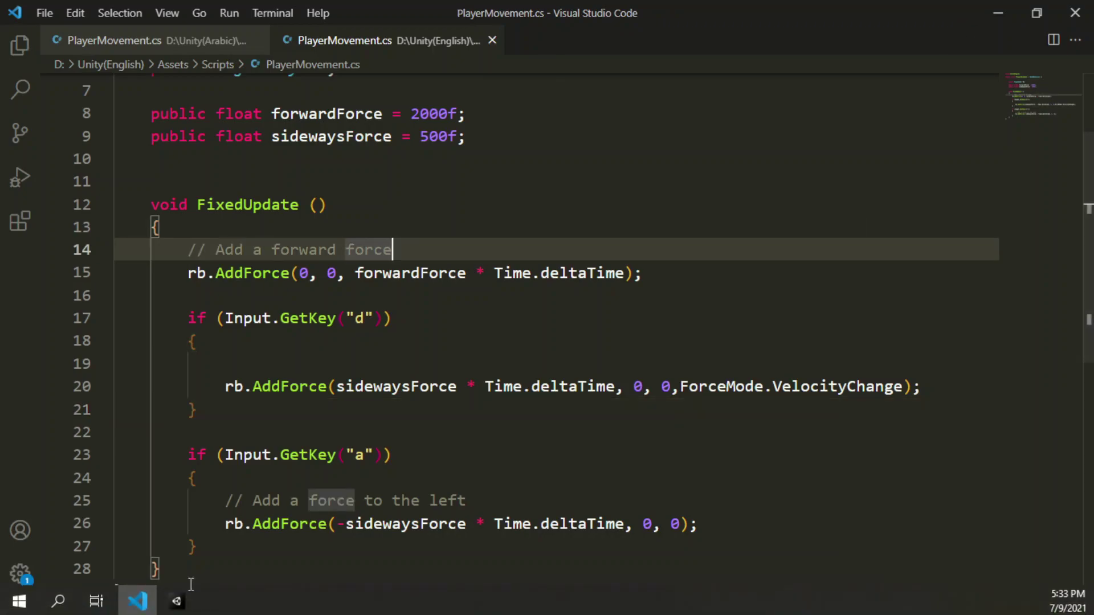
- Switch to Unity, run the game to test the script change, and stop it
left_click(177, 602)
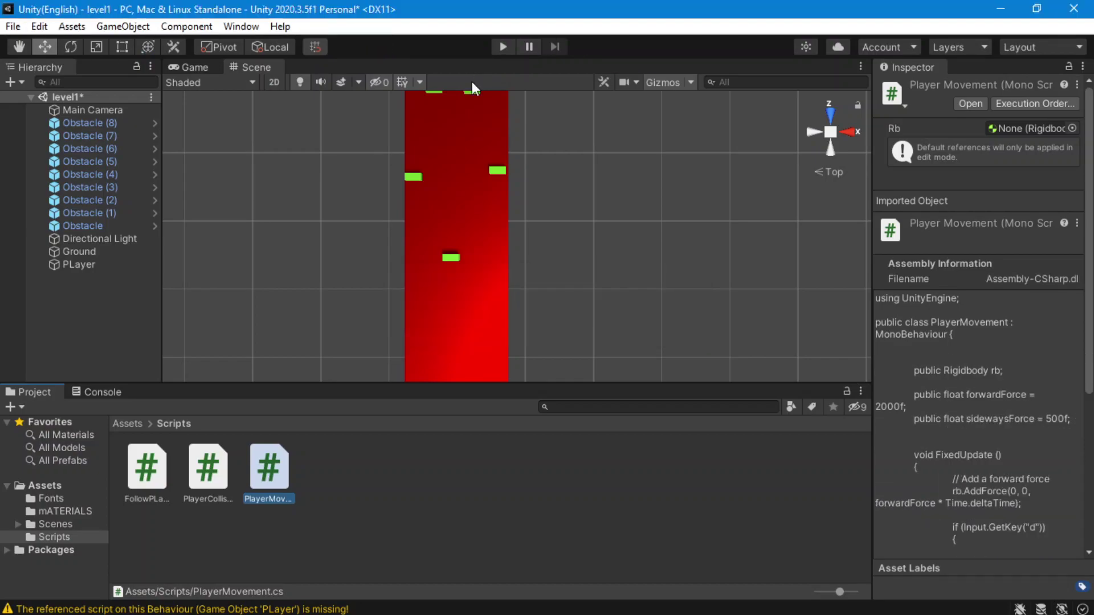
left_click(504, 50)
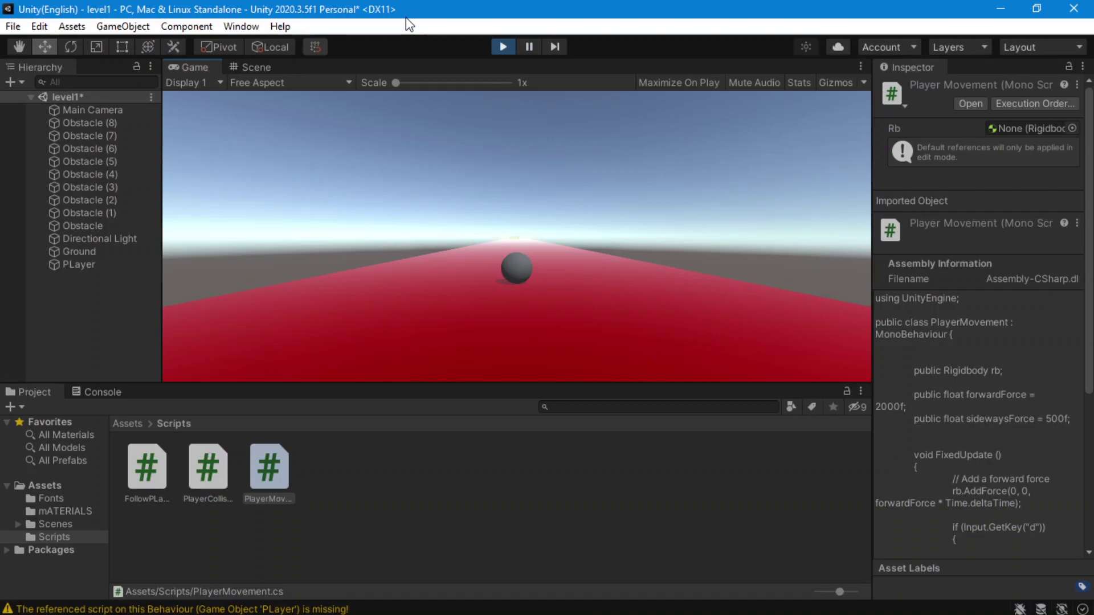
left_click(502, 47)
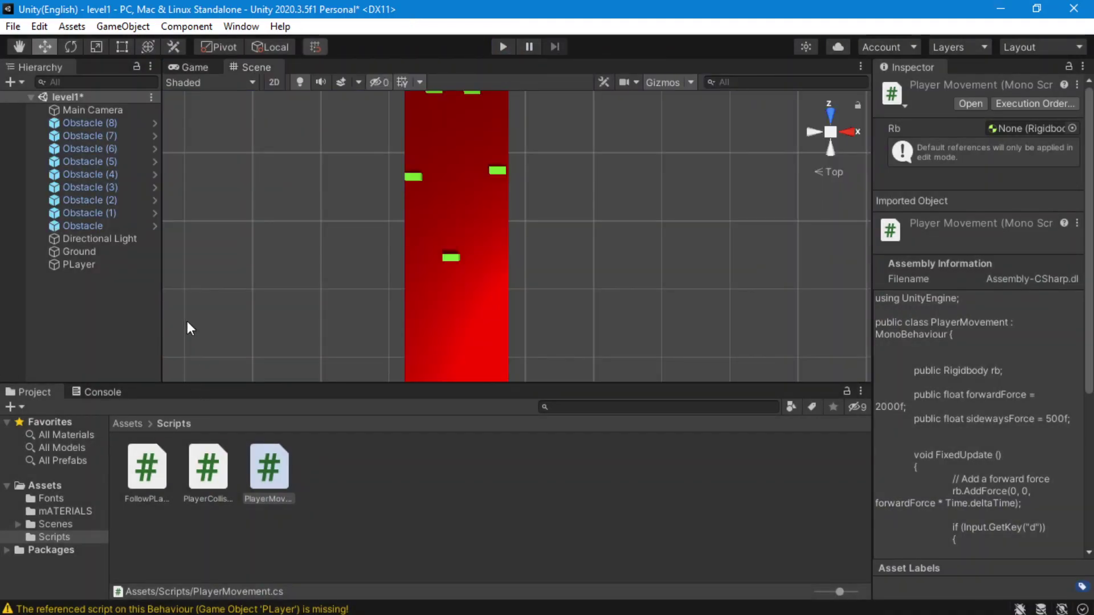
- Set the PLayer's Forward Force and Sideways Force to 5000 each in its Player Movement component
left_click(104, 250)
left_click(112, 274)
left_click(107, 266)
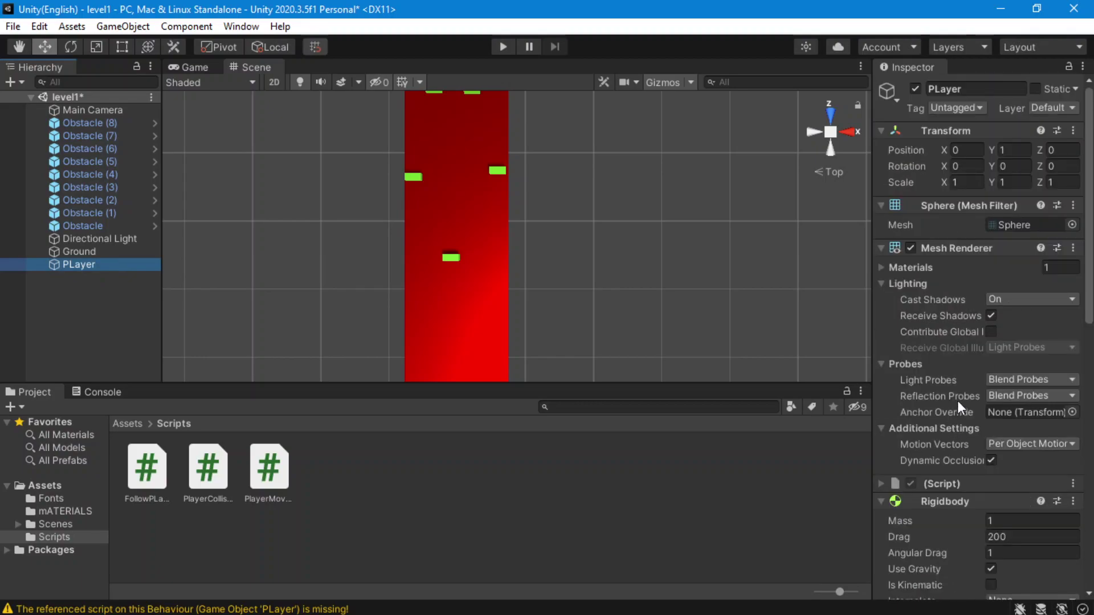
scroll(957, 401, "down", 5)
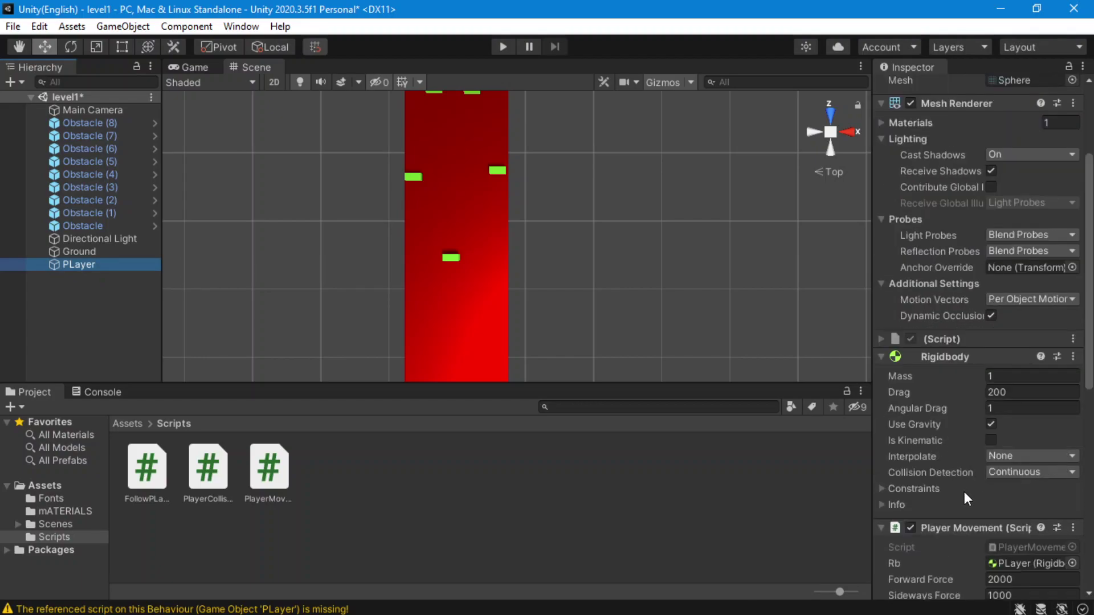
left_click(1032, 579)
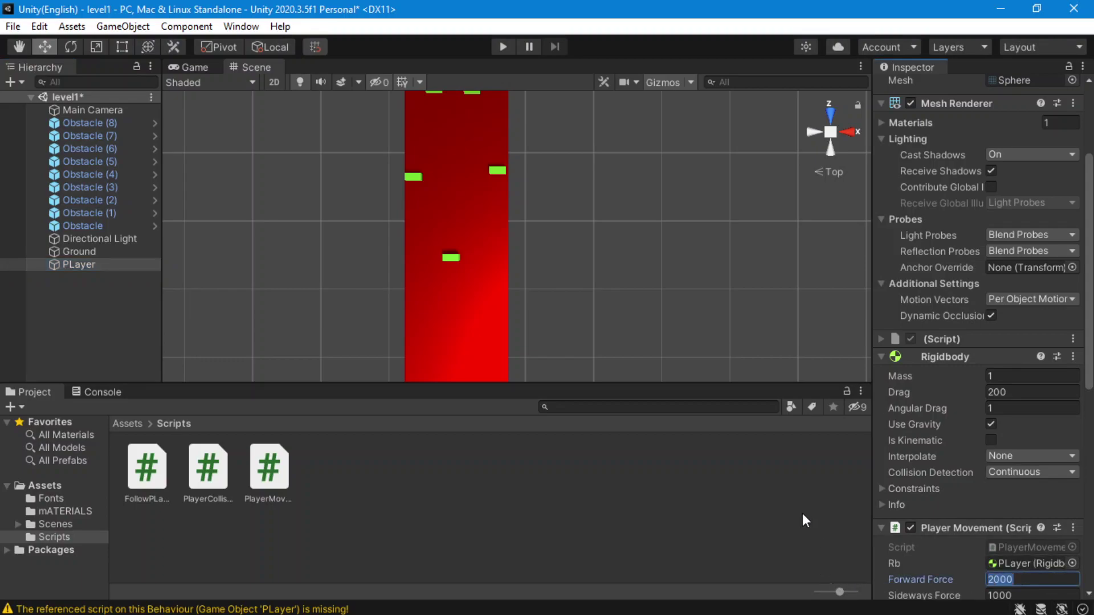
type("5000")
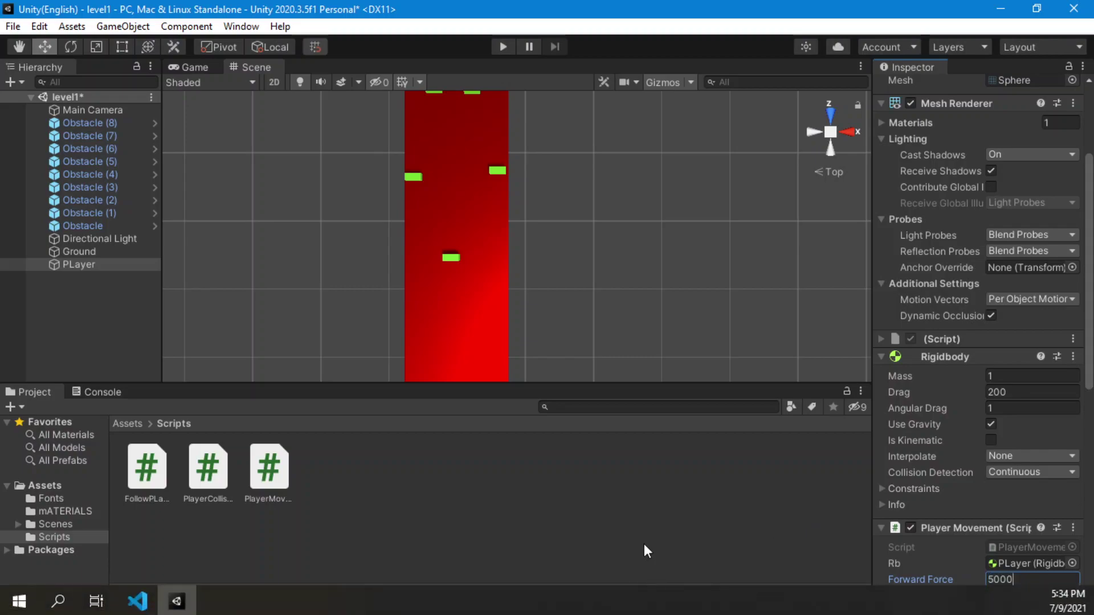
left_click(1019, 595)
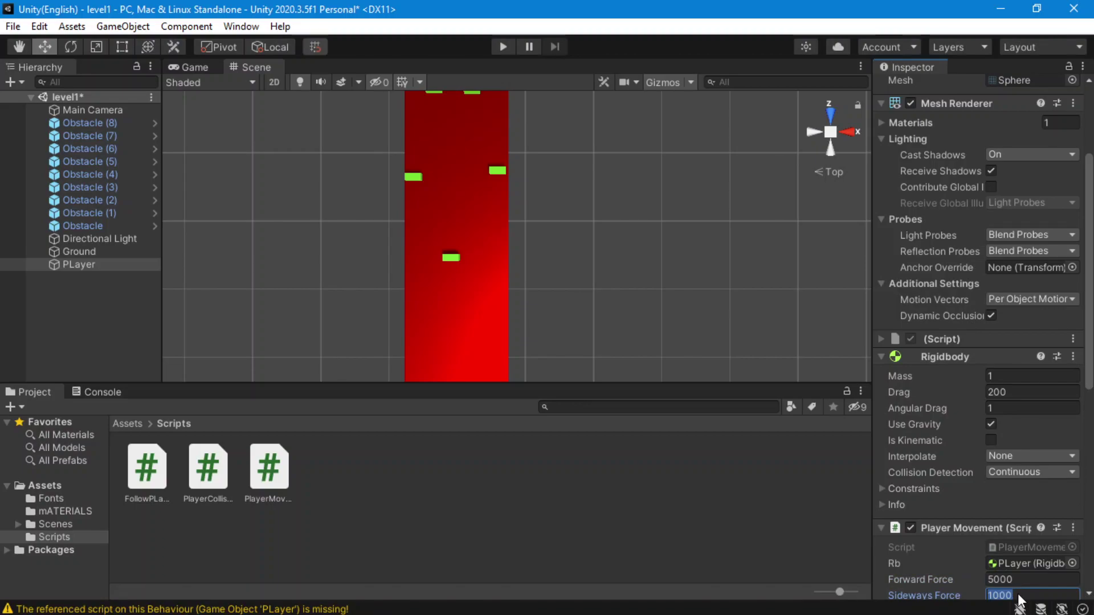
double_click(1057, 591)
type("50000")
key("BackSpace")
key("BackSpace")
type("0")
- Run the game, set the PLayer's Rigidbody Drag to 1 during play, and stop the game
left_click(508, 49)
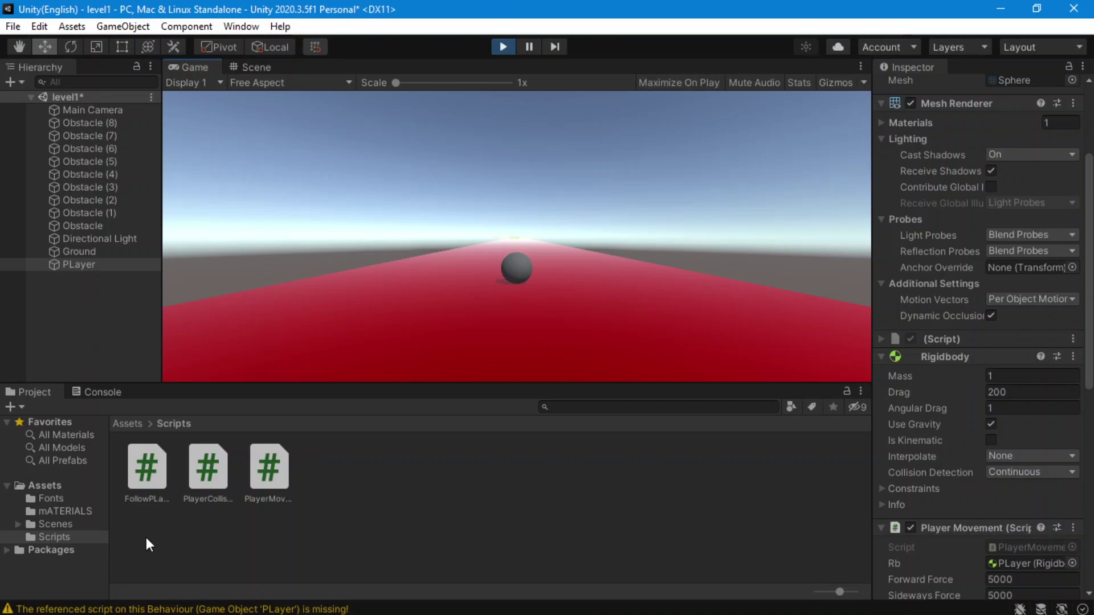
left_click(1026, 392)
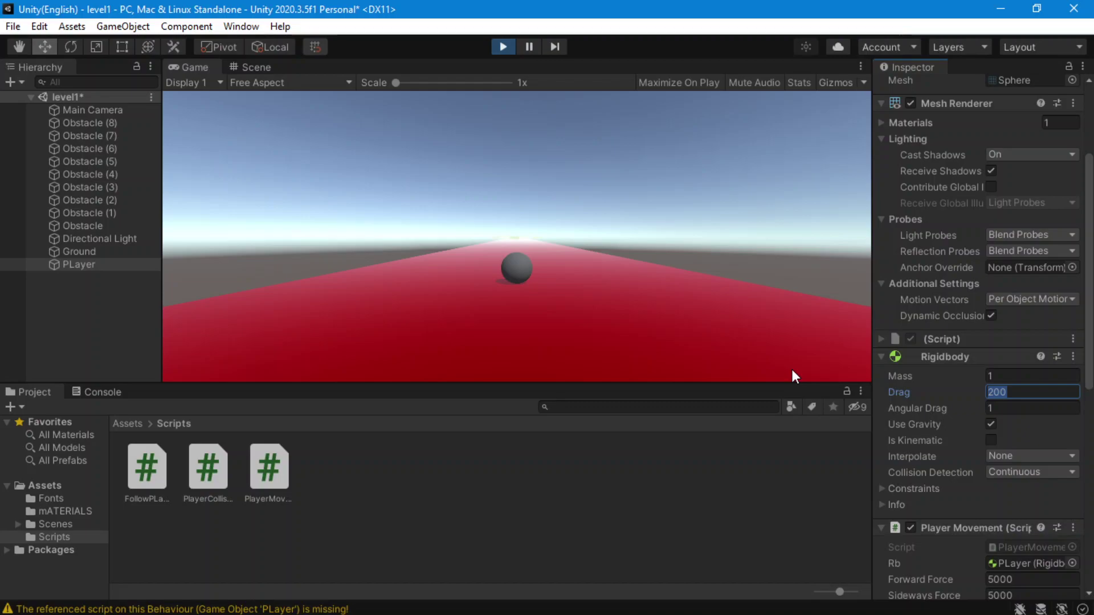
type("1")
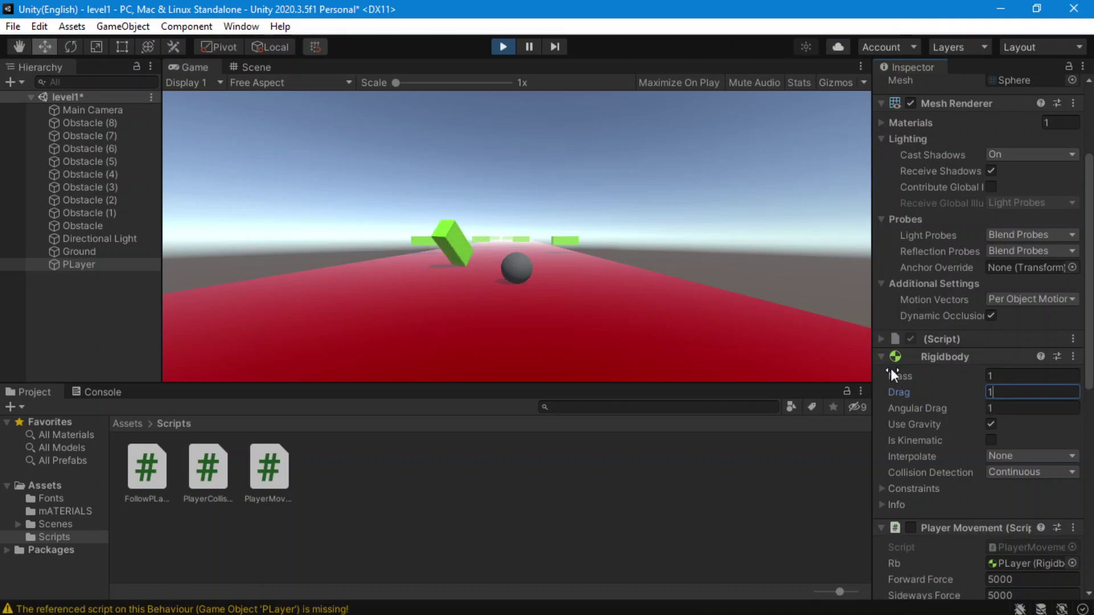
left_click(502, 48)
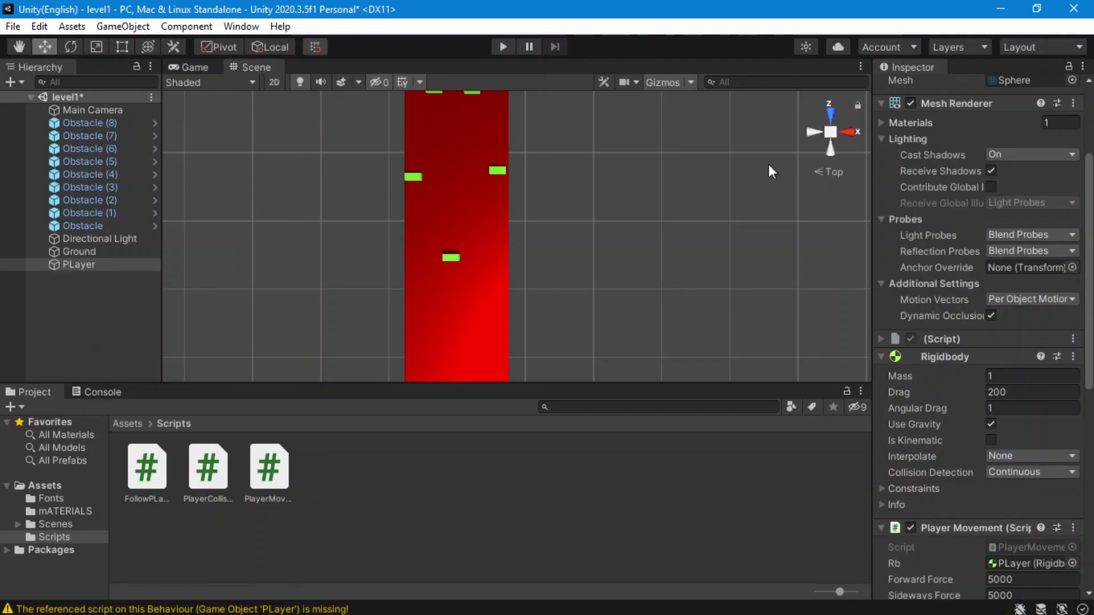
- Set the PLayer's Rigidbody Drag to 1 in edit mode
left_click(1012, 392)
left_click(1012, 392)
type("1")
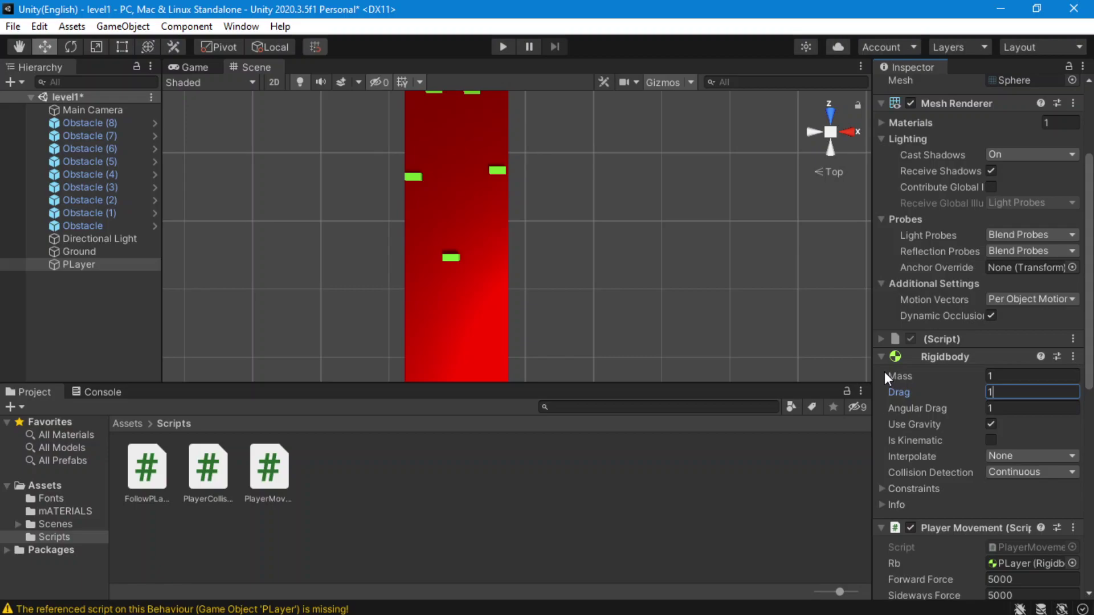
- Set the PLayer's Forward Force to 600 and its Sideways Force to 200
scroll(971, 483, "down", 3)
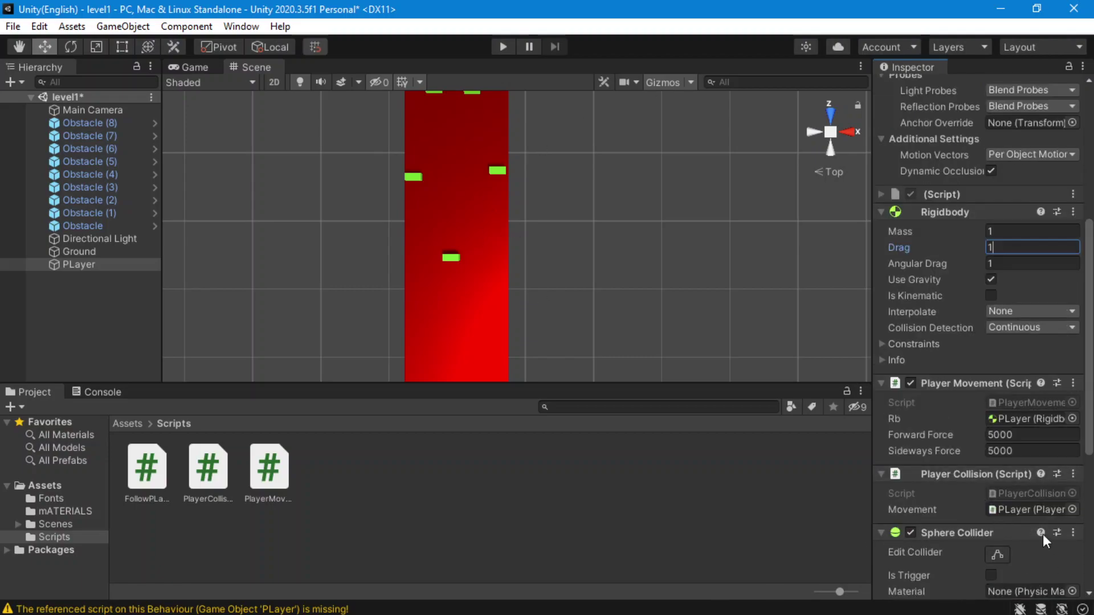
left_click(1040, 435)
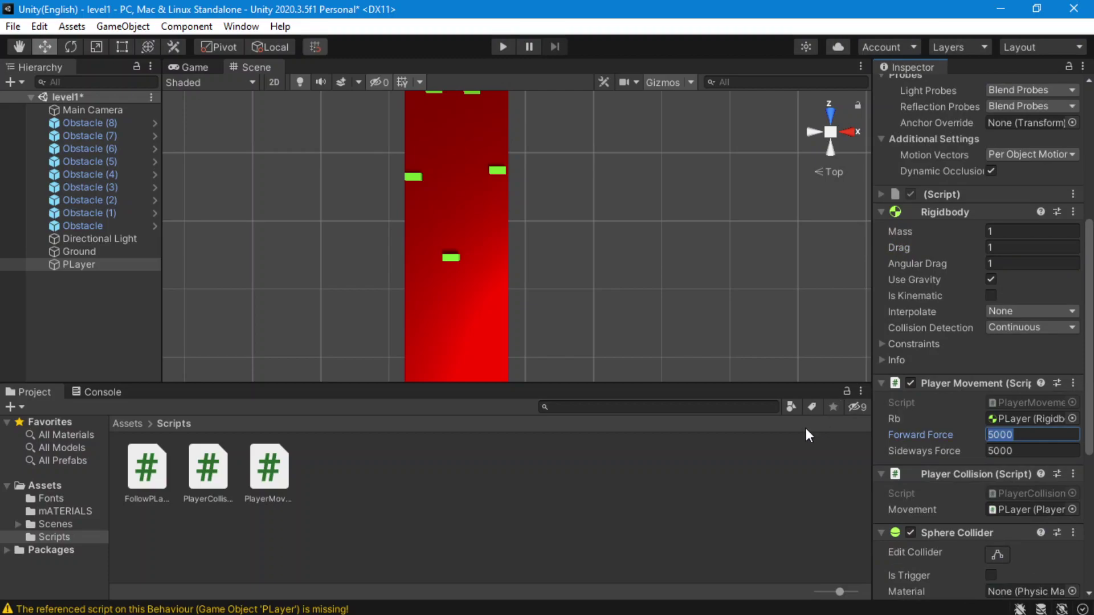
type("600")
left_click(1032, 450)
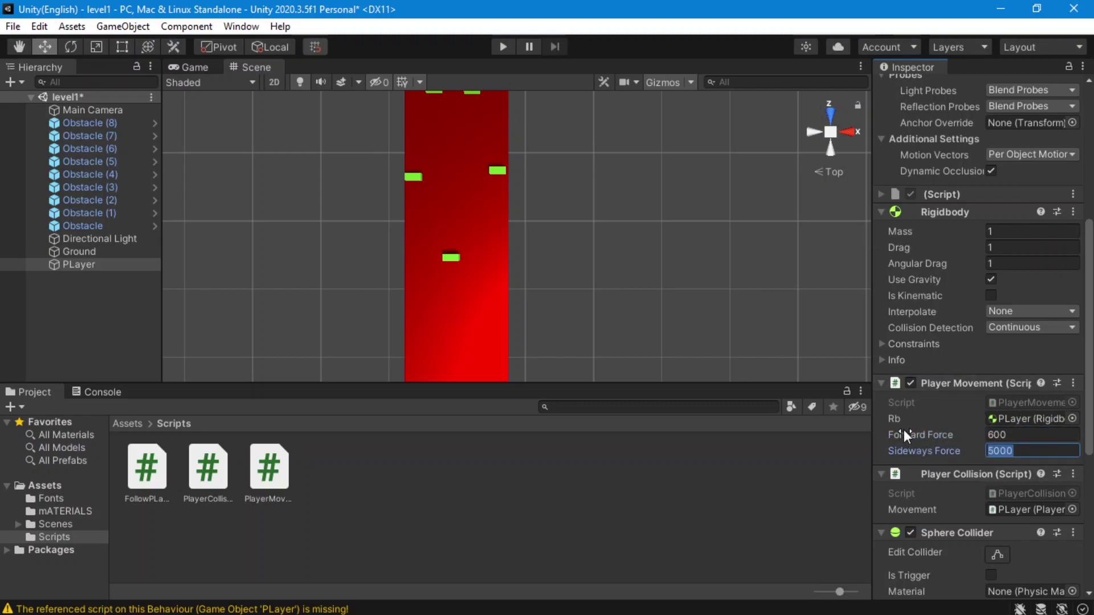
type("10")
key("BackSpace")
key("BackSpace")
type("2000")
key("BackSpace")
- Play-test the level by steering the PLayer sideways with the "d" control, and stop the game
left_click(509, 47)
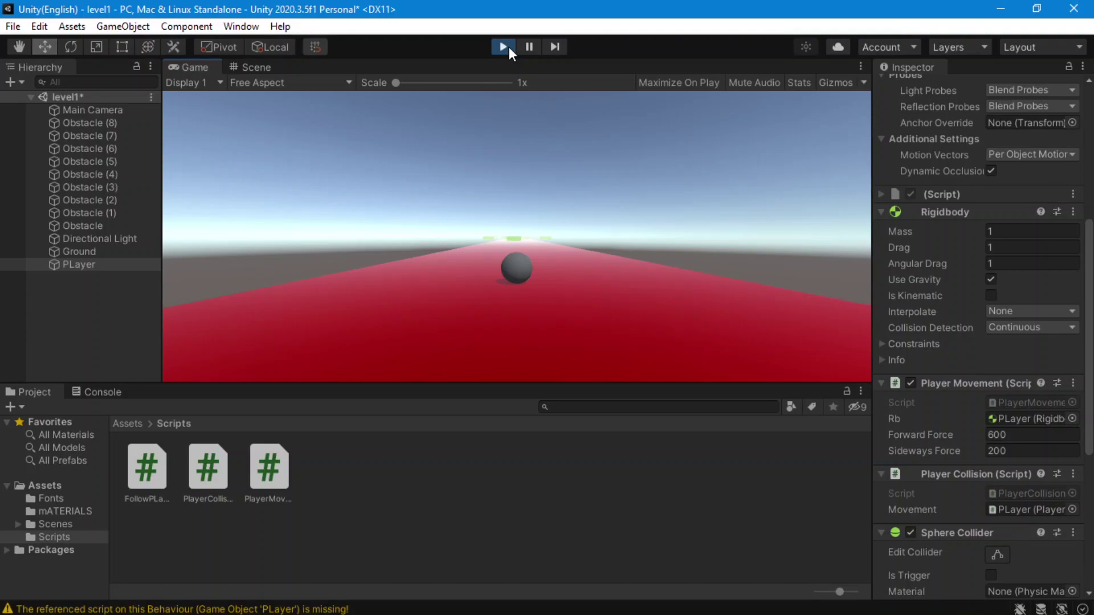
key("d")
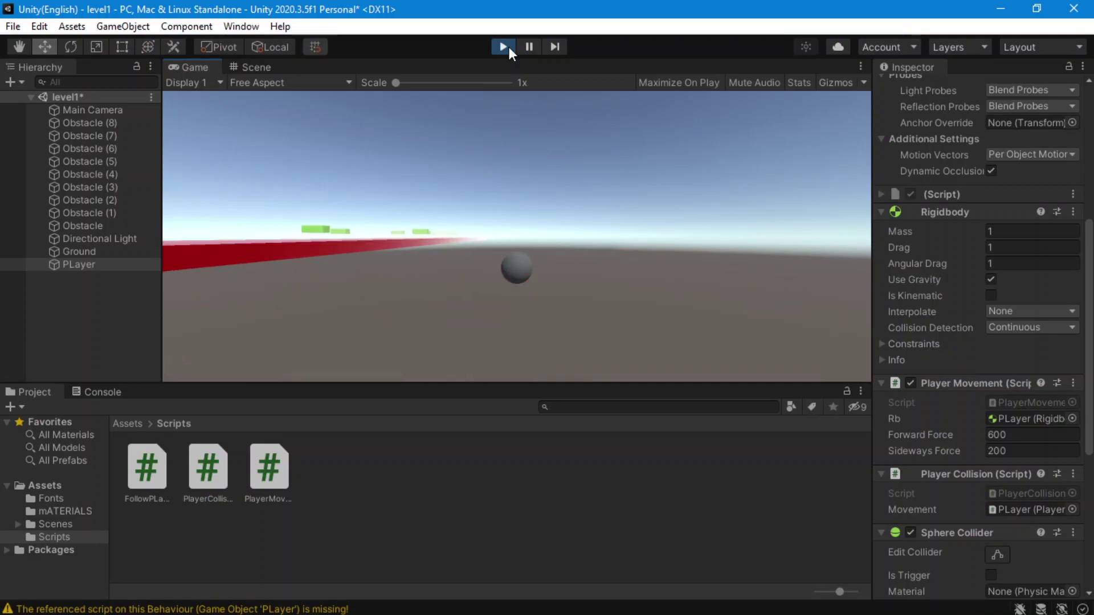
left_click(503, 47)
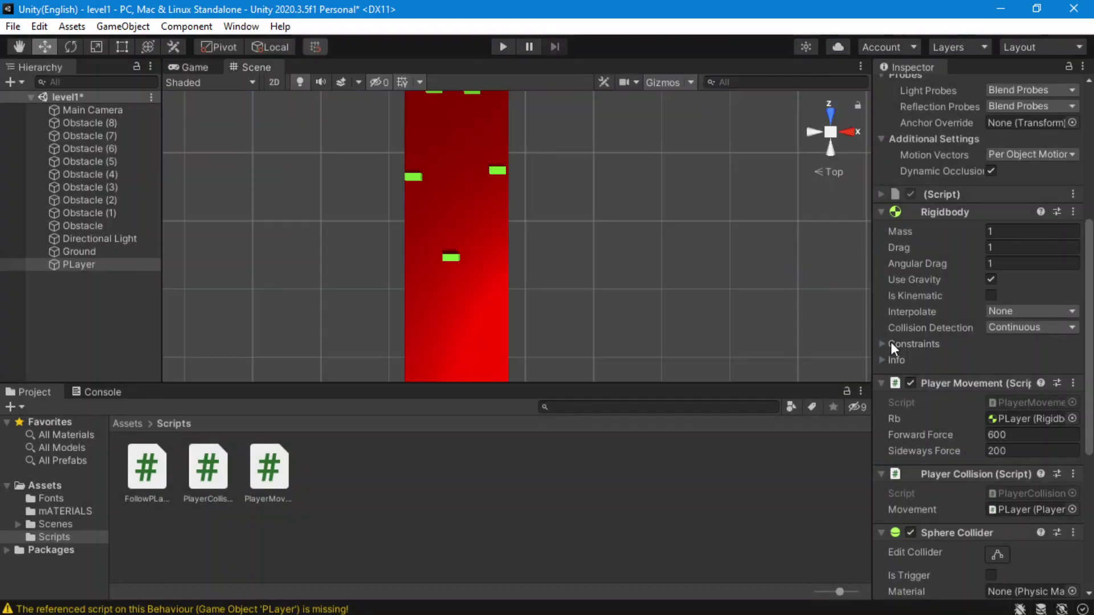
- Enter 80 for the PLayer's Sideways Force and set its Forward Force to 1000
left_click(1023, 453)
type("aaaaaaaaaaaaaaaa")
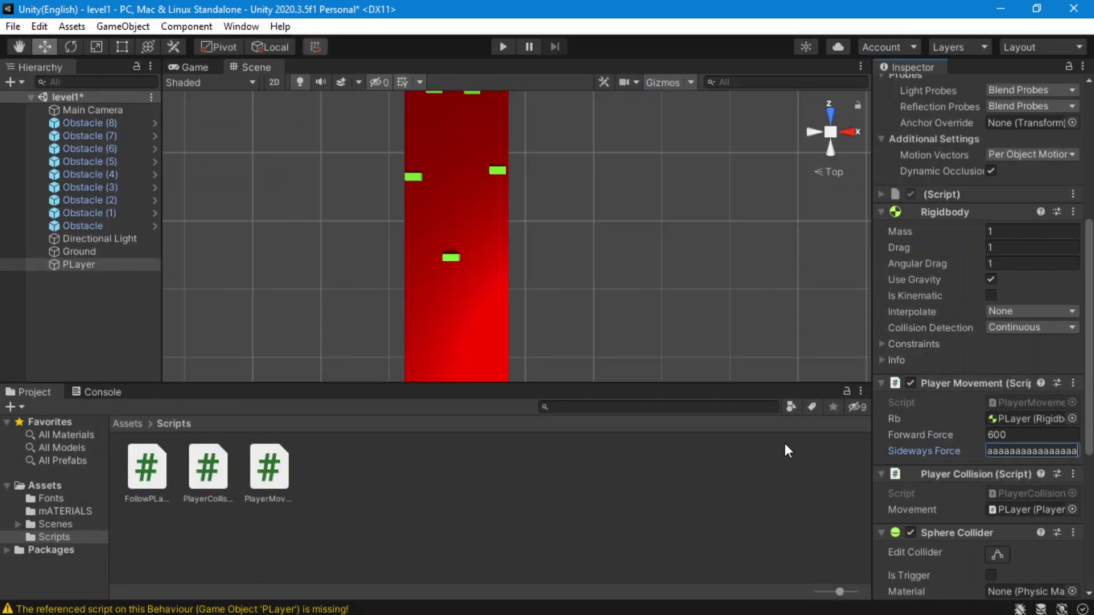
key("BackSpace")
key("BackSpace")
type("80")
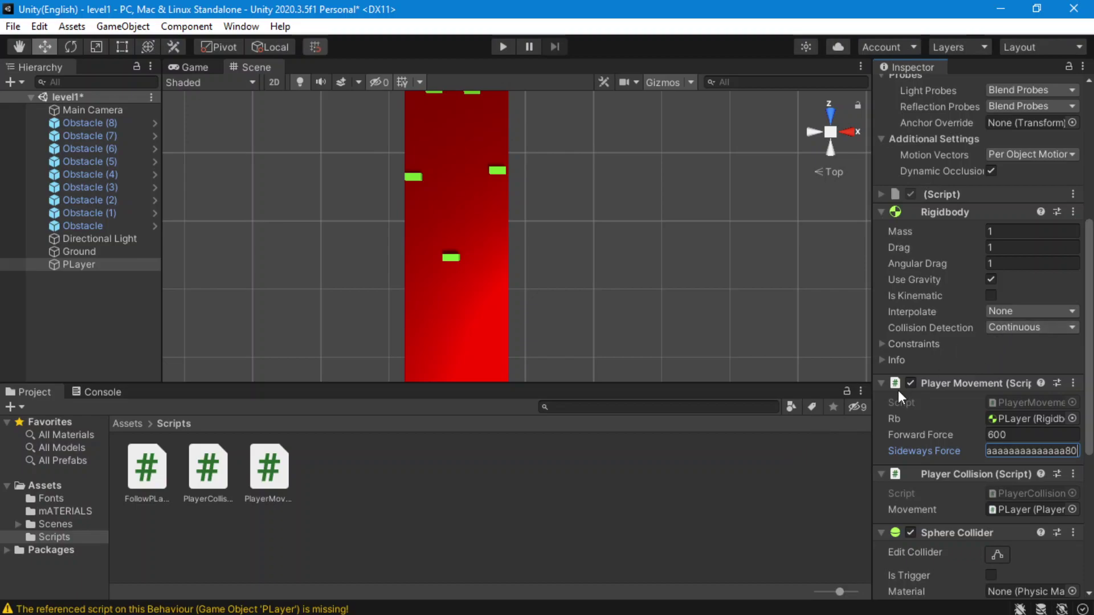
key("BackSpace")
key("BackSpace")
key("BackSpace")
key("BackSpace")
key("BackSpace")
key("BackSpace")
key("BackSpace")
key("BackSpace")
key("BackSpace")
key("BackSpace")
key("BackSpace")
key("BackSpace")
key("BackSpace")
key("BackSpace")
key("BackSpace")
key("BackSpace")
key("BackSpace")
key("BackSpace")
type("80")
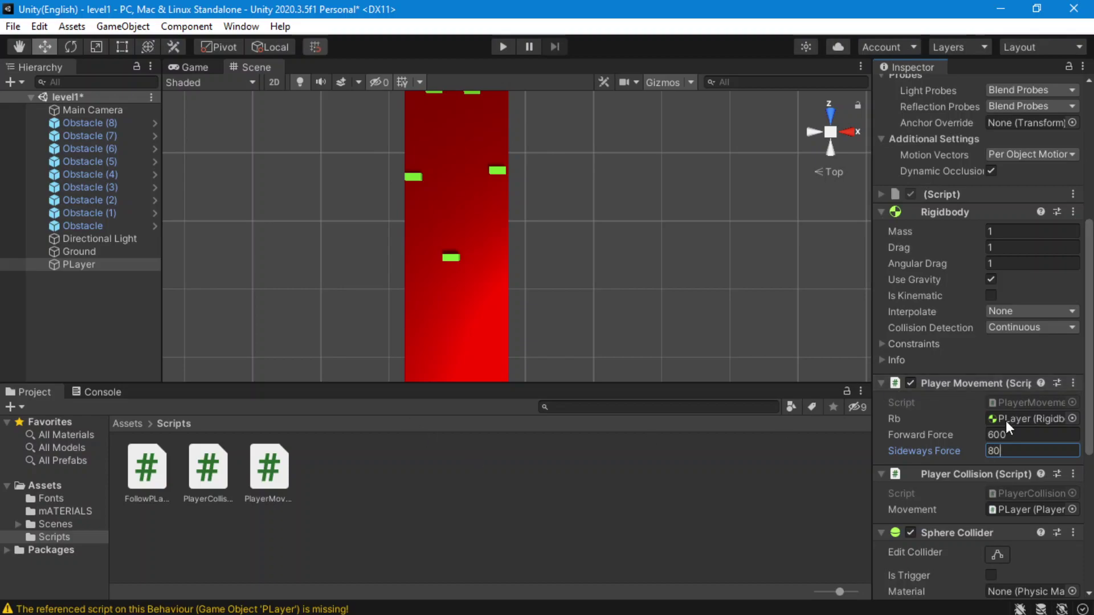
left_click(1006, 434)
type("1000")
- Run the level to test the PLayer's revised movement forces, and stop the game
left_click(501, 51)
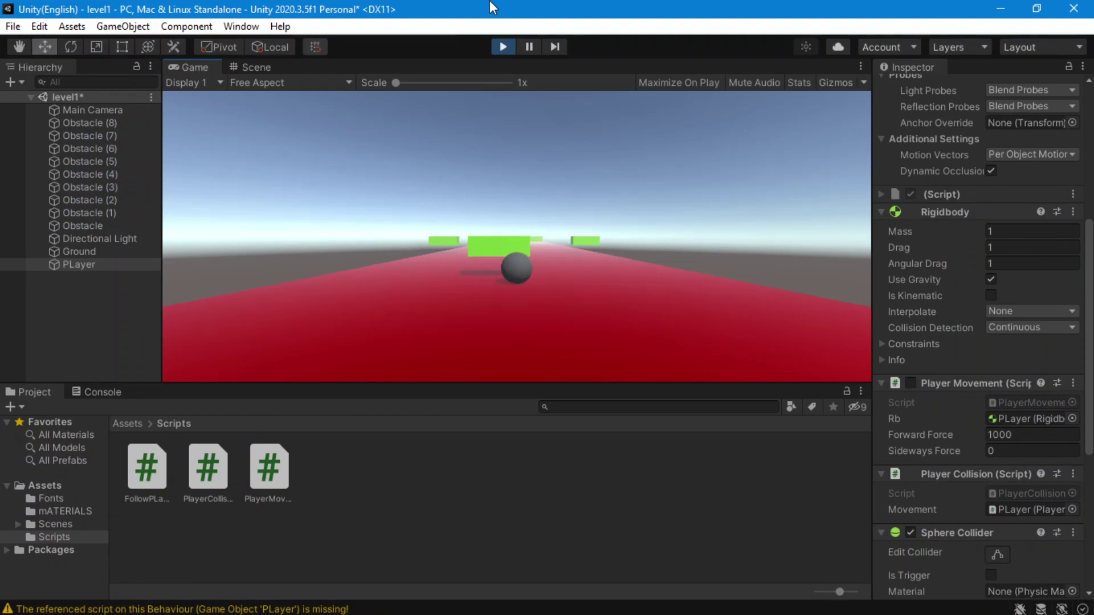
left_click(504, 47)
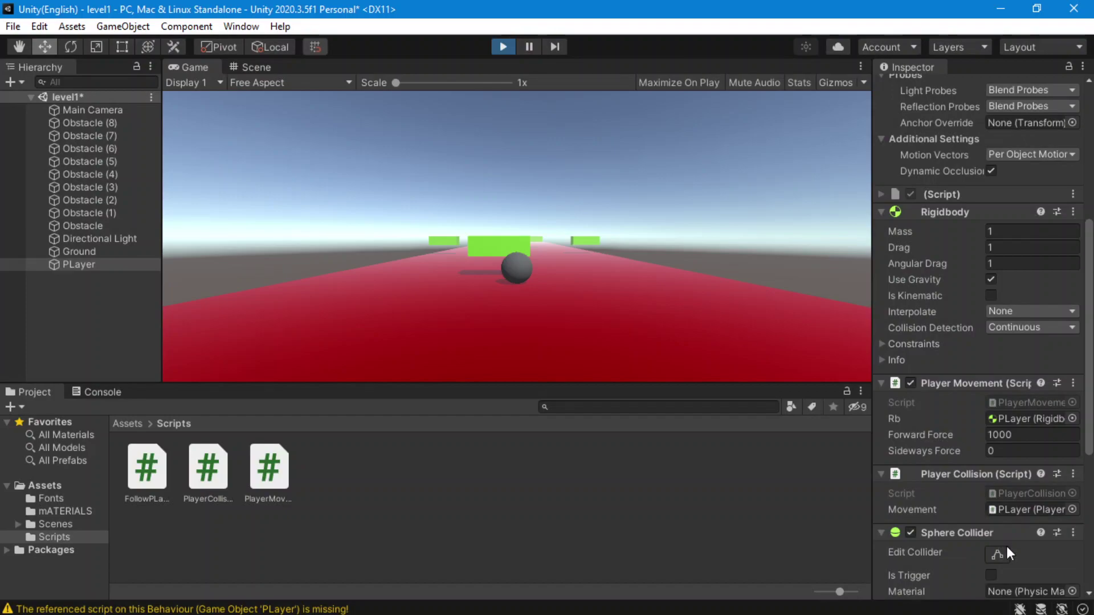
- Set the PLayer's Sideways Force to 80 and play-test steering the ball sideways with the "d" control, stopping the game at the end
left_click(892, 452)
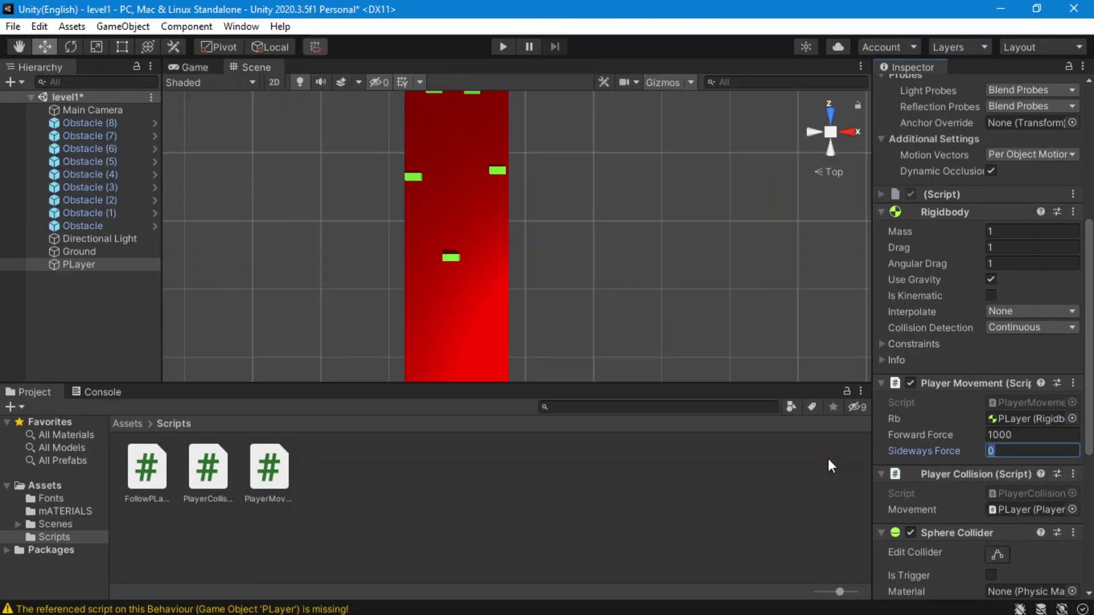
type("80")
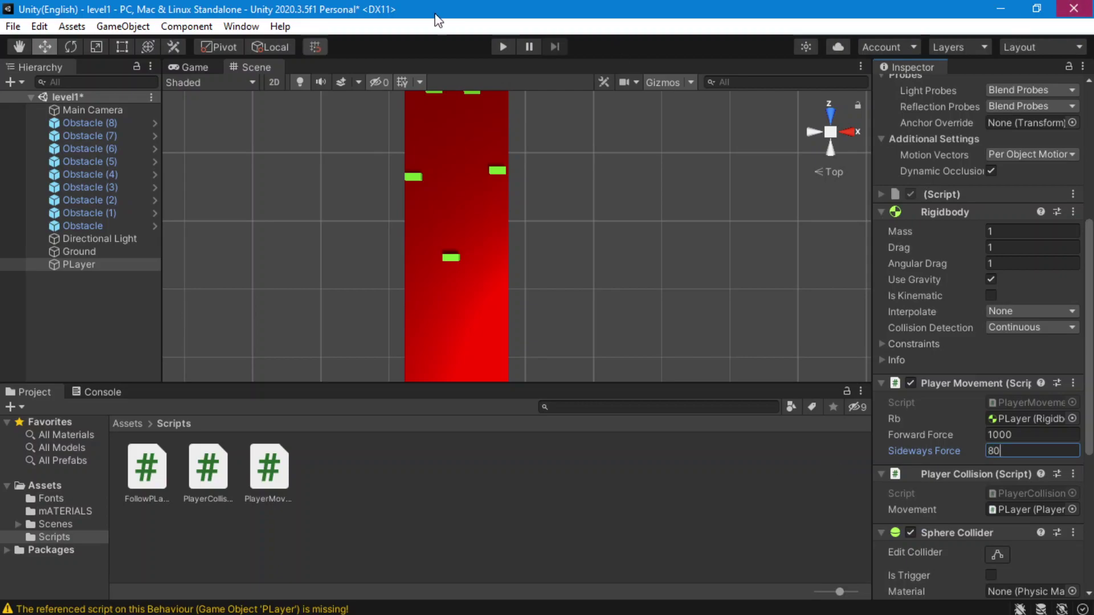
left_click(500, 46)
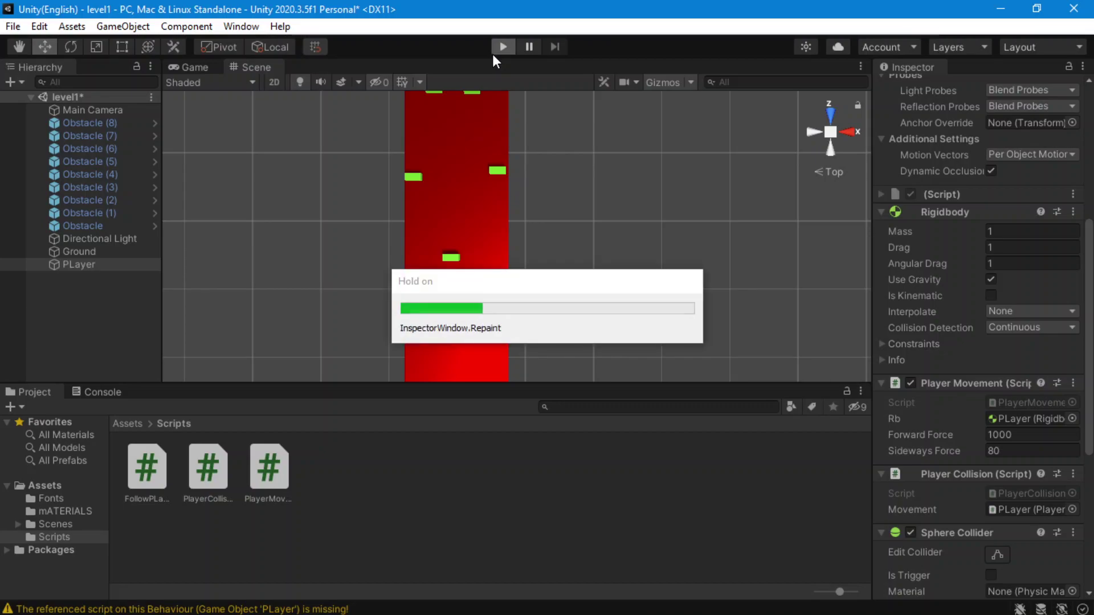
key("d")
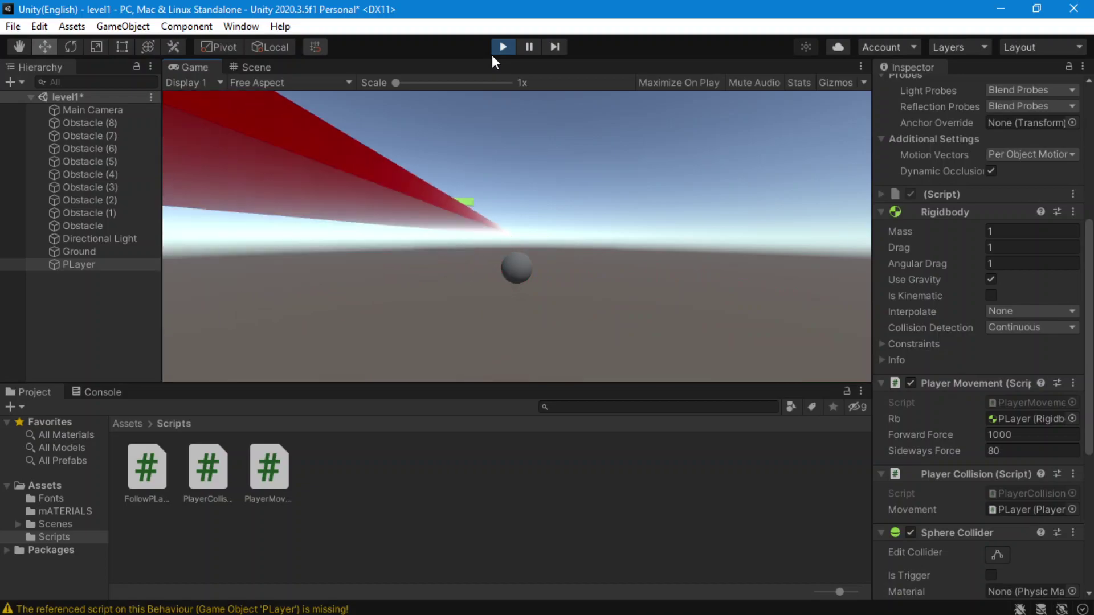
left_click(502, 47)
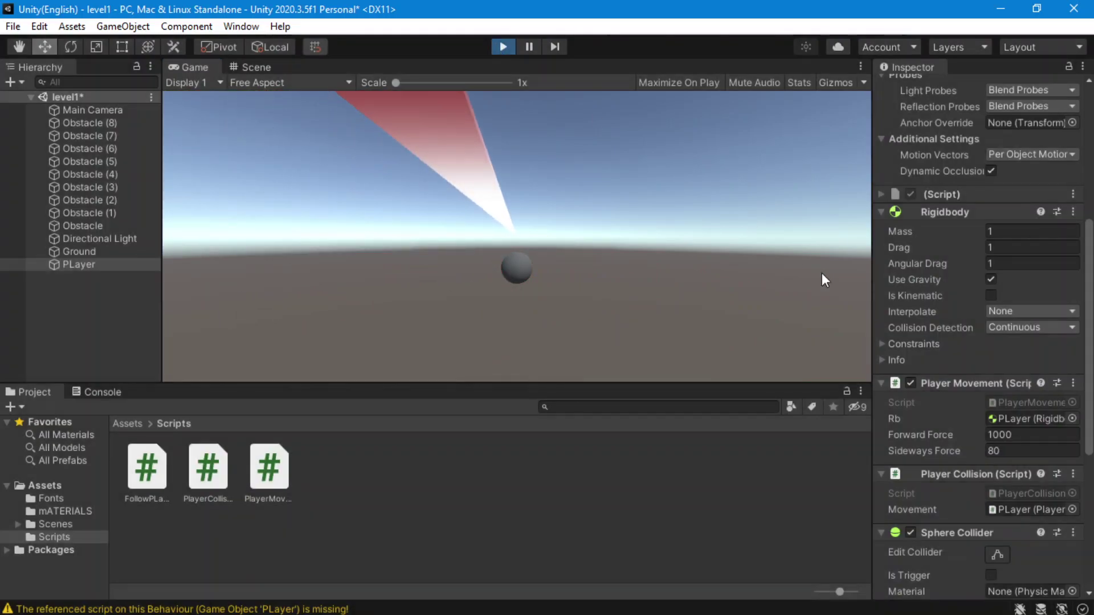
- Set the PLayer's Sideways Force to 65 in its Player Movement script component
left_click(1003, 450)
double_click(994, 451)
type("65")
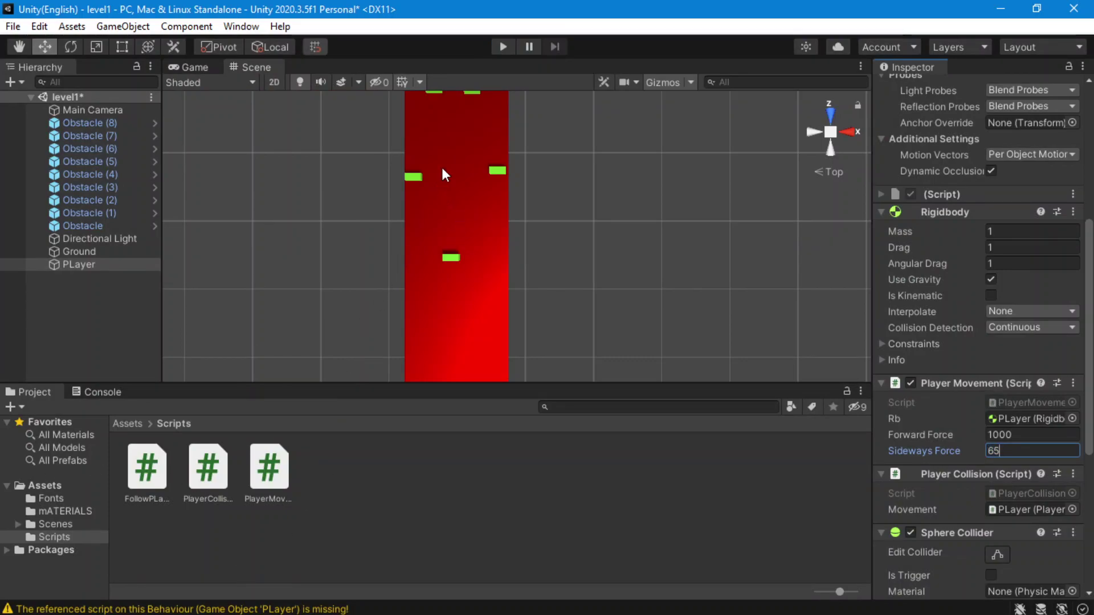
- Play-test the level twice with the new Sideways Force, steering the PLayer with the "d" control, and stop the game
left_click(495, 47)
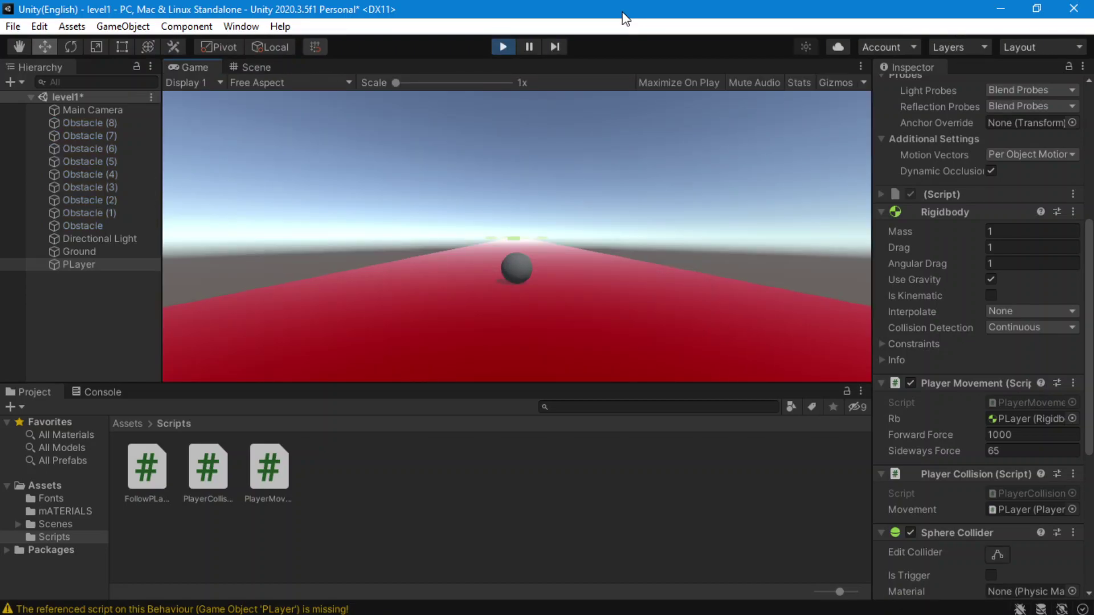
key("d")
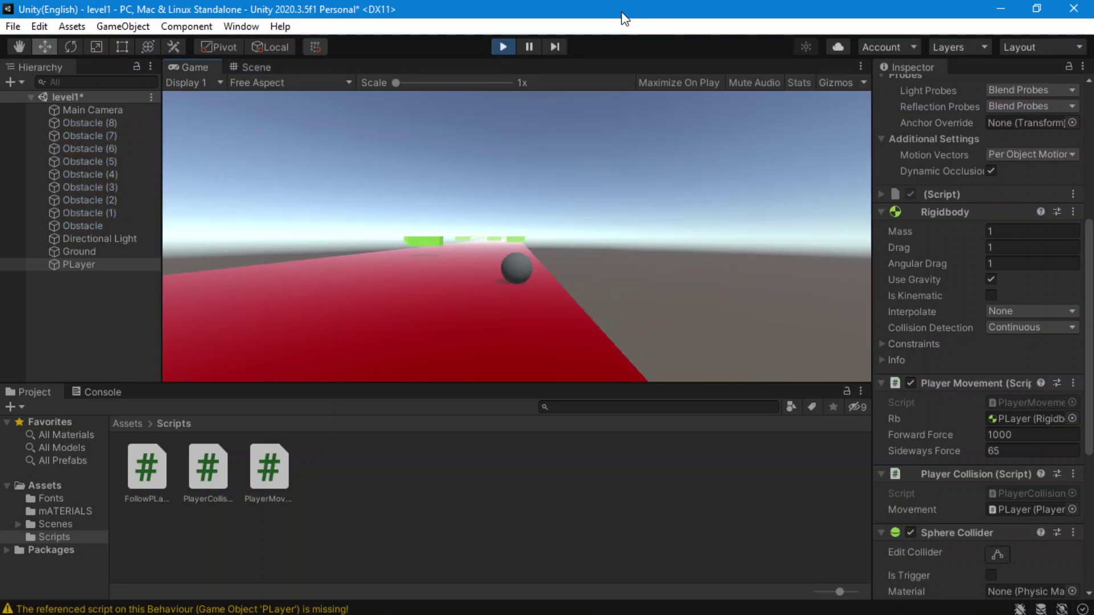
left_click(497, 46)
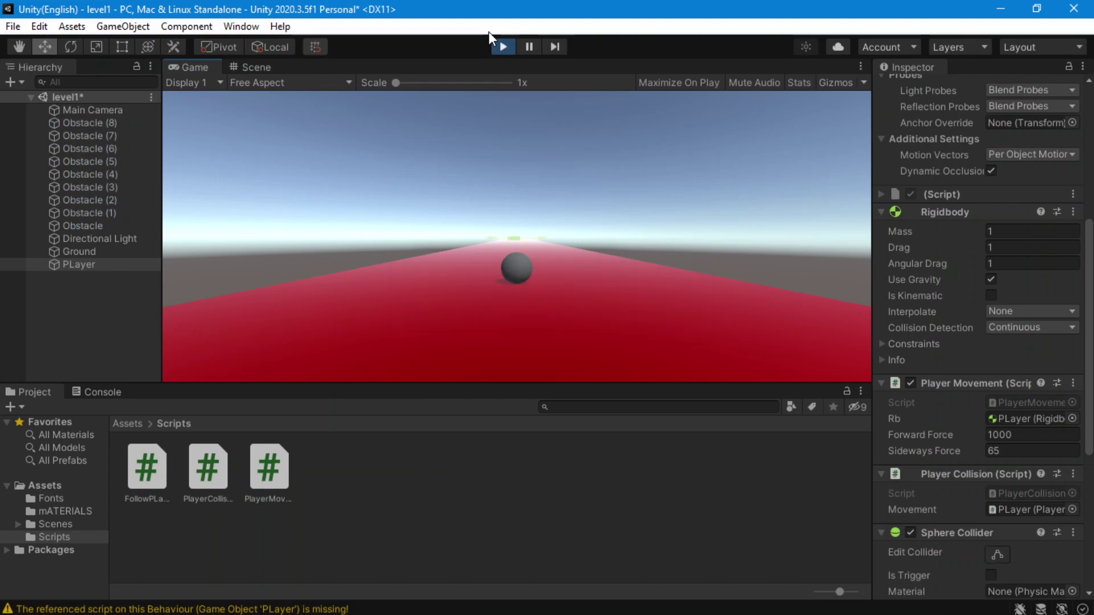
key("d")
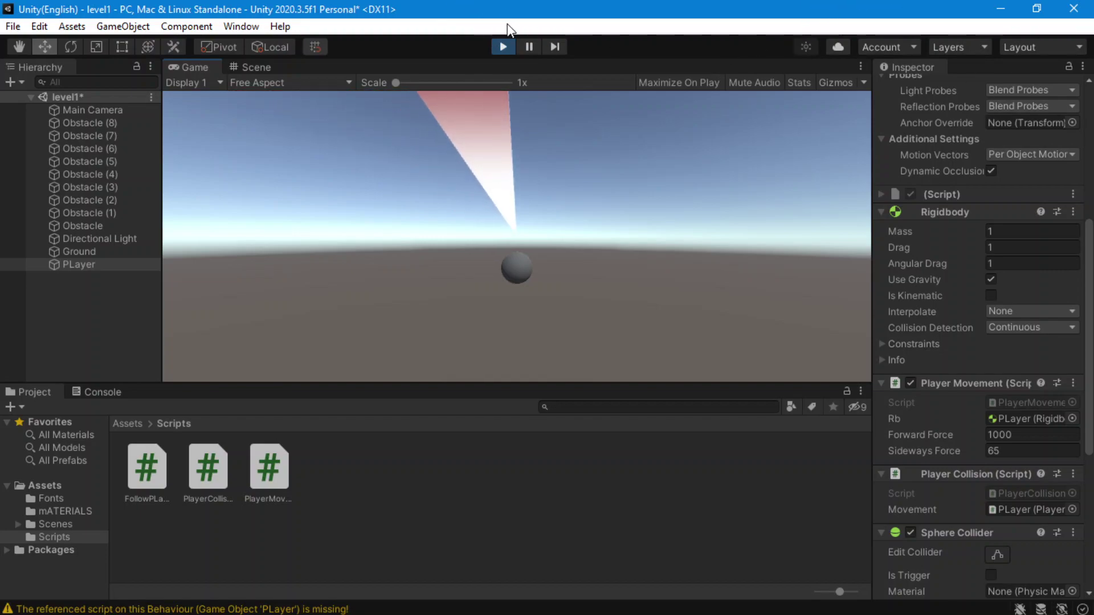
left_click(504, 47)
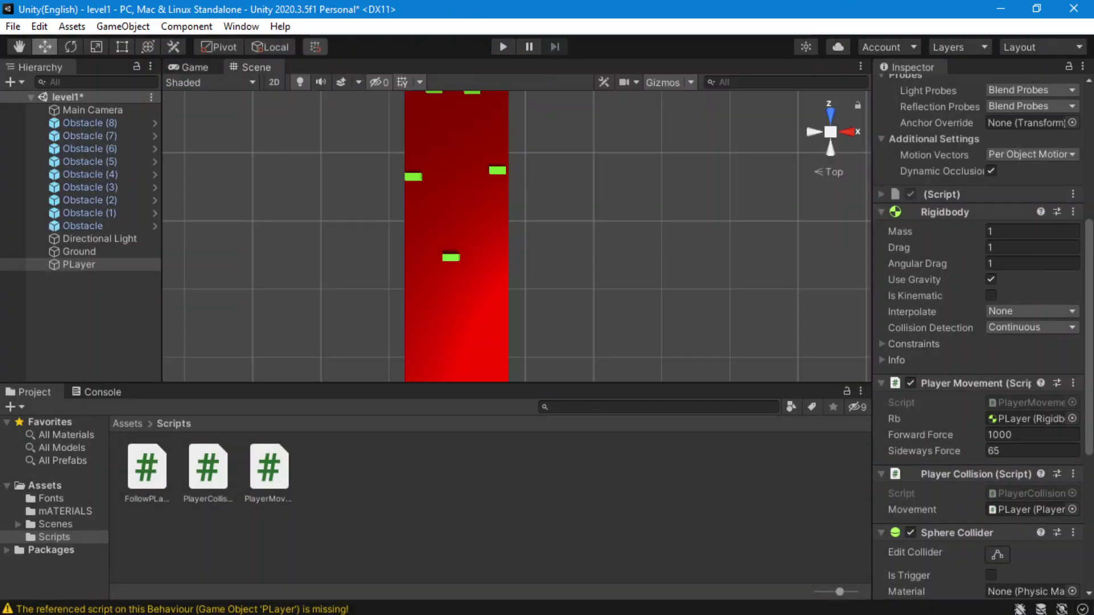